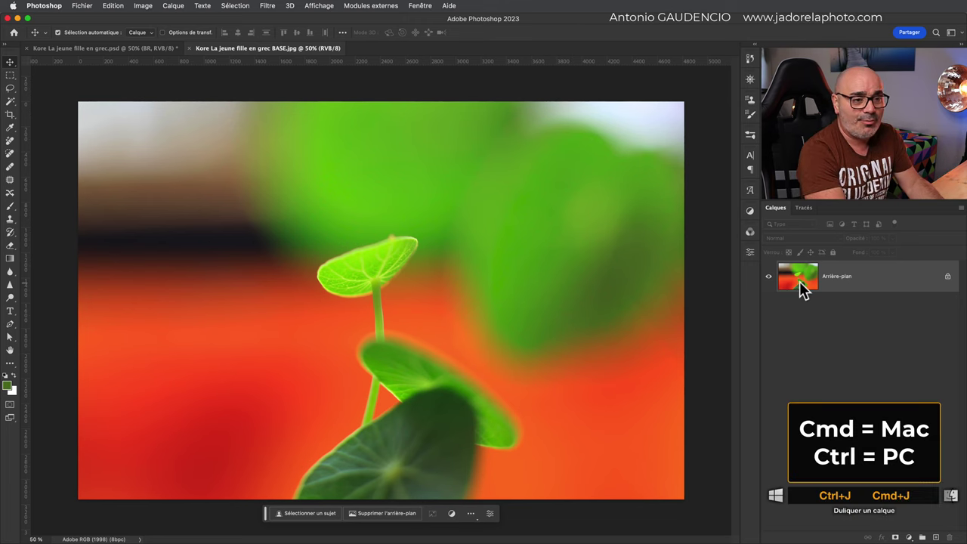
# Duplicate the plant photo onto Calque 1 and drag the copy up over the original.
pyautogui.hotkey('ctrl', 'j')
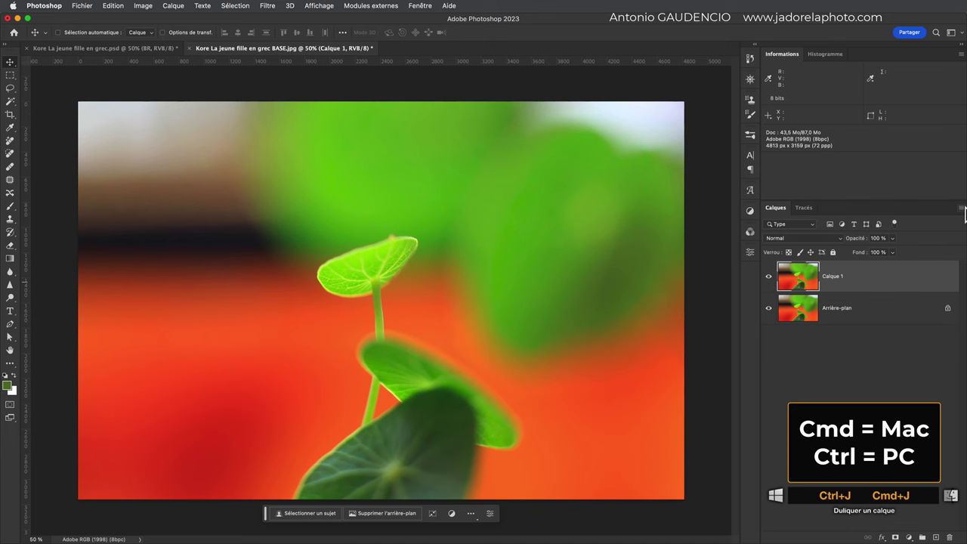
pyautogui.click(962, 208)
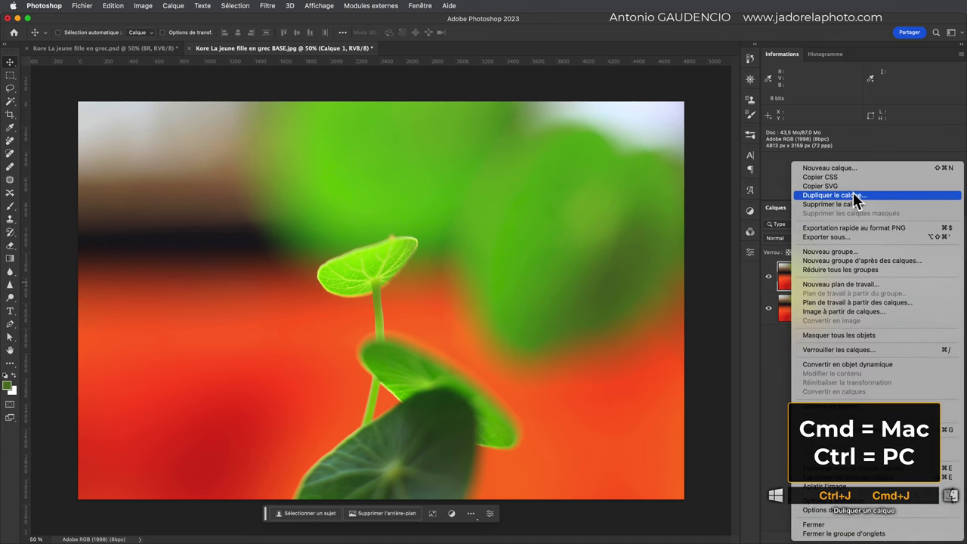
pyautogui.click(697, 213)
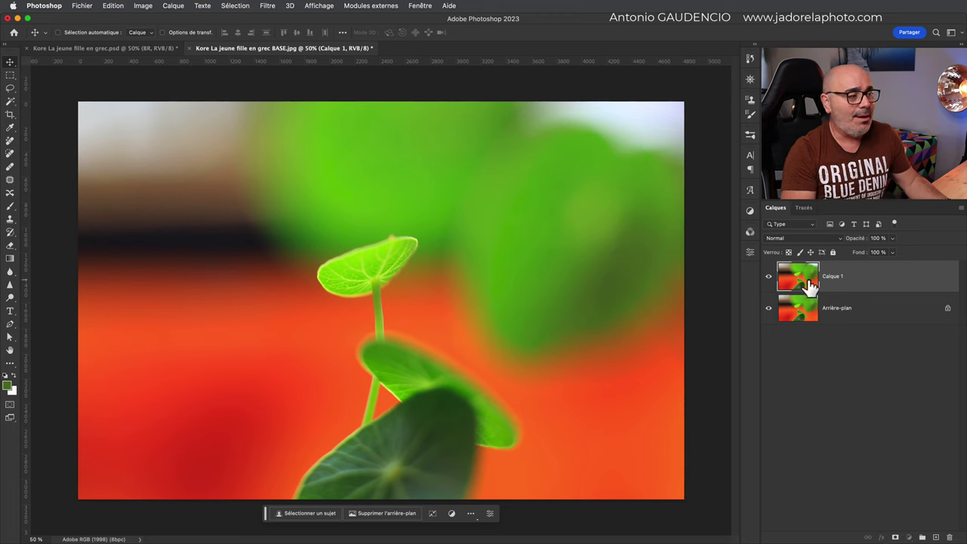
pyautogui.moveTo(395, 348)
pyautogui.mouseDown()
pyautogui.moveTo(399, 313)
pyautogui.moveTo(374, 313)
pyautogui.mouseUp()
# Scale Calque 1 proportionally to about 108.66%, nudge it 19 px left, and commit.
pyautogui.hotkey('ctrl', 't')
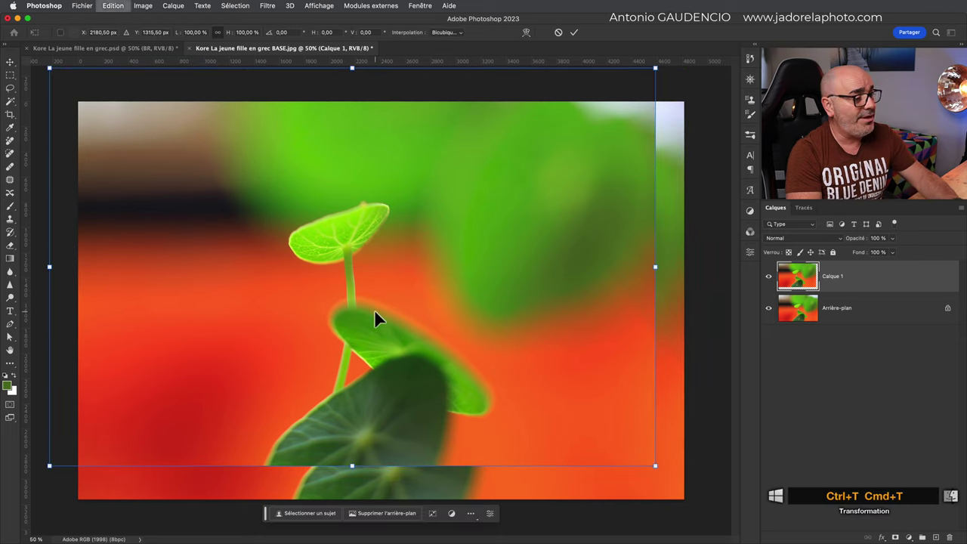
pyautogui.moveTo(654, 466); pyautogui.dragTo(654, 467)
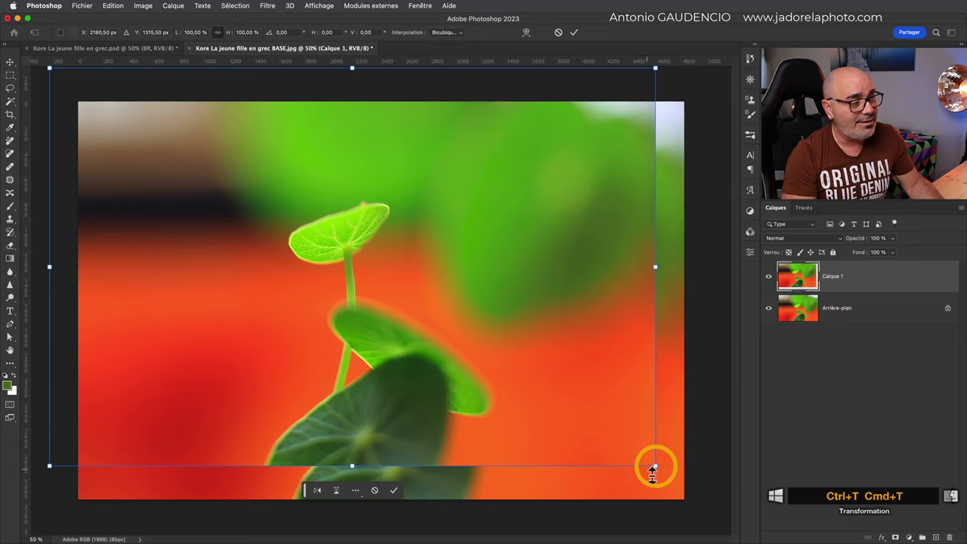
pyautogui.click(223, 32)
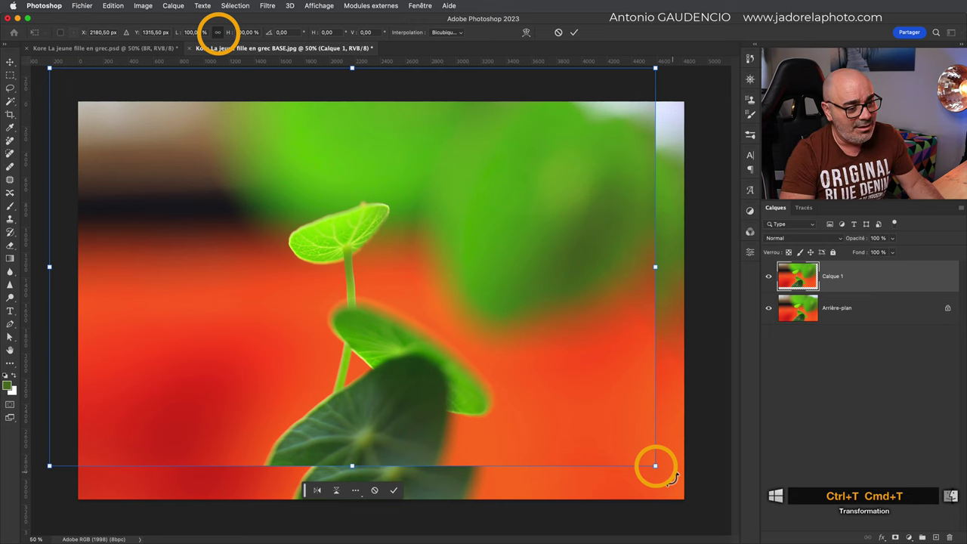
pyautogui.moveTo(655, 466); pyautogui.dragTo(700, 509)
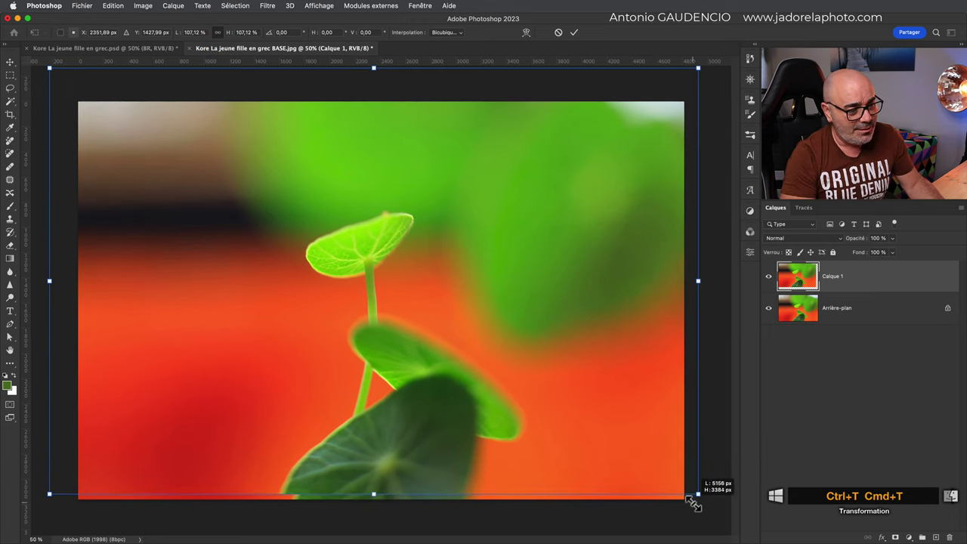
pyautogui.moveTo(600, 426); pyautogui.dragTo(540, 417)
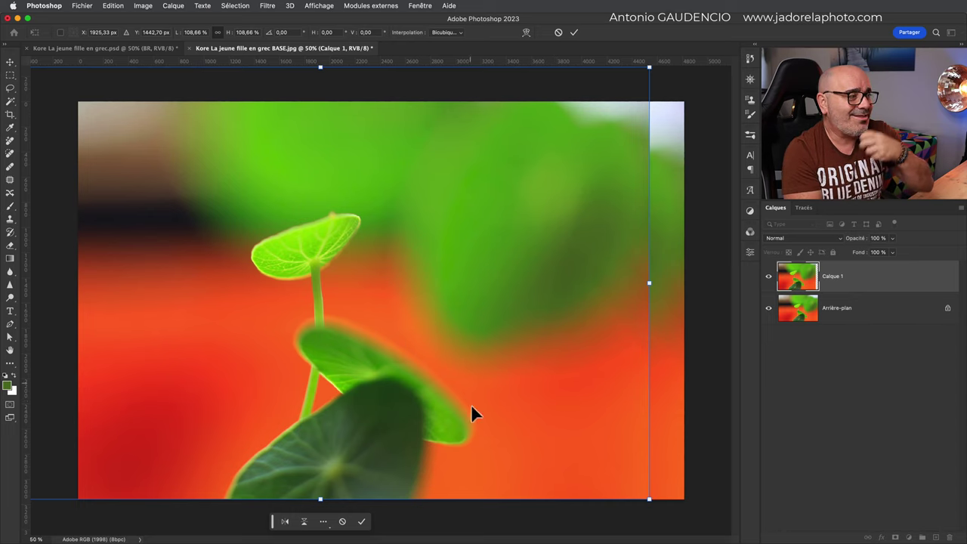
pyautogui.moveTo(375, 341); pyautogui.dragTo(373, 341)
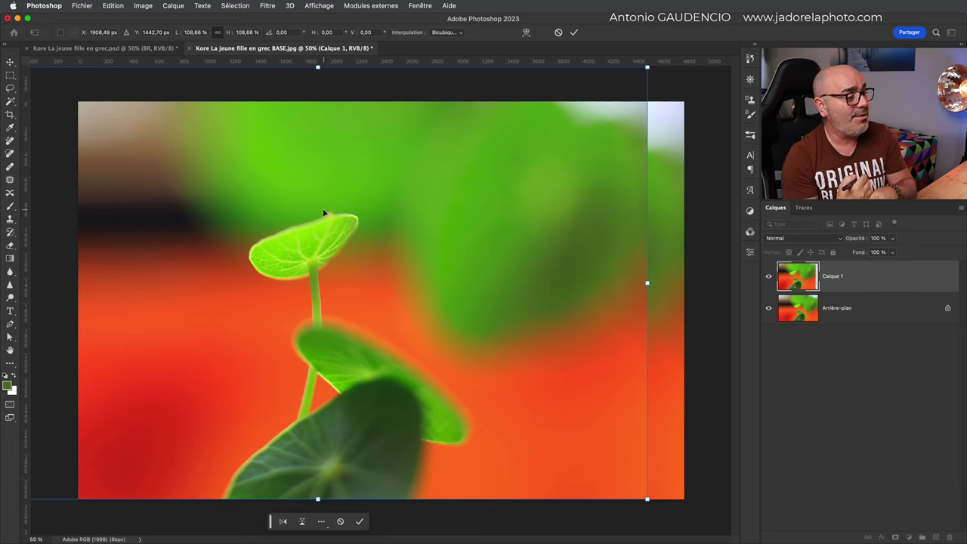
pyautogui.moveTo(402, 346); pyautogui.dragTo(404, 347)
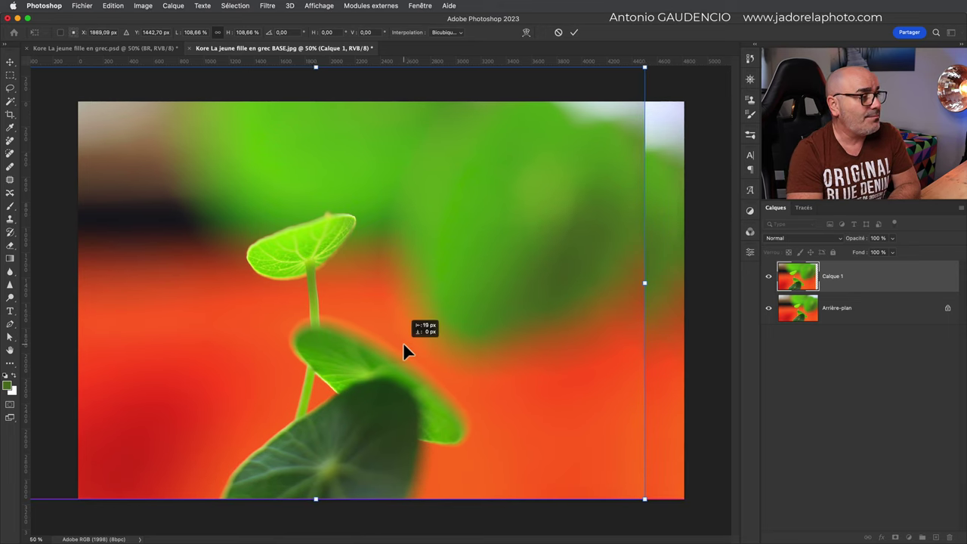
pyautogui.press('Return')
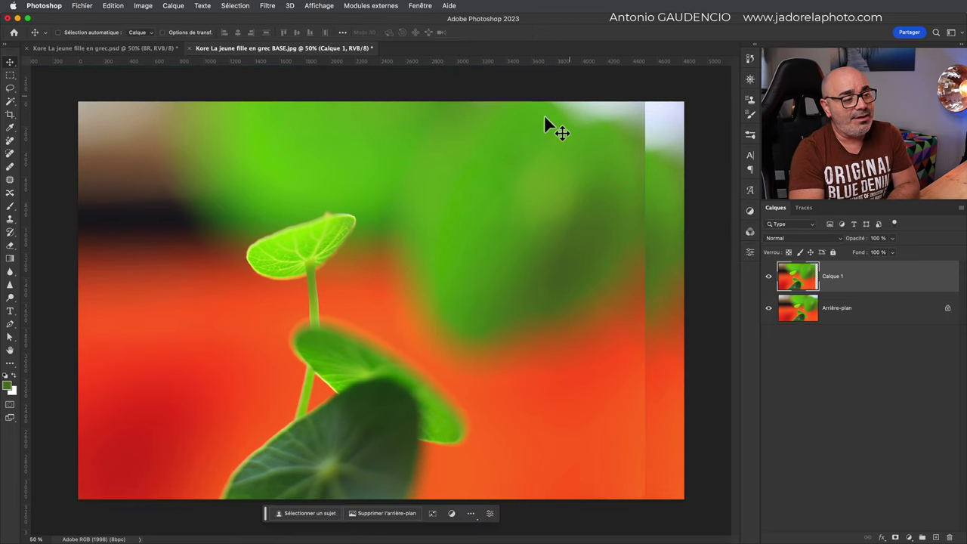
# Marquee the image's right-hand strip and rename the copied layer MATIERE 01.
pyautogui.click(10, 76)
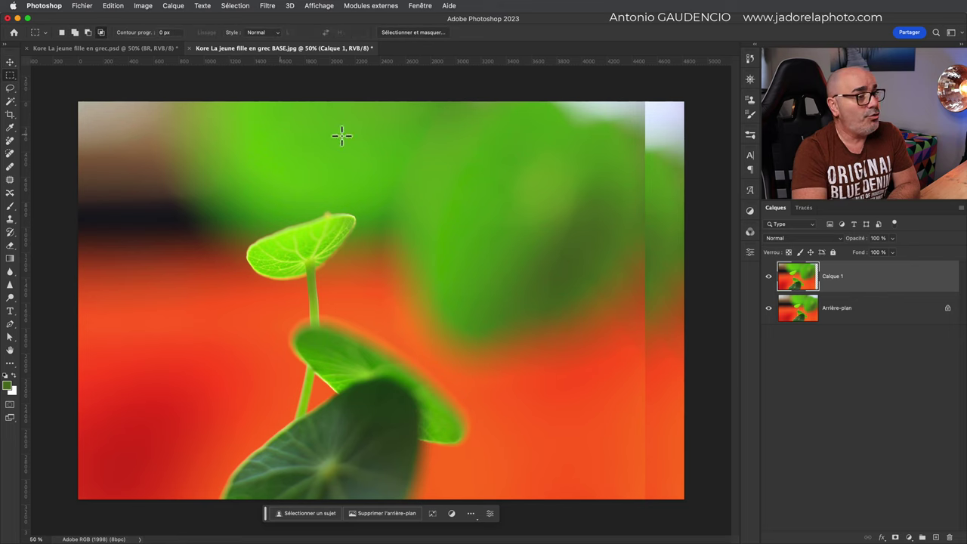
pyautogui.moveTo(477, 103); pyautogui.dragTo(597, 520)
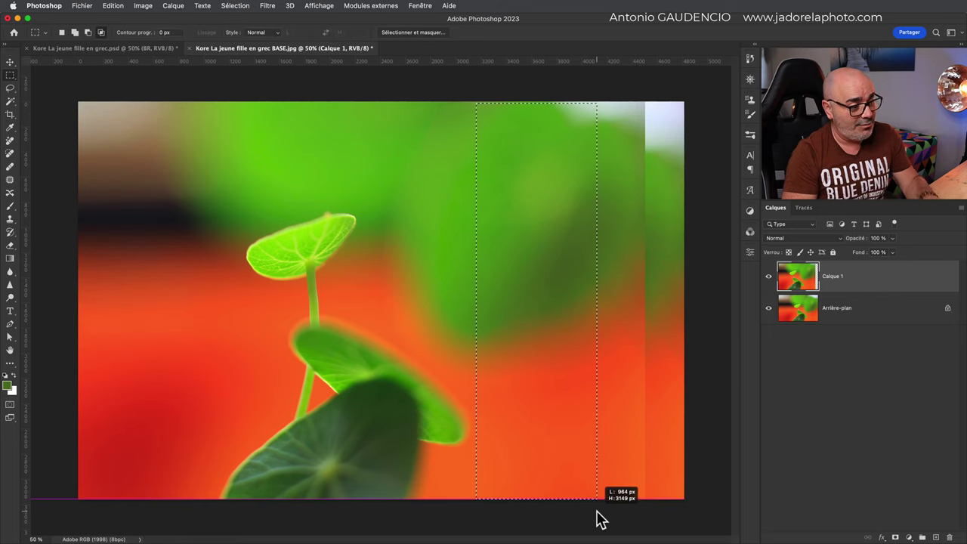
pyautogui.moveTo(598, 520); pyautogui.dragTo(686, 521)
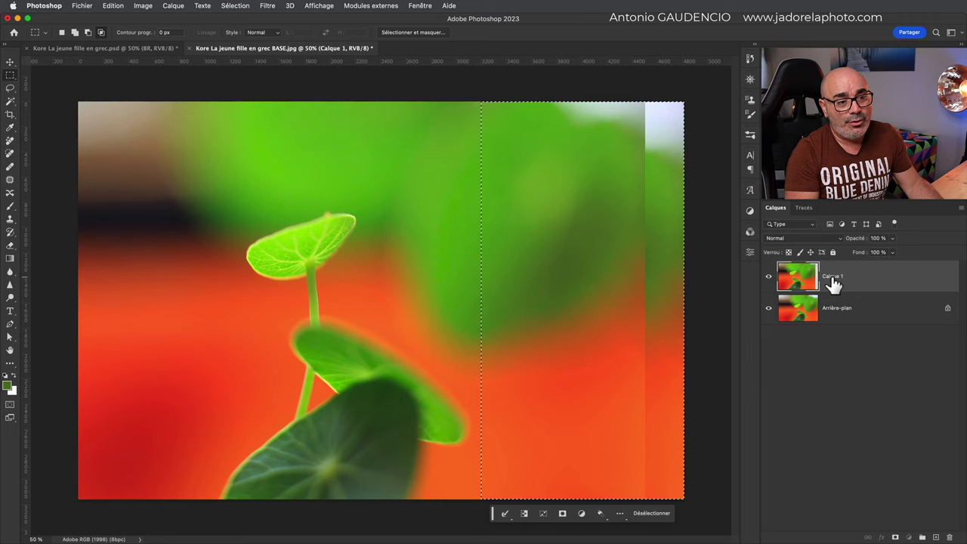
pyautogui.doubleClick(831, 280)
pyautogui.write('MAT')
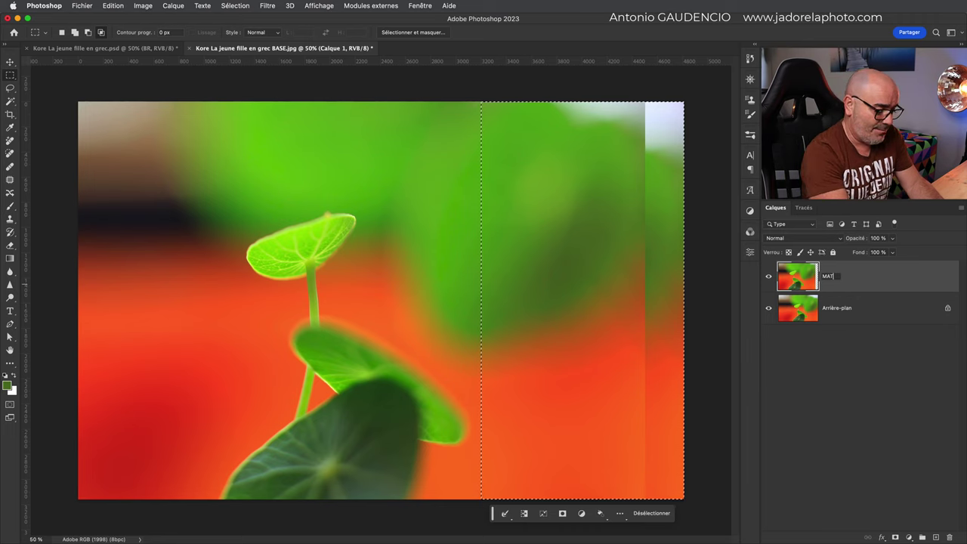
pyautogui.write('IERE 01')
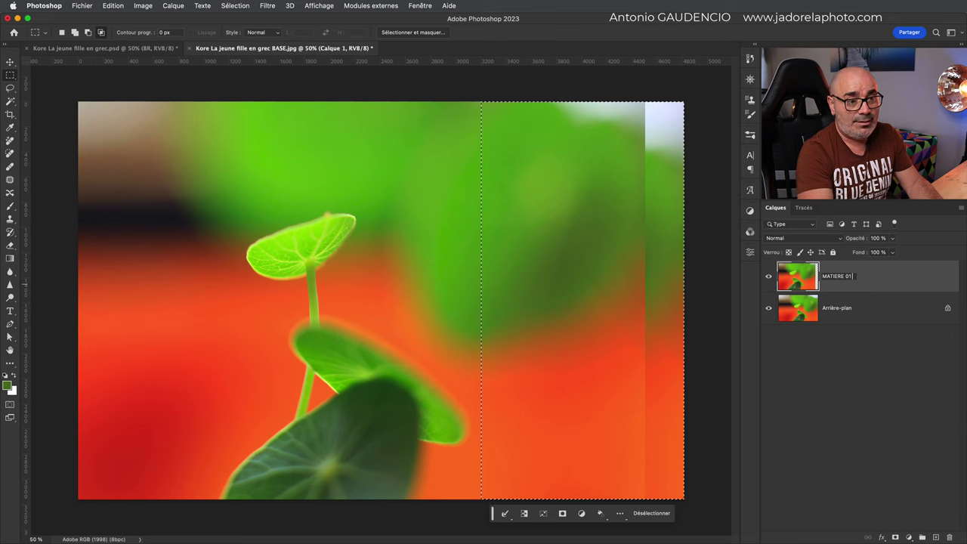
pyautogui.press('Return')
# Copy the strip onto its own layer and stretch it to about 123.7% width.
pyautogui.hotkey('ctrl', 'j')
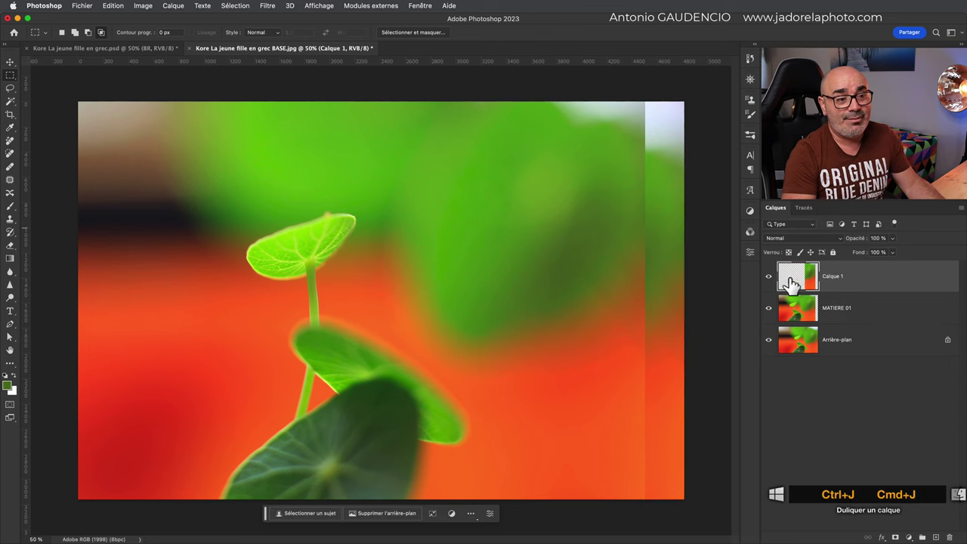
pyautogui.keyDown('alt'); pyautogui.click(769, 278); pyautogui.keyUp('alt')
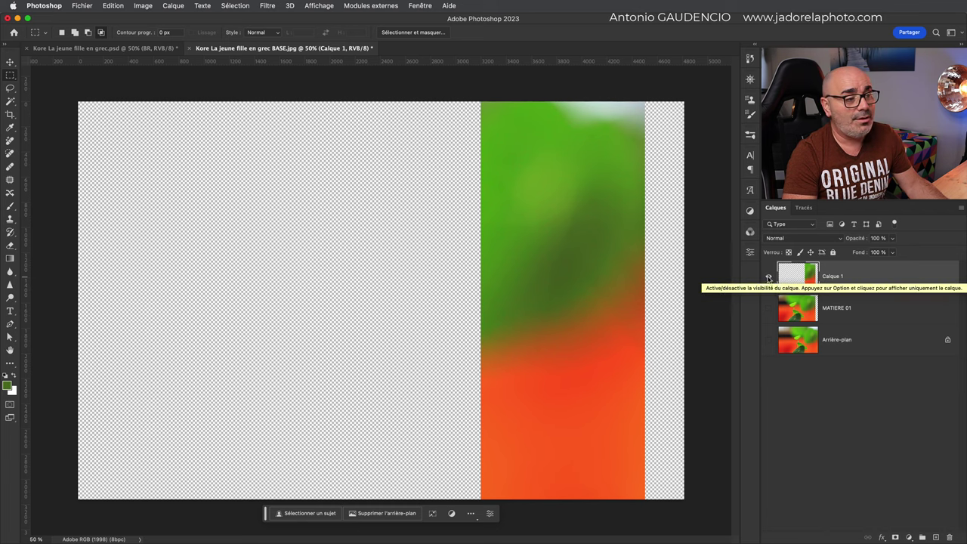
pyautogui.keyDown('alt'); pyautogui.click(768, 280); pyautogui.keyUp('alt')
pyautogui.keyDown('alt'); pyautogui.click(768, 280); pyautogui.keyUp('alt')
pyautogui.keyDown('alt'); pyautogui.click(768, 279); pyautogui.keyUp('alt')
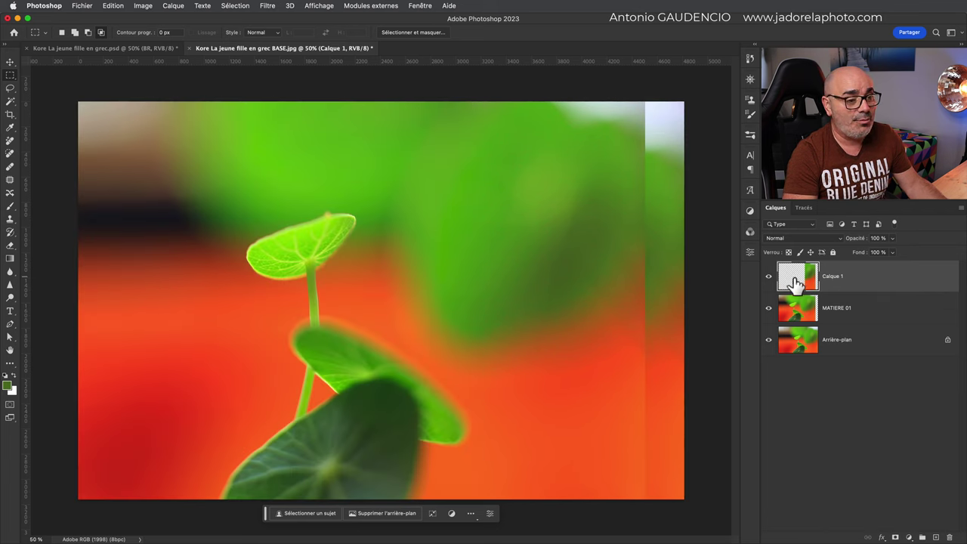
pyautogui.hotkey('ctrl', 't')
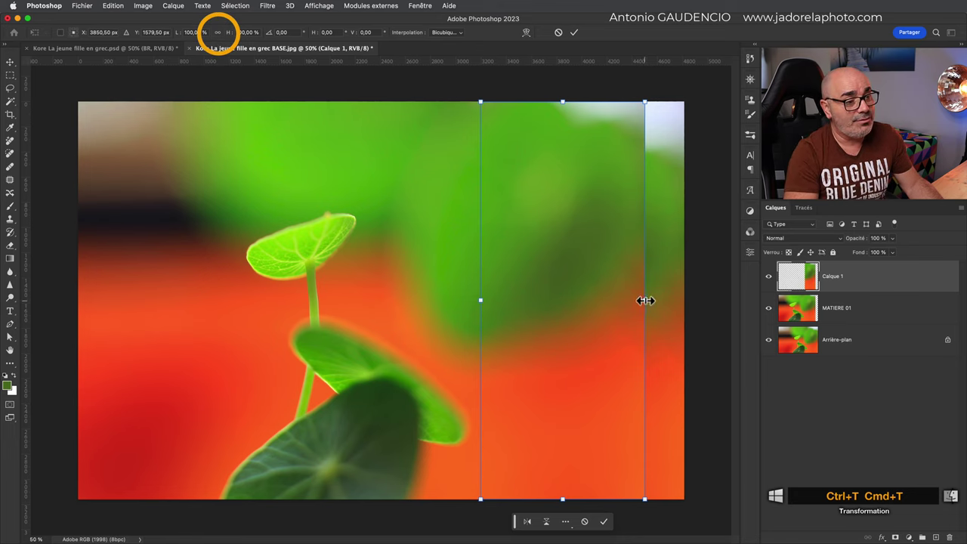
pyautogui.moveTo(644, 300); pyautogui.dragTo(686, 310)
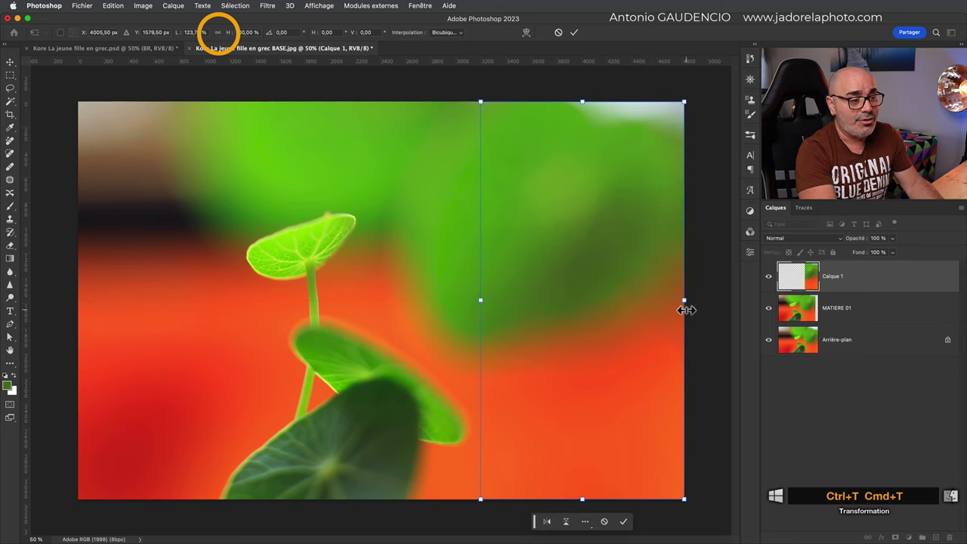
pyautogui.press('Return')
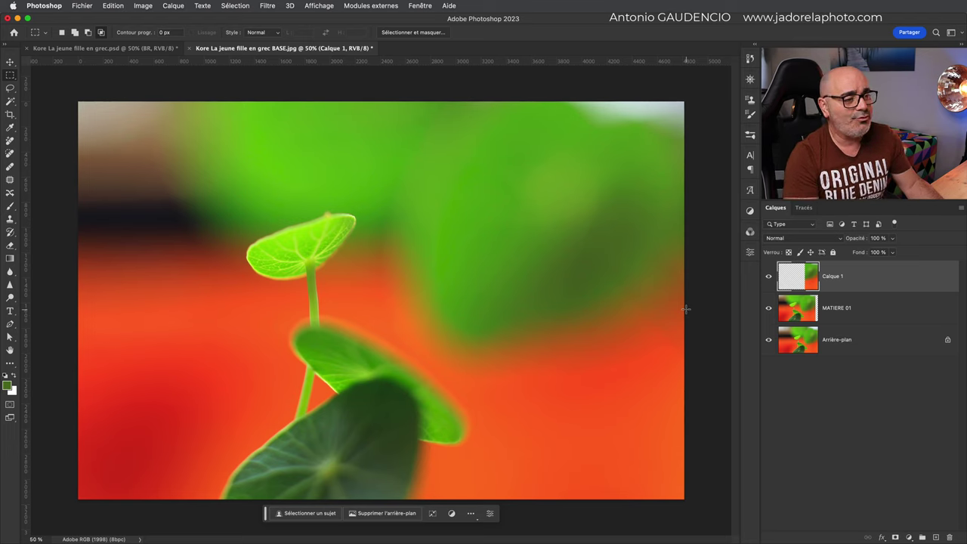
pyautogui.scroll(5, 605, 298)
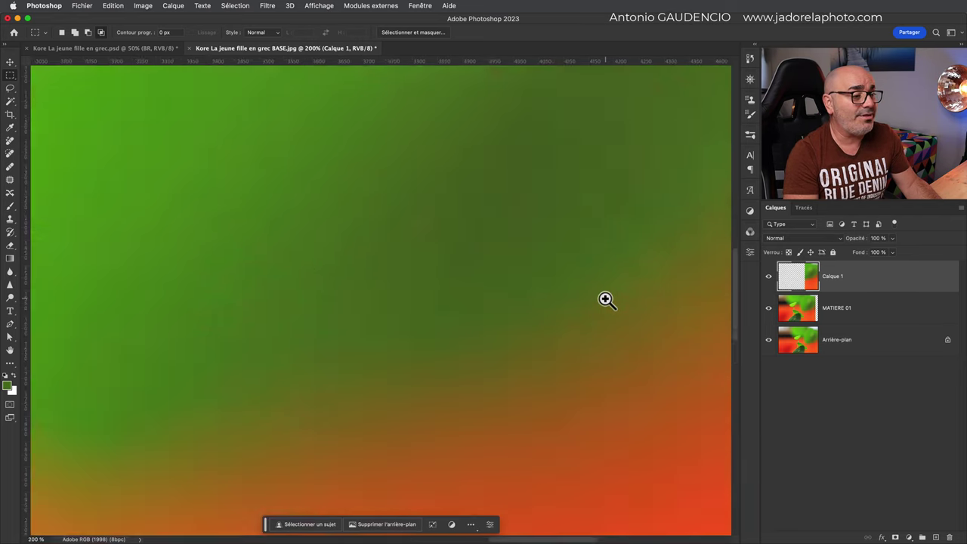
pyautogui.click(750, 233)
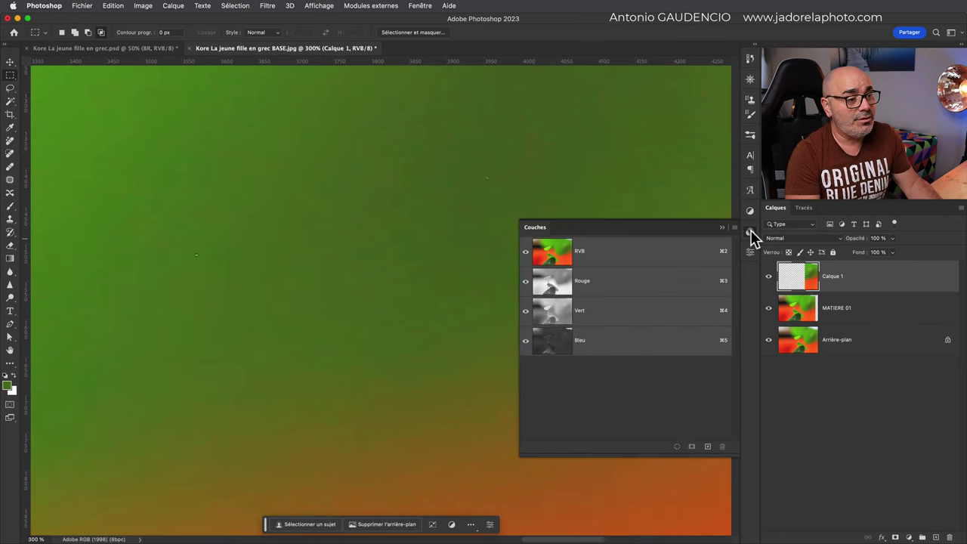
pyautogui.click(604, 341)
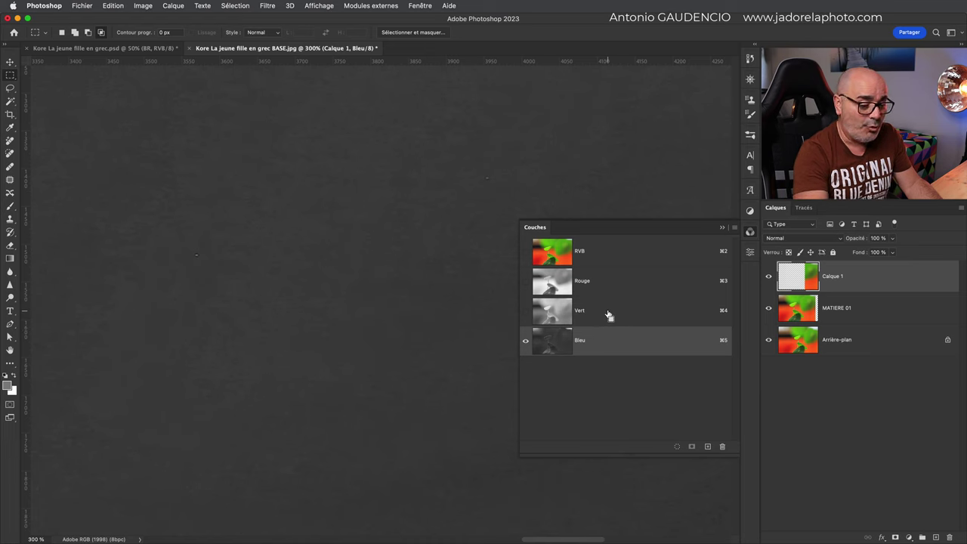
pyautogui.press('super+0')
pyautogui.press('super+minus')
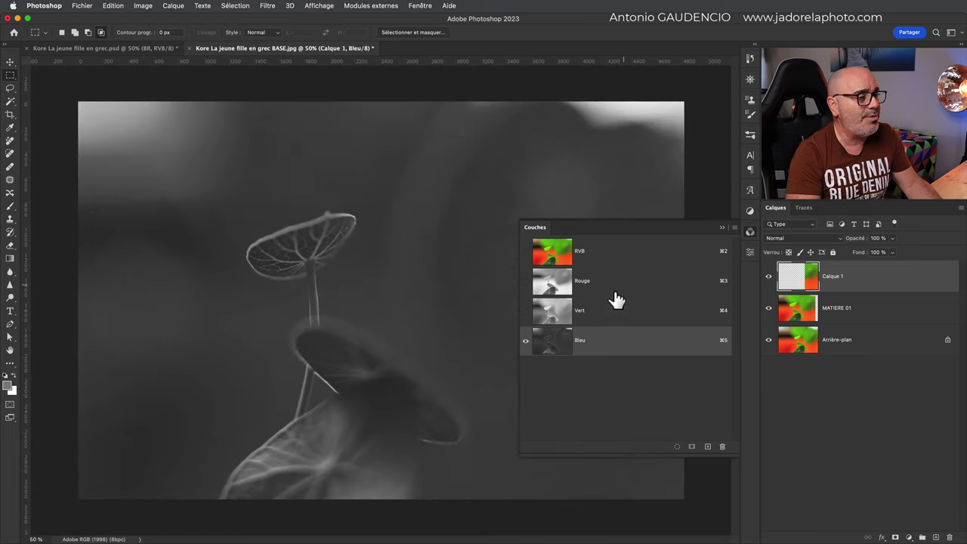
pyautogui.press('super+plus')
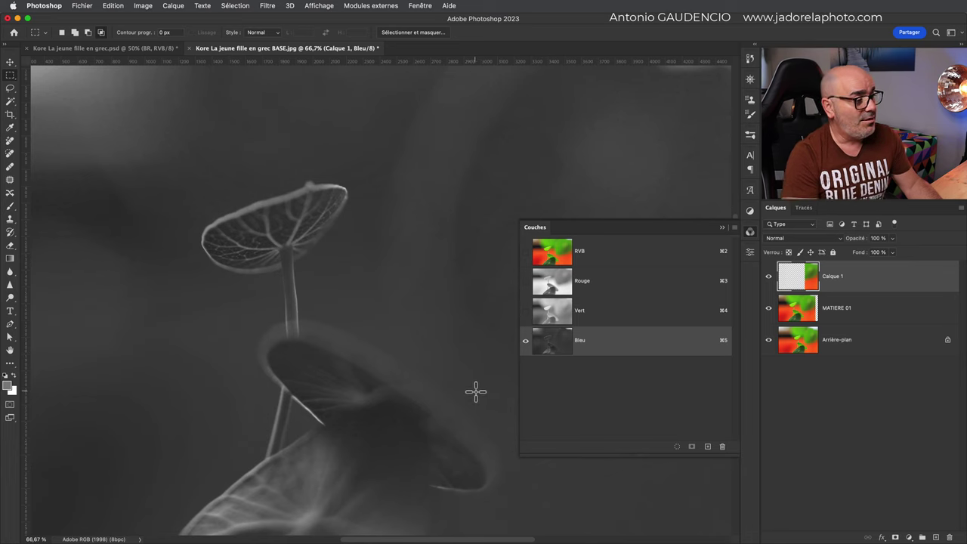
pyautogui.click(616, 313)
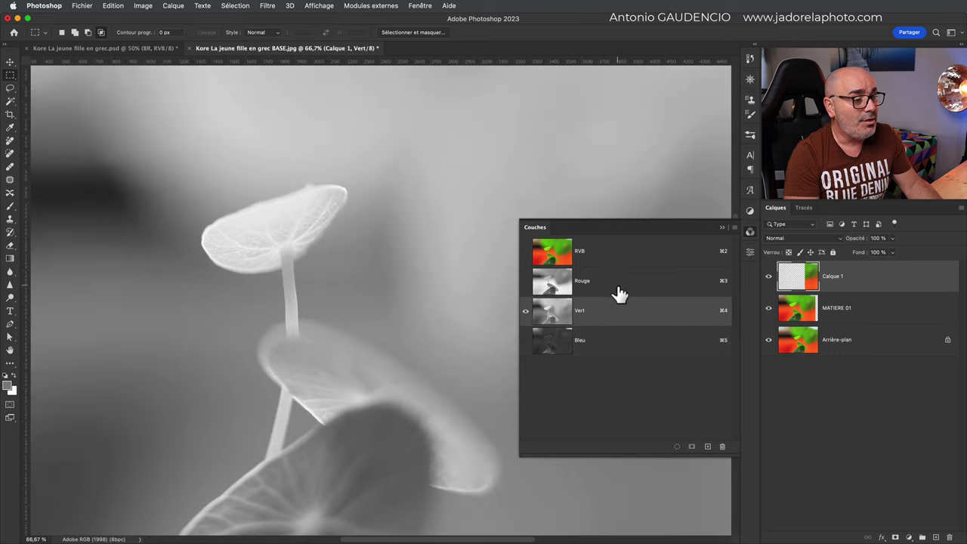
pyautogui.click(619, 287)
pyautogui.click(625, 261)
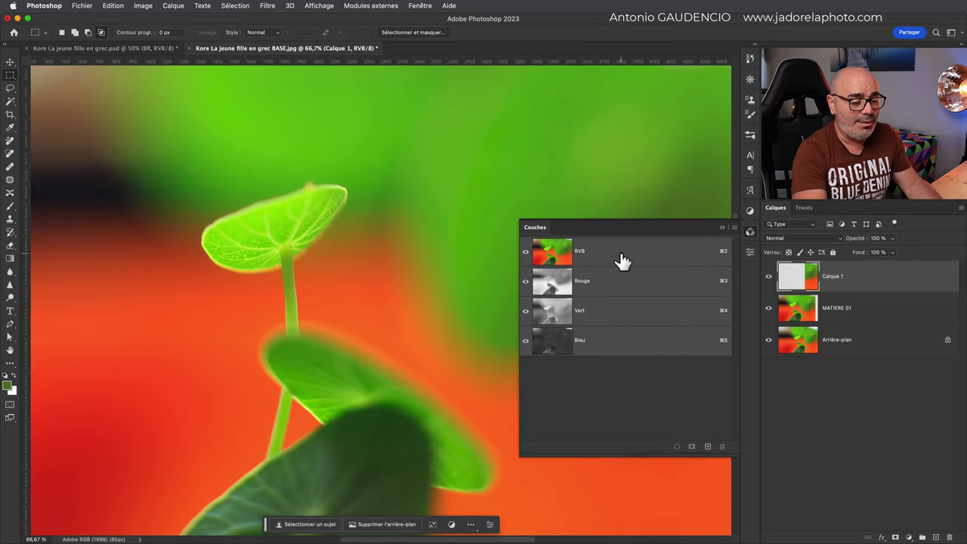
pyautogui.press('super+minus')
pyautogui.click(801, 281)
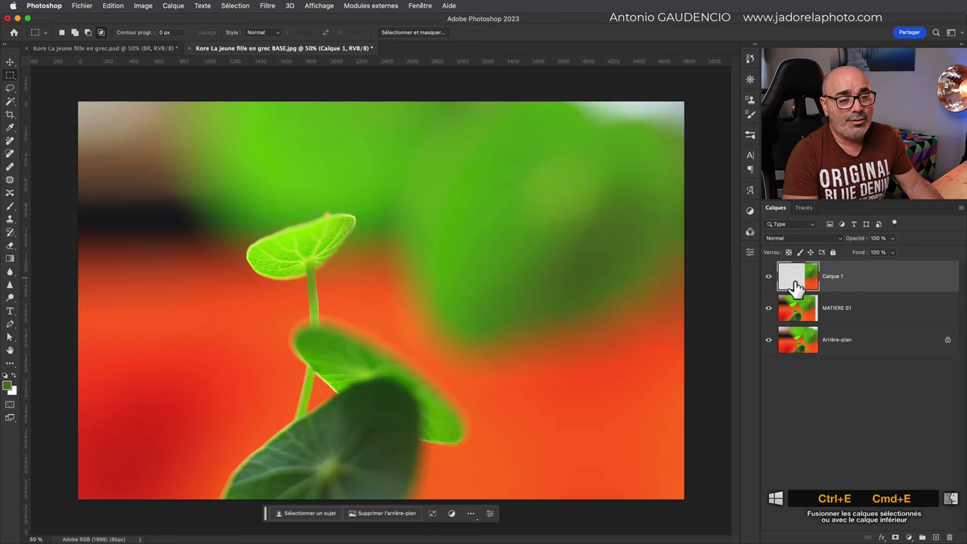
# Merge the top layer down into MATIERE 01 and reapply the last blur filter.
pyautogui.moveTo(807, 283); pyautogui.dragTo(808, 285)
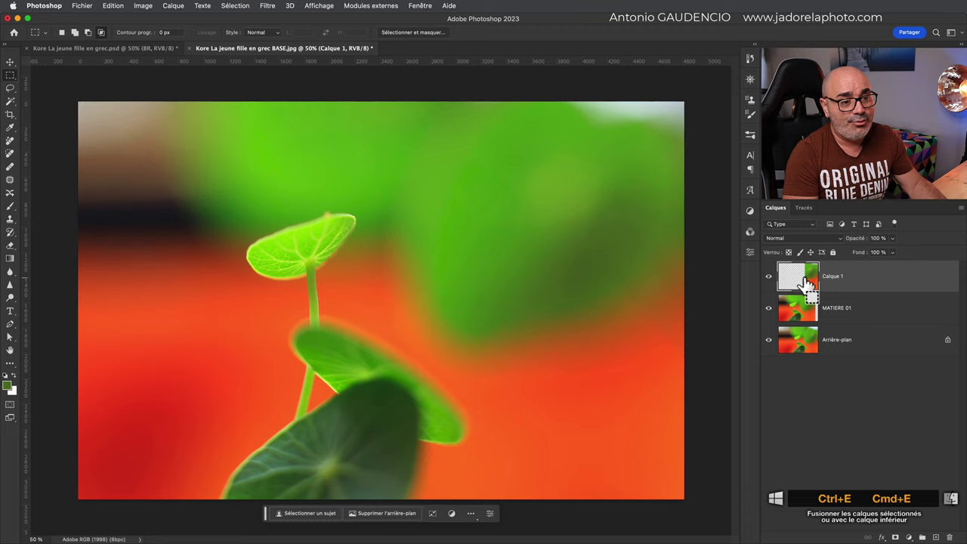
pyautogui.press('super+e')
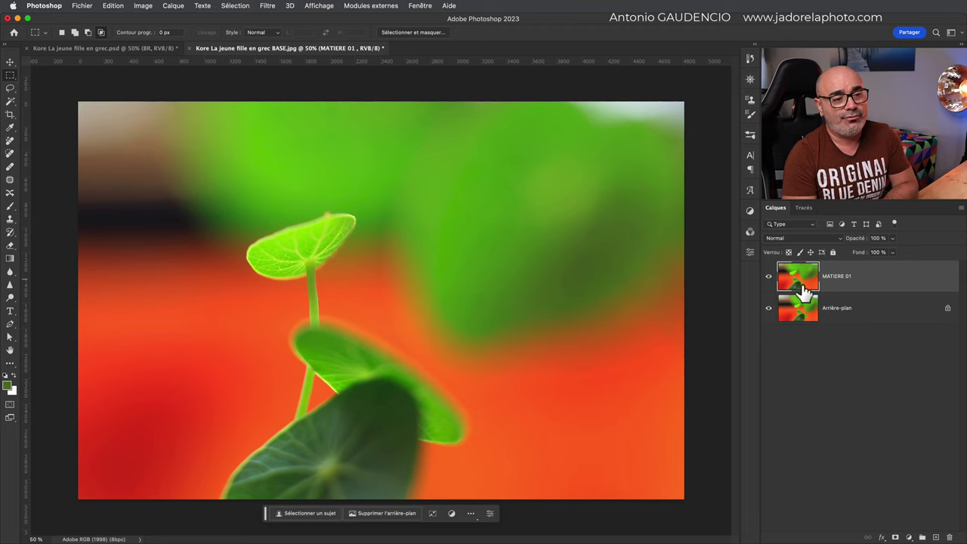
pyautogui.press('super+f')
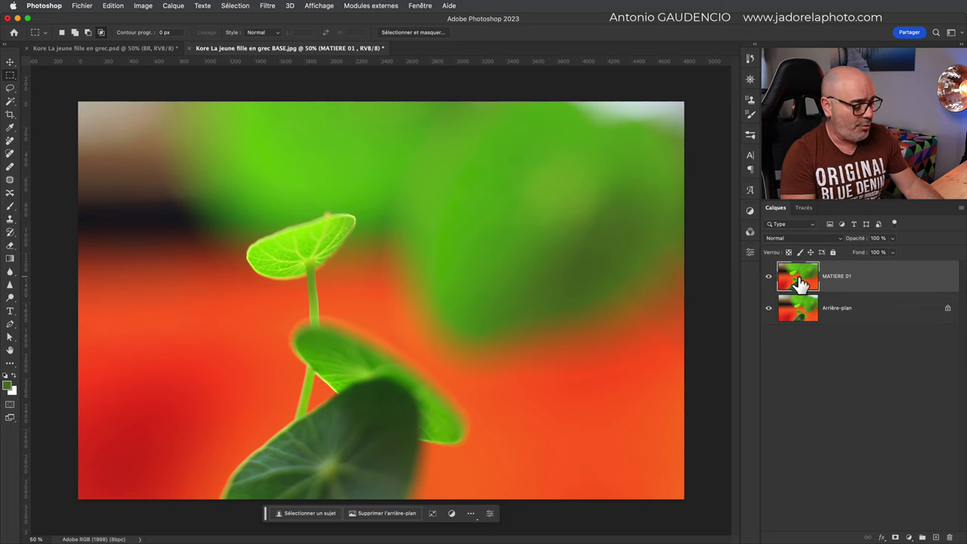
# Stretch MATIERE 01 slightly taller from its top edge and commit the transform.
pyautogui.hotkey('ctrl', 't')
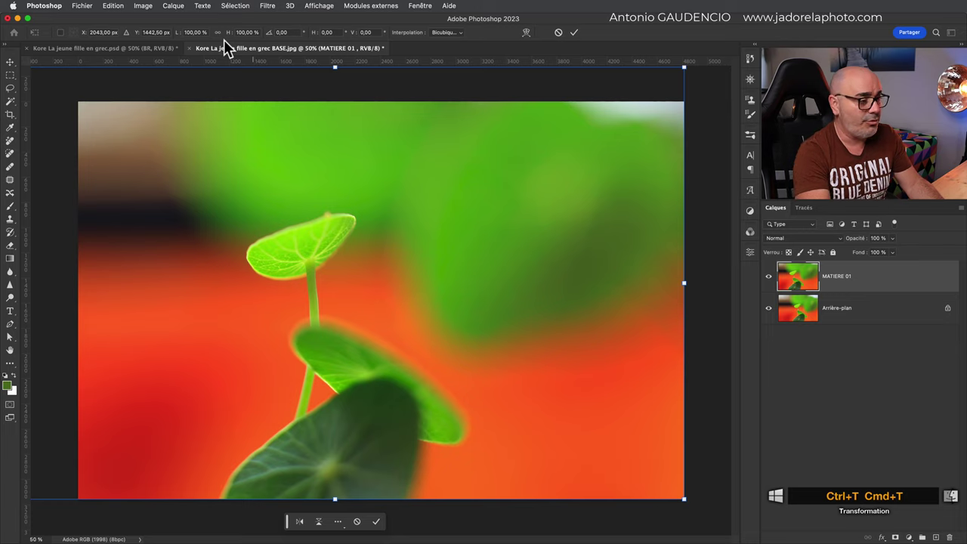
pyautogui.hotkey('ctrl', '-')
pyautogui.moveTo(351, 145); pyautogui.dragTo(351, 130)
pyautogui.press('Return')
pyautogui.click(768, 276)
pyautogui.click(769, 277)
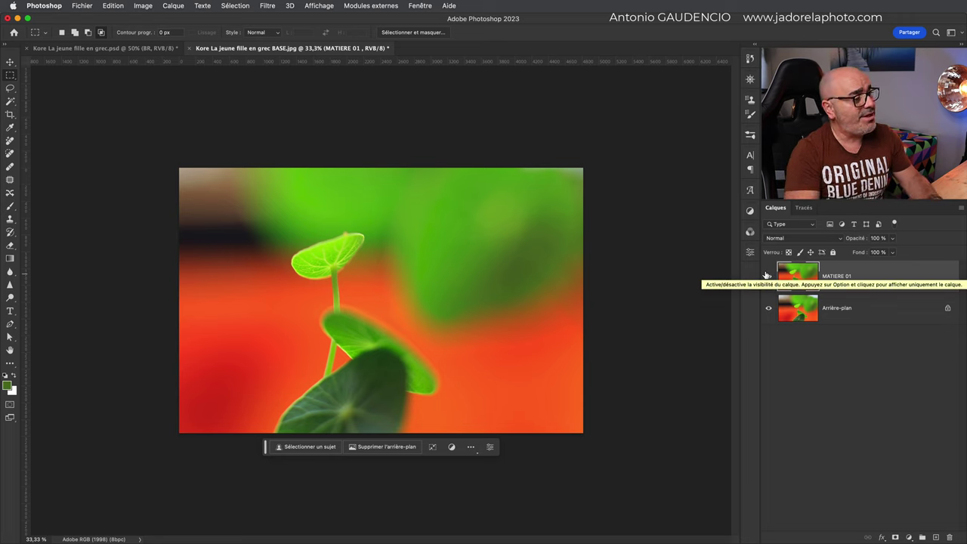
pyautogui.click(10, 63)
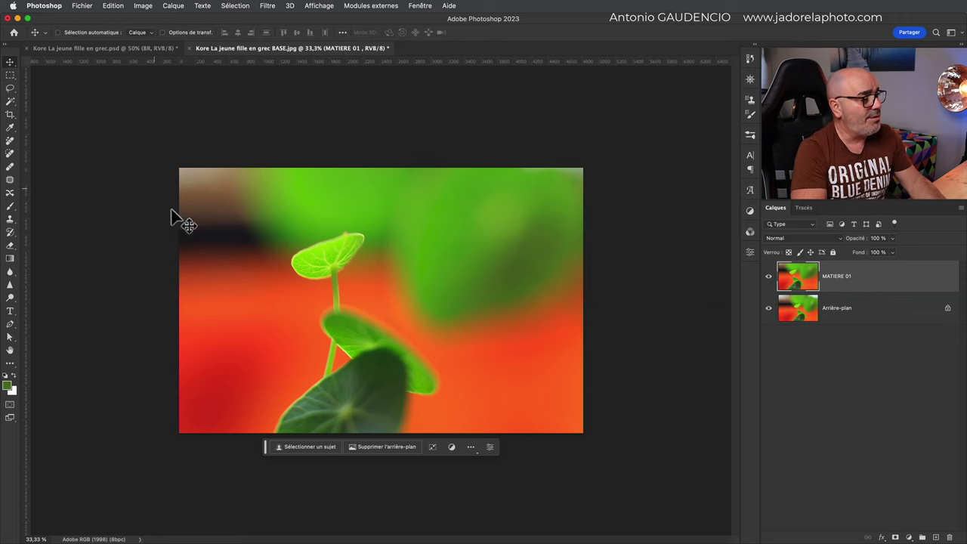
# Drag MATIERE 01 about 96 px to the right with the Move tool.
pyautogui.moveTo(362, 349); pyautogui.dragTo(370, 349)
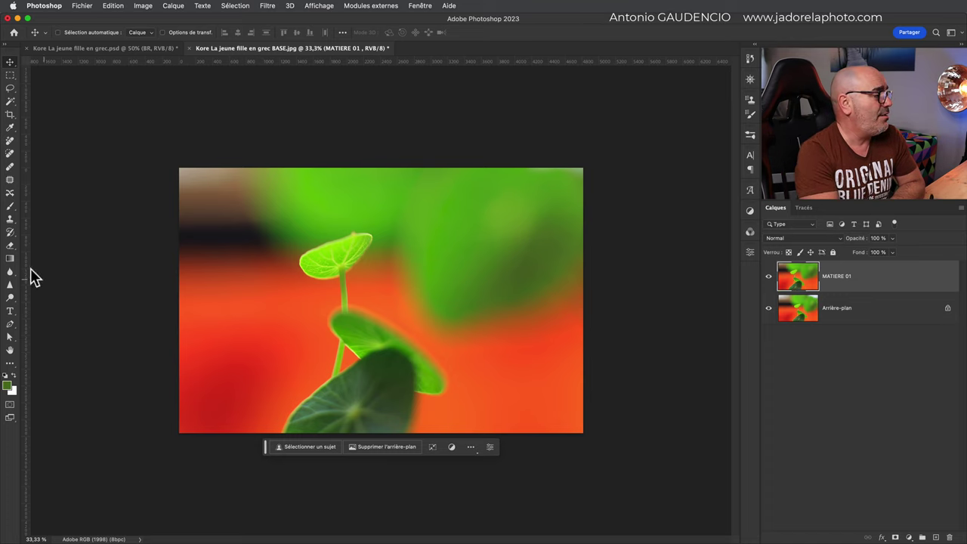
# Set the foreground colour to an orange sampled from the photo.
pyautogui.click(10, 258)
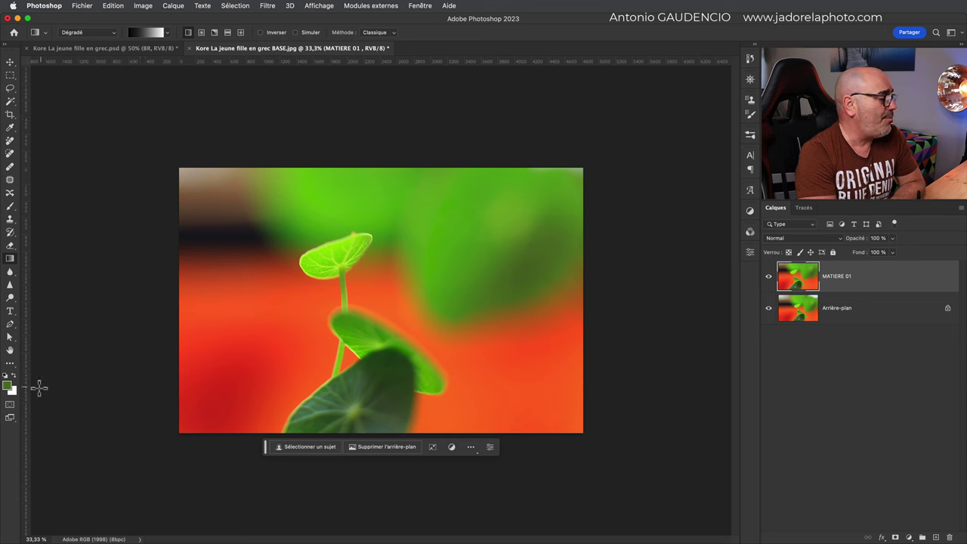
pyautogui.click(9, 388)
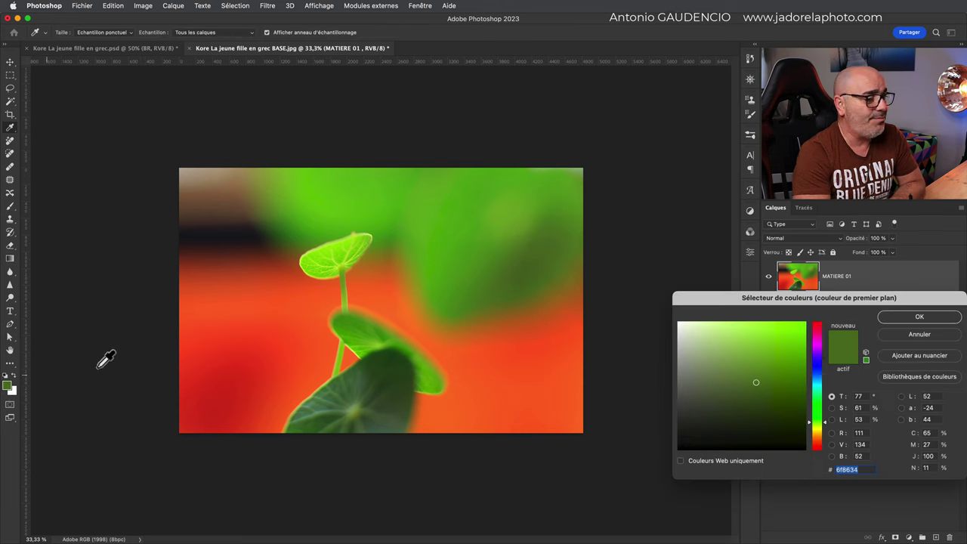
pyautogui.moveTo(715, 297); pyautogui.dragTo(657, 84)
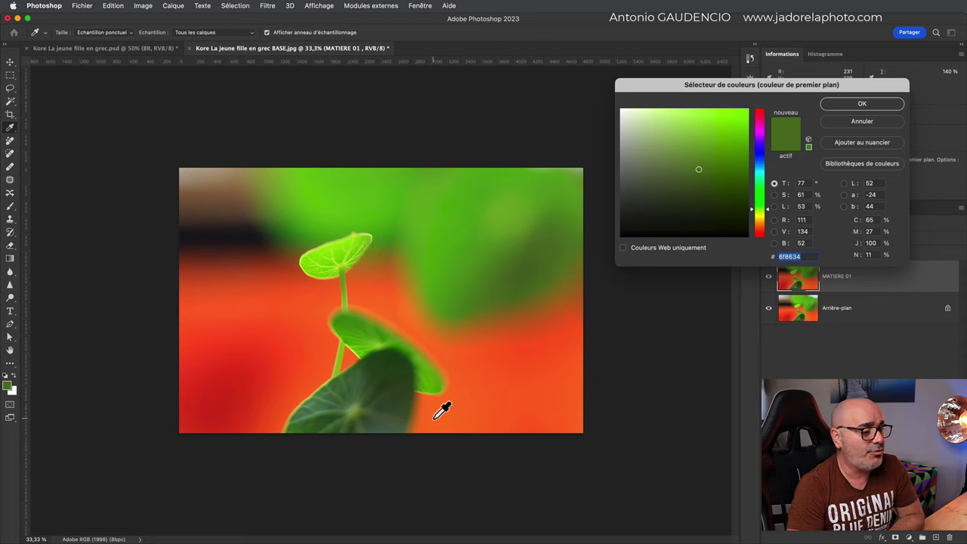
pyautogui.click(433, 417)
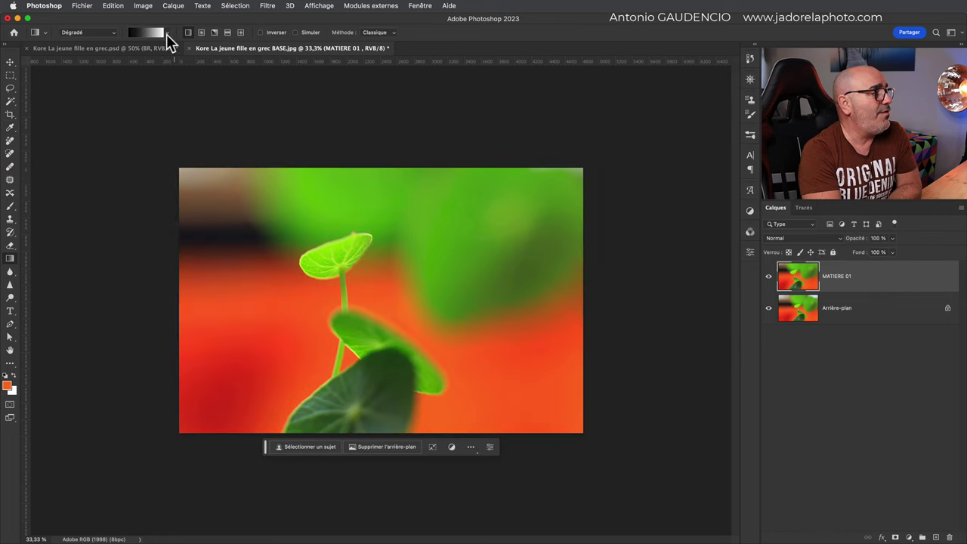
# Draw an orange-to-transparent gradient from the image bottom up to the leaf.
pyautogui.click(166, 33)
pyautogui.click(74, 76)
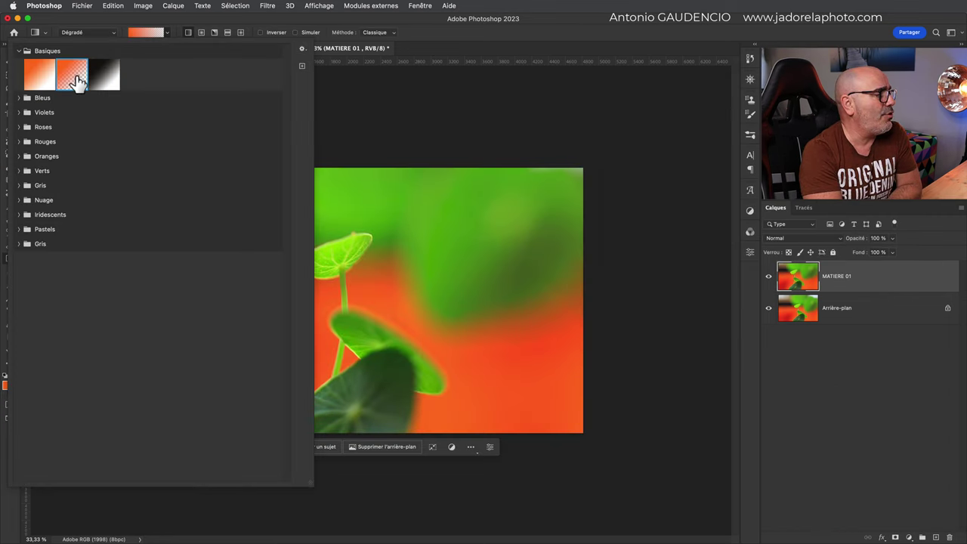
pyautogui.click(518, 62)
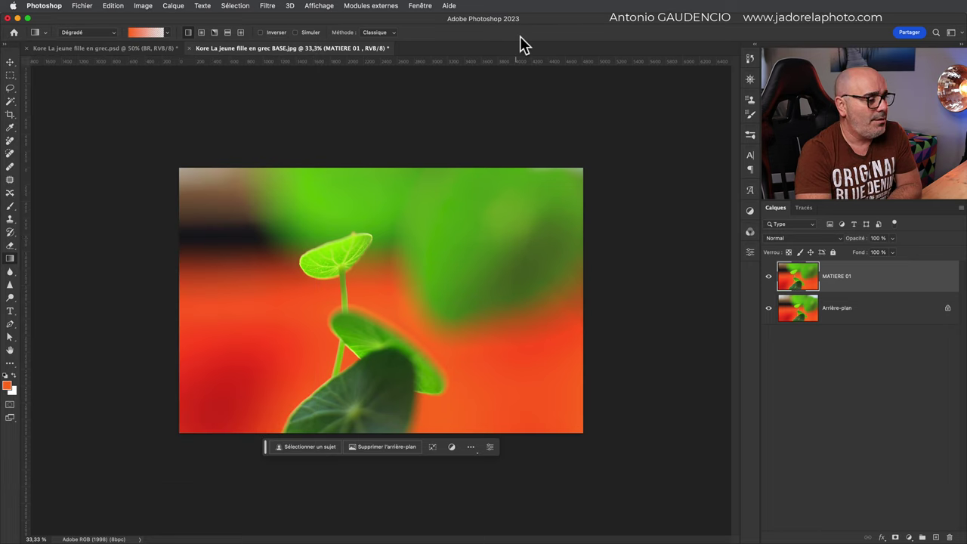
pyautogui.moveTo(357, 419); pyautogui.dragTo(399, 277)
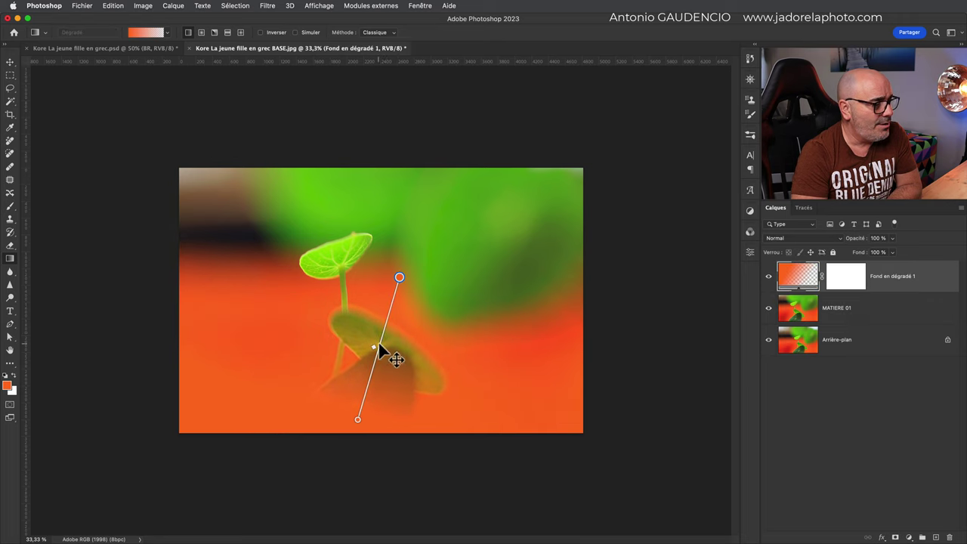
pyautogui.moveTo(374, 353); pyautogui.dragTo(371, 359)
pyautogui.moveTo(353, 424); pyautogui.dragTo(361, 418)
# Paint black-to-white radial spots on the gradient layer's mask around the stem and lower leaf.
pyautogui.click(840, 291)
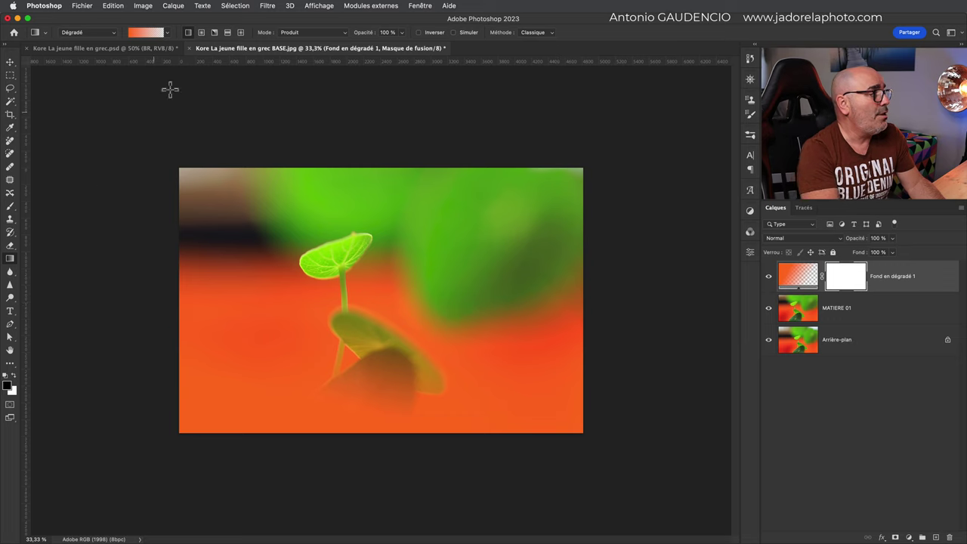
pyautogui.click(167, 33)
pyautogui.click(104, 78)
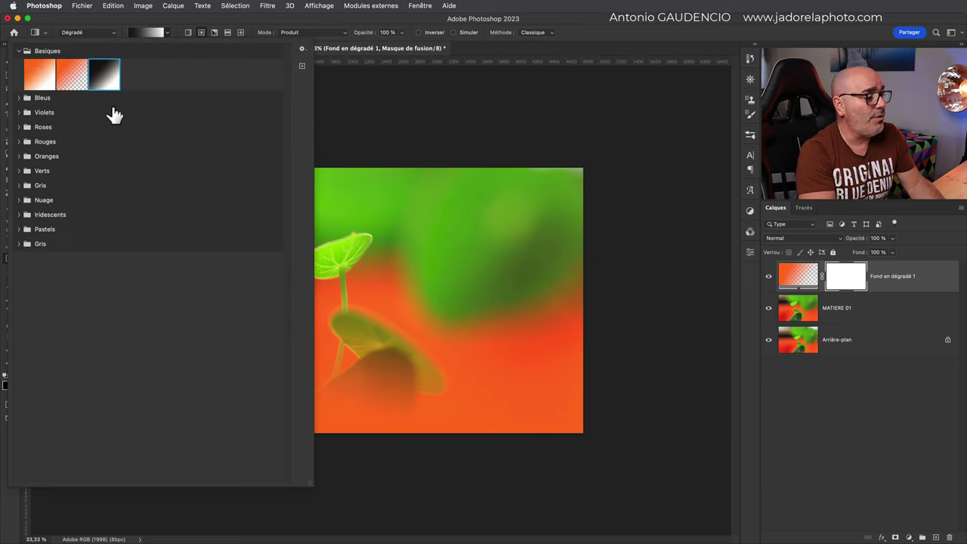
pyautogui.click(841, 292)
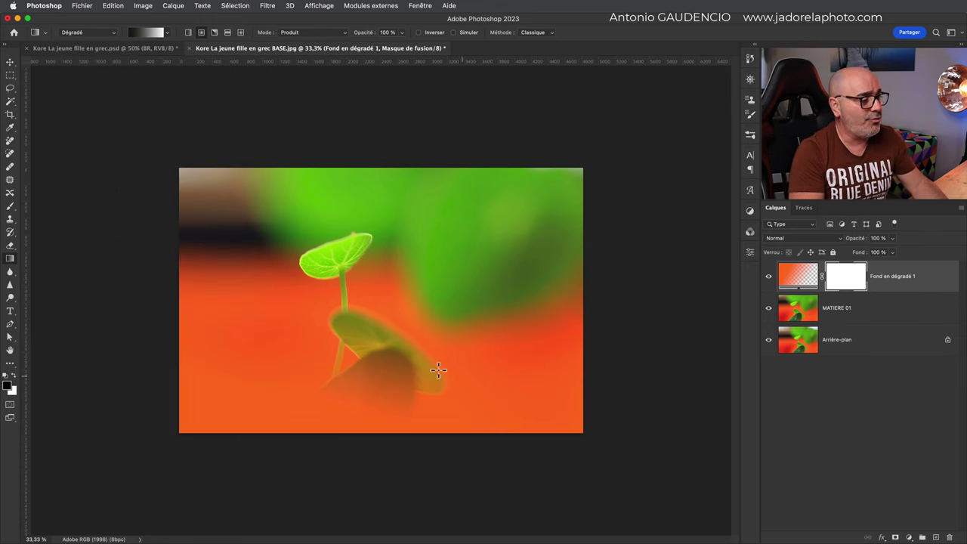
pyautogui.moveTo(348, 295); pyautogui.dragTo(336, 333)
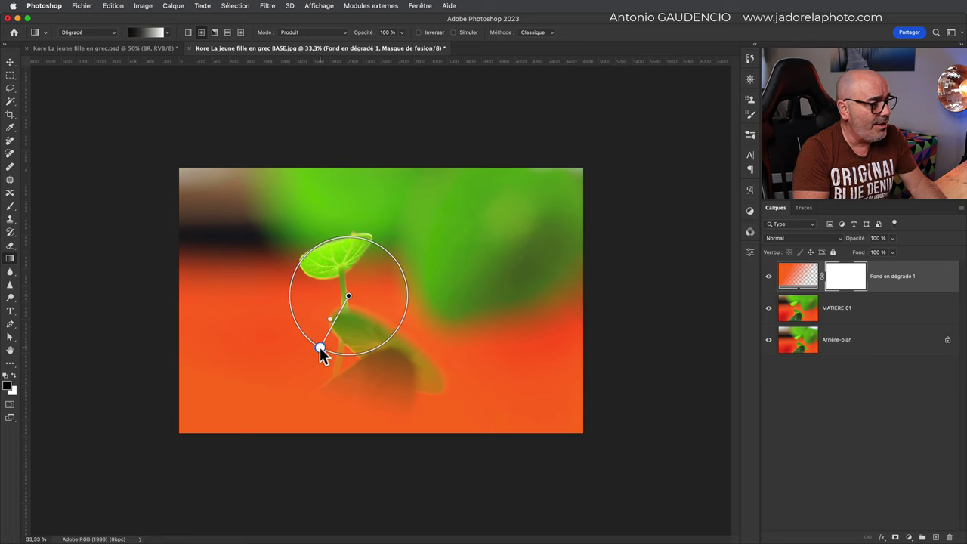
pyautogui.moveTo(399, 341); pyautogui.dragTo(374, 370)
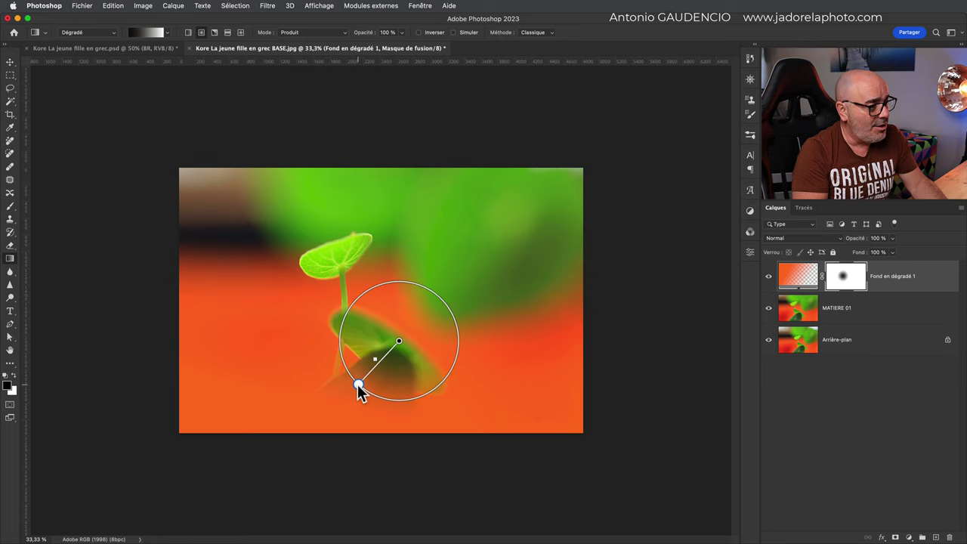
pyautogui.moveTo(356, 331); pyautogui.dragTo(329, 371)
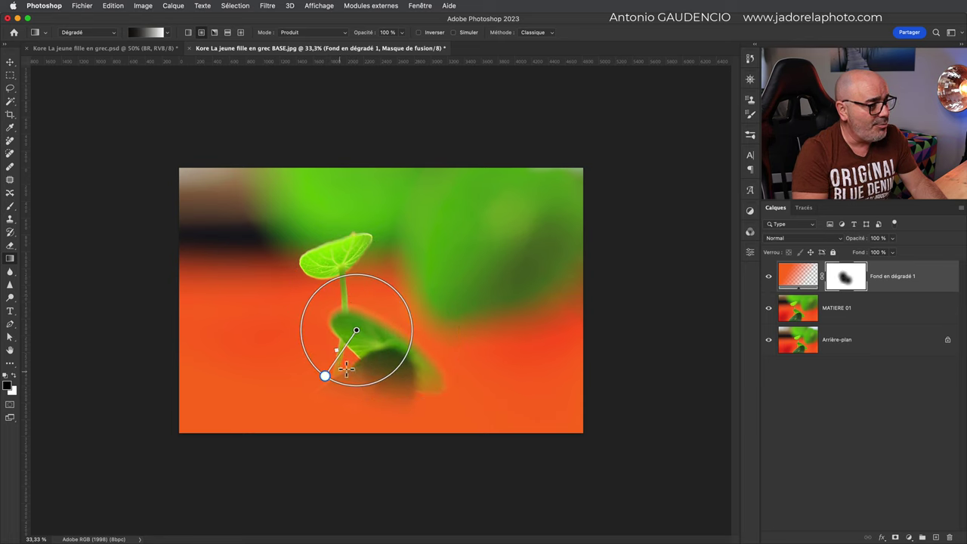
pyautogui.moveTo(422, 345); pyautogui.dragTo(394, 388)
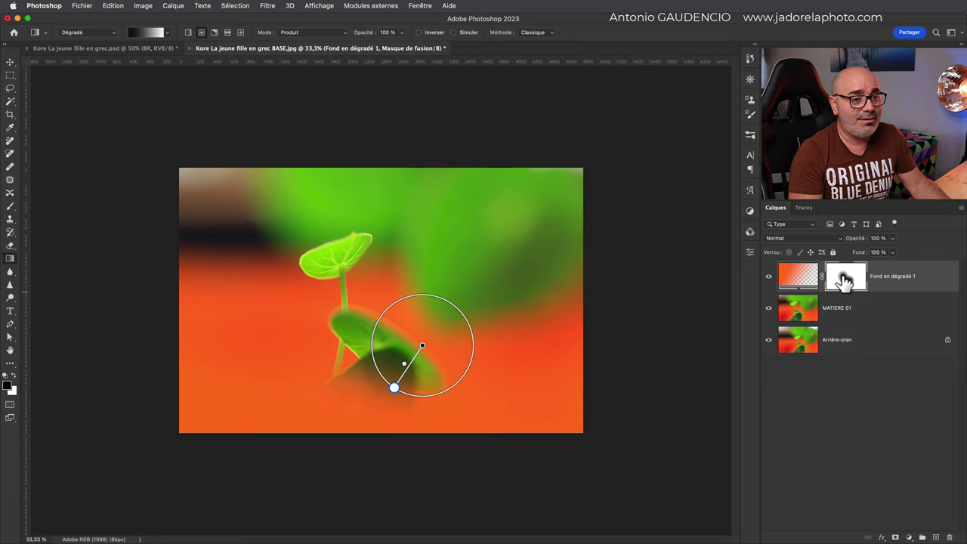
# Check the mask alone, then add larger radial spots near the lower leaf and lower left.
pyautogui.keyDown('alt'); pyautogui.click(846, 281); pyautogui.keyUp('alt')
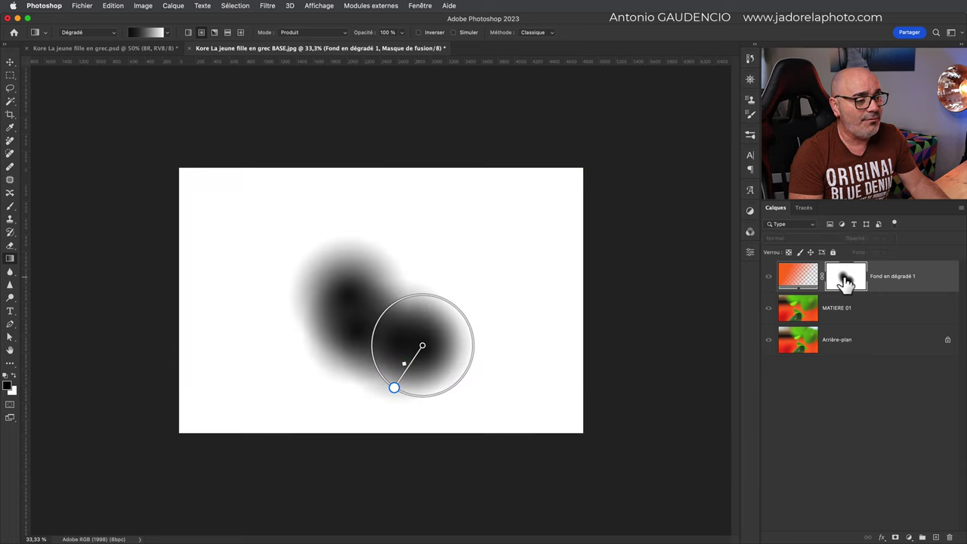
pyautogui.keyDown('alt'); pyautogui.click(847, 280); pyautogui.keyUp('alt')
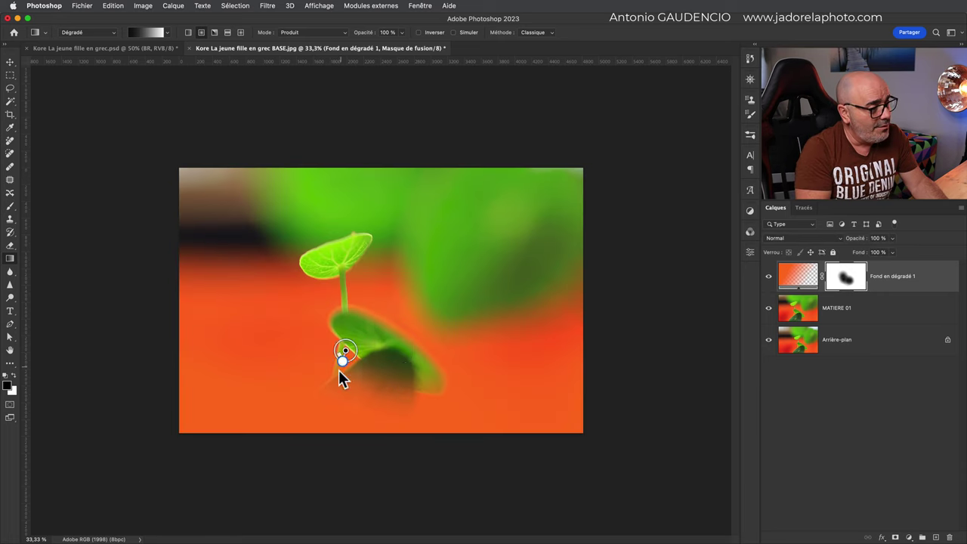
pyautogui.moveTo(342, 361); pyautogui.dragTo(314, 406)
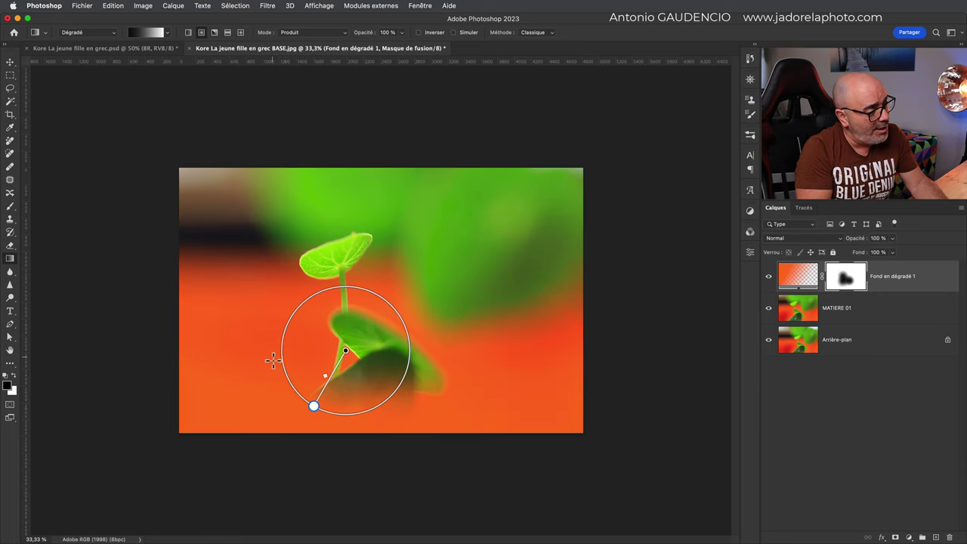
pyautogui.moveTo(270, 356); pyautogui.dragTo(322, 407)
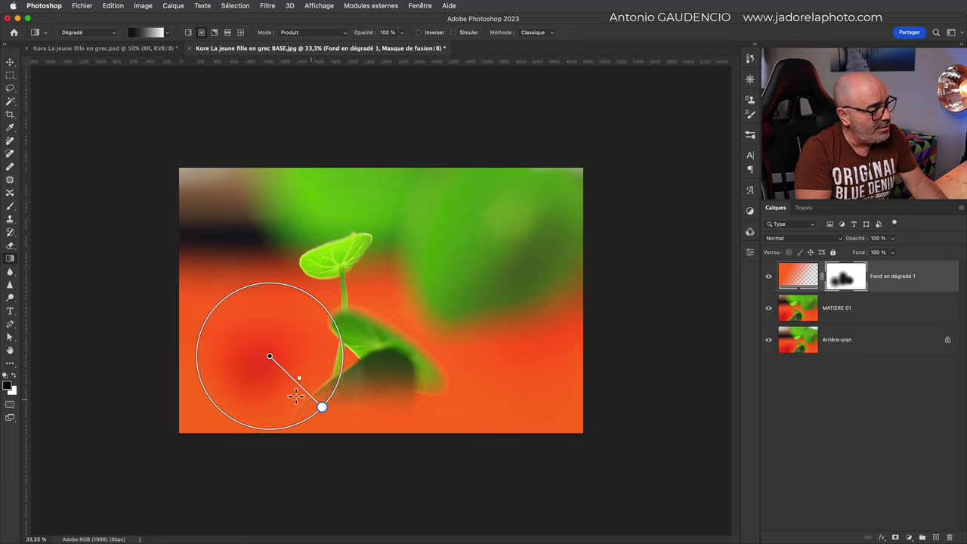
pyautogui.moveTo(197, 417); pyautogui.dragTo(273, 328)
pyautogui.moveTo(198, 418); pyautogui.dragTo(217, 383)
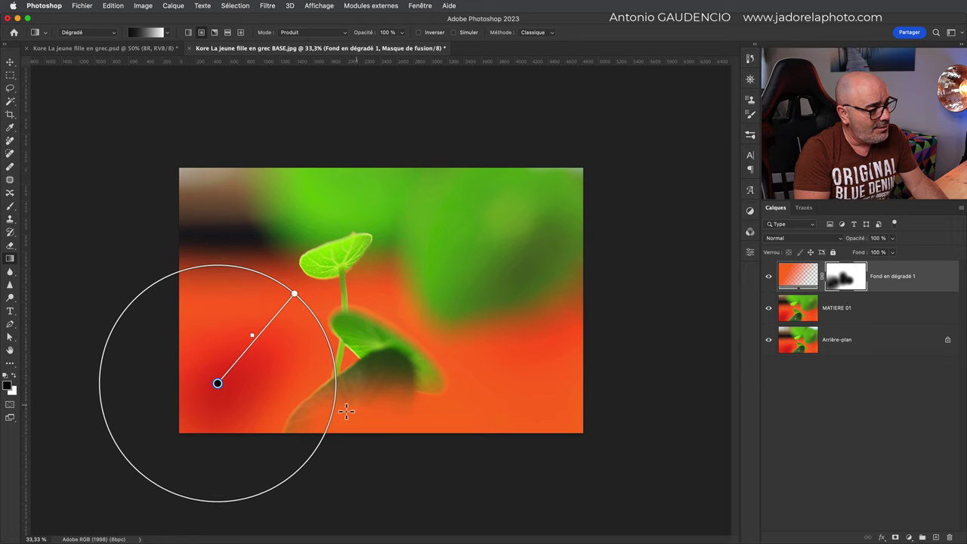
pyautogui.hotkey('ctrl', 'z')
pyautogui.hotkey('ctrl', 'shift', 'z')
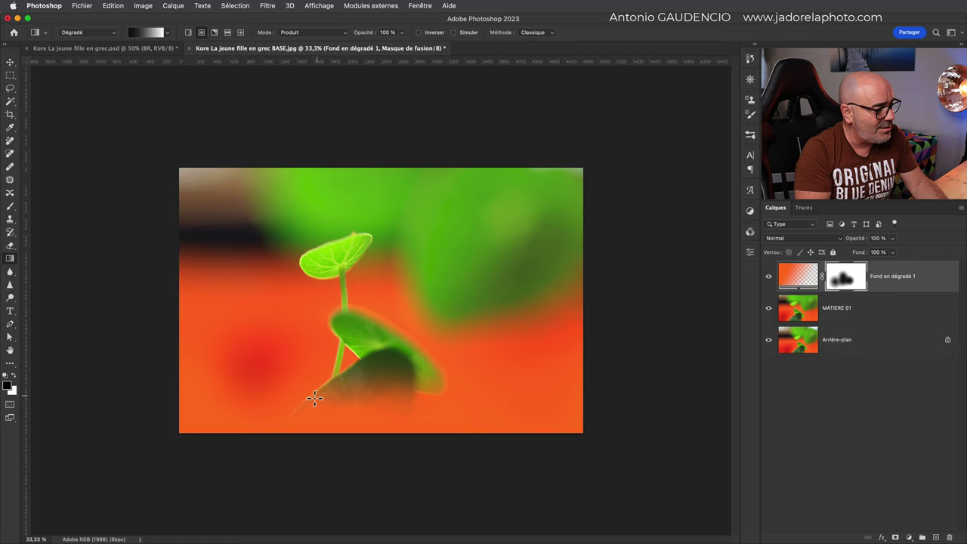
# Redraw radial mask spots at lower left, over the right leaf and on the top leaf.
pyautogui.moveTo(195, 368); pyautogui.dragTo(136, 446)
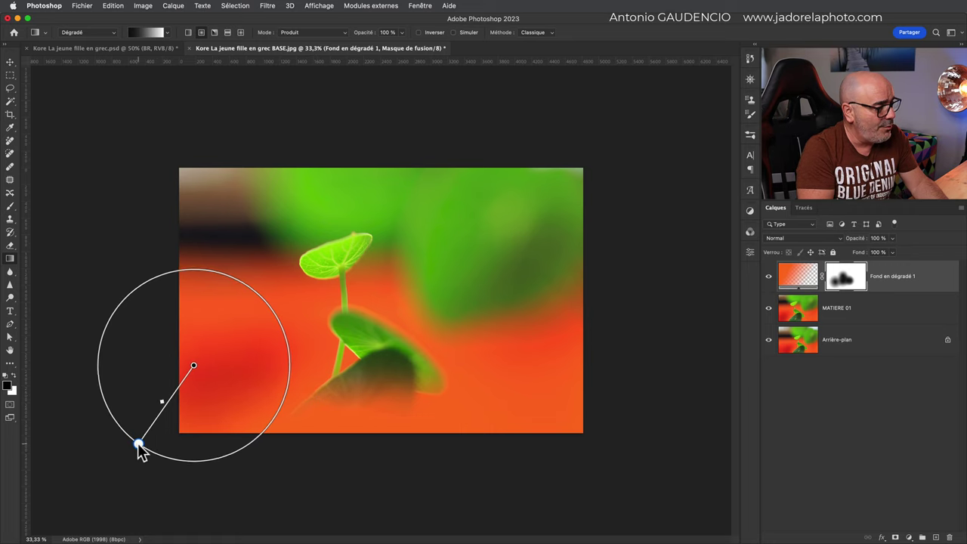
pyautogui.moveTo(421, 365); pyautogui.dragTo(380, 397)
pyautogui.moveTo(345, 261); pyautogui.dragTo(307, 338)
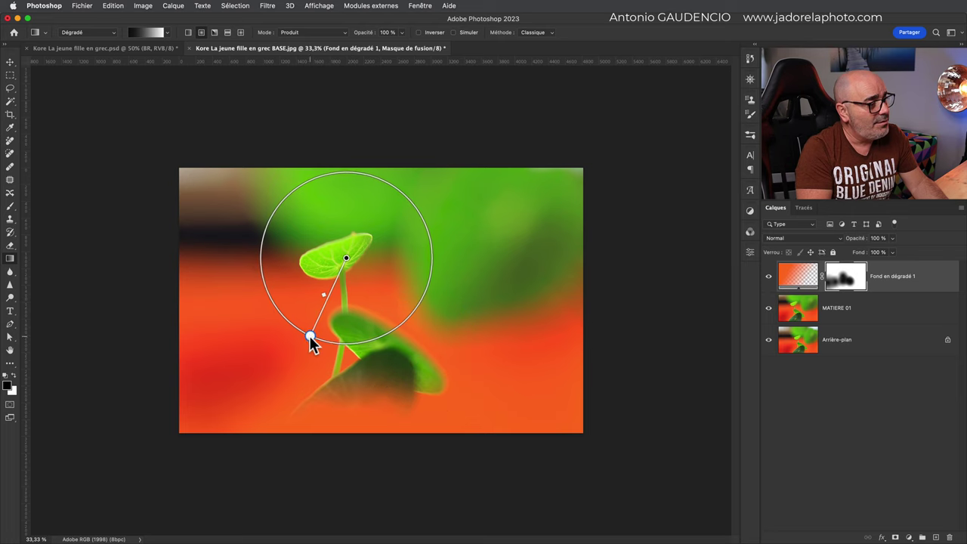
pyautogui.click(769, 276)
pyautogui.click(769, 276)
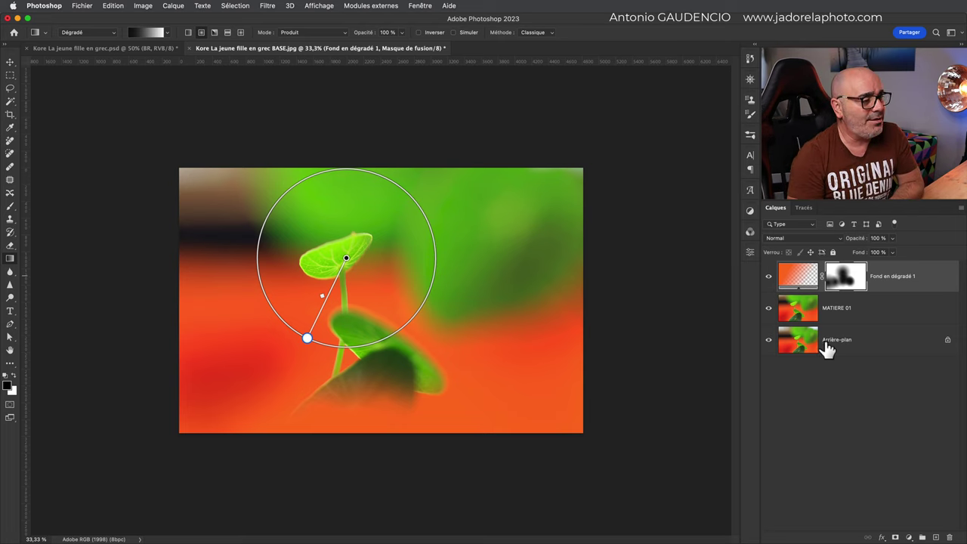
# Nudge MATIERE 01 up slightly, then reselect Fond en dégradé 1.
pyautogui.click(800, 313)
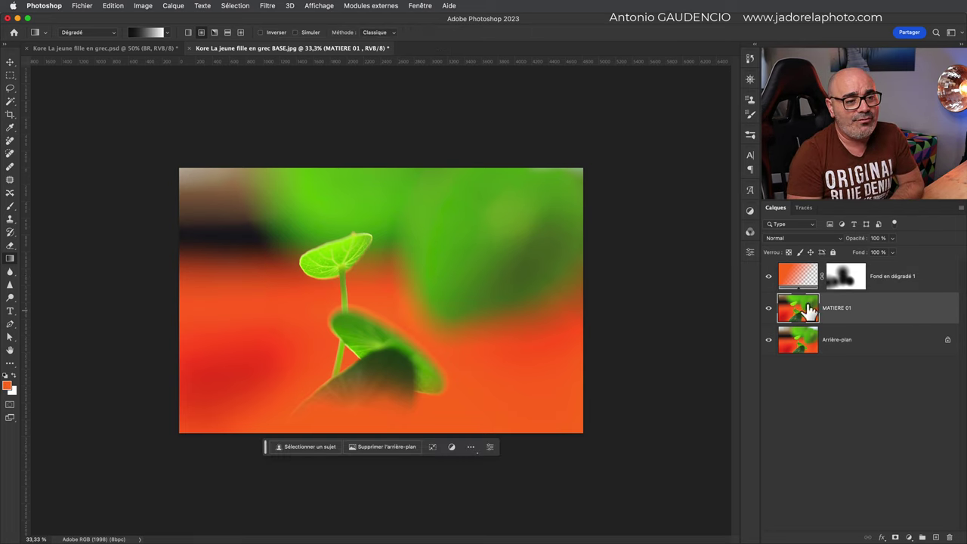
pyautogui.click(10, 62)
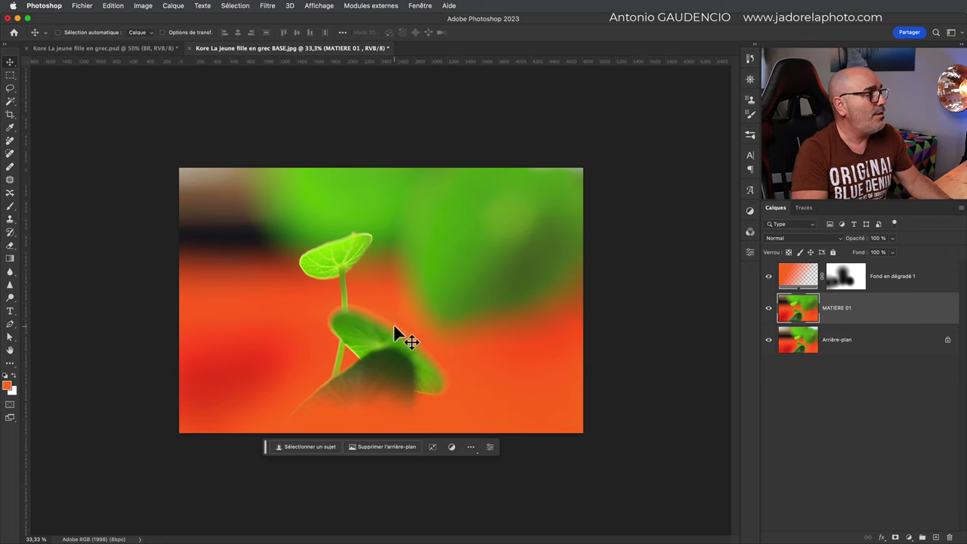
pyautogui.moveTo(417, 312); pyautogui.dragTo(418, 302)
pyautogui.click(892, 276)
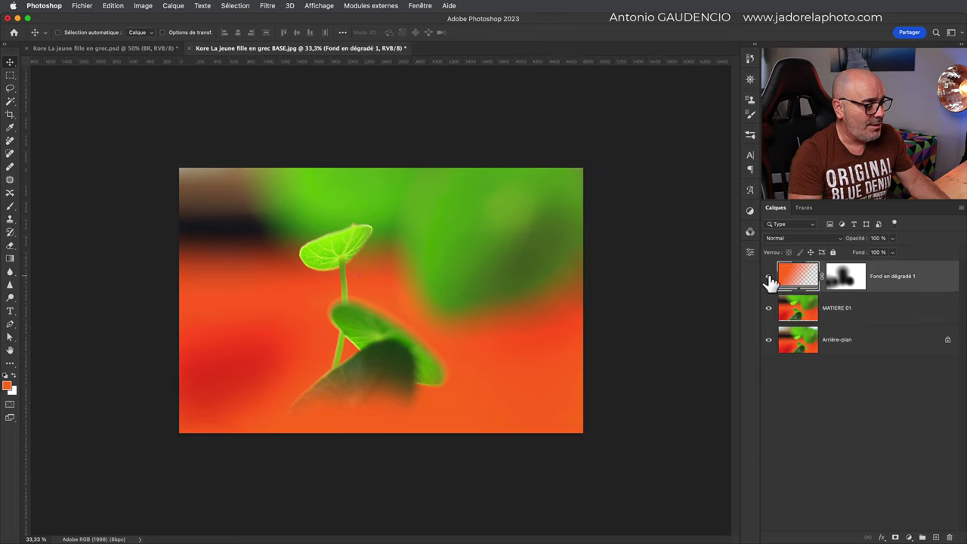
pyautogui.scroll(5, 344, 415)
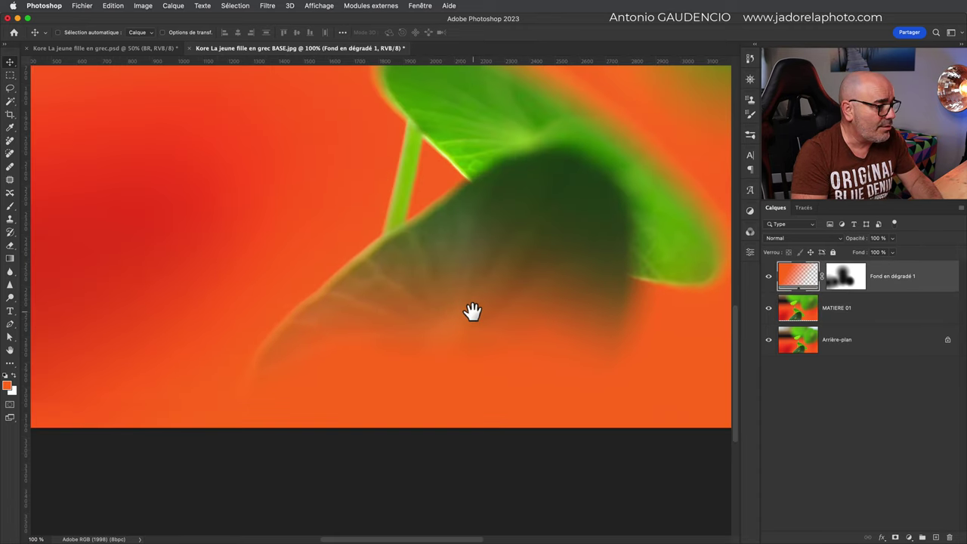
# View the Bleu, Rouge and Vert channels, zoom on the leaf edge, then return to RVB.
pyautogui.click(751, 232)
pyautogui.click(639, 354)
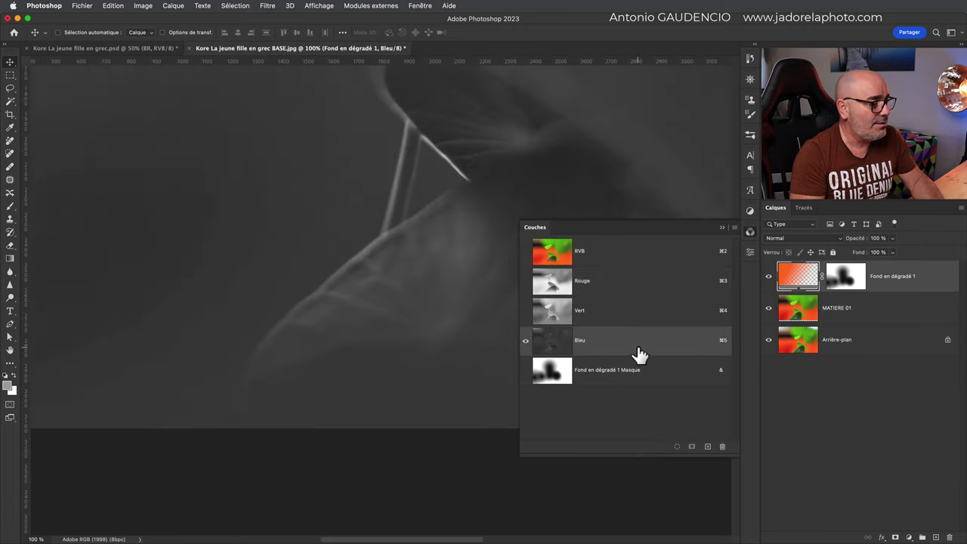
pyautogui.click(639, 313)
pyautogui.click(639, 293)
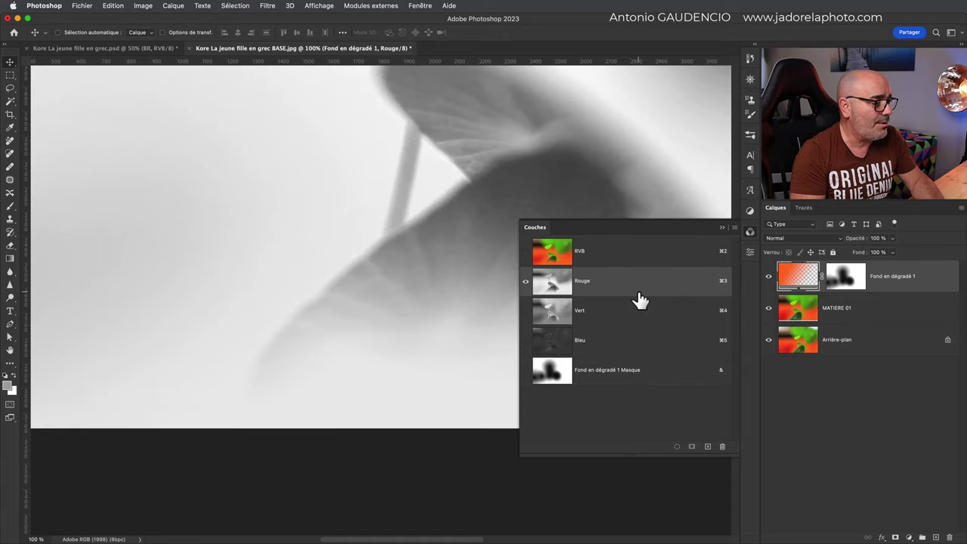
pyautogui.click(633, 325)
pyautogui.click(205, 406)
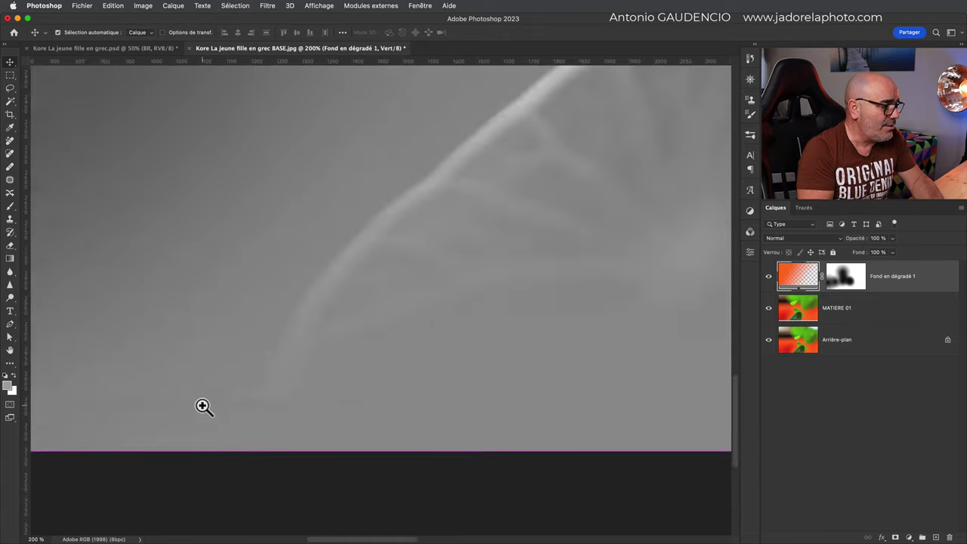
pyautogui.click(205, 406)
pyautogui.press('super+0')
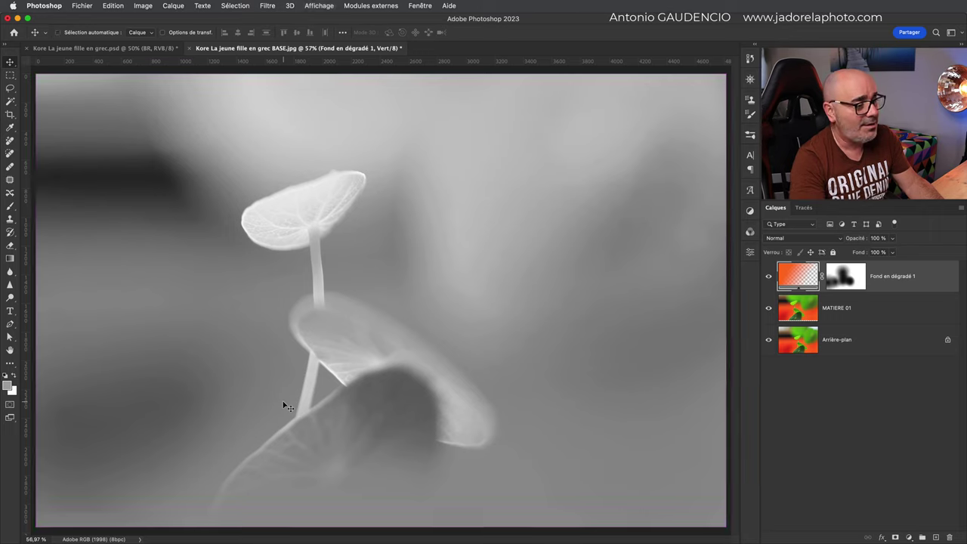
pyautogui.click(751, 232)
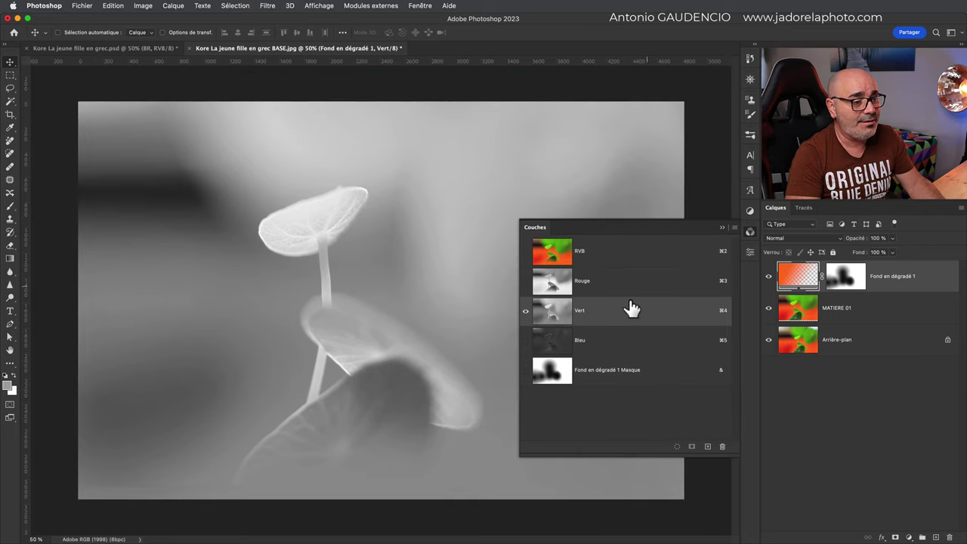
pyautogui.click(604, 257)
# Move the Fond en dégradé 1 glow a few pixels down, exposing a thin bottom strip.
pyautogui.click(786, 280)
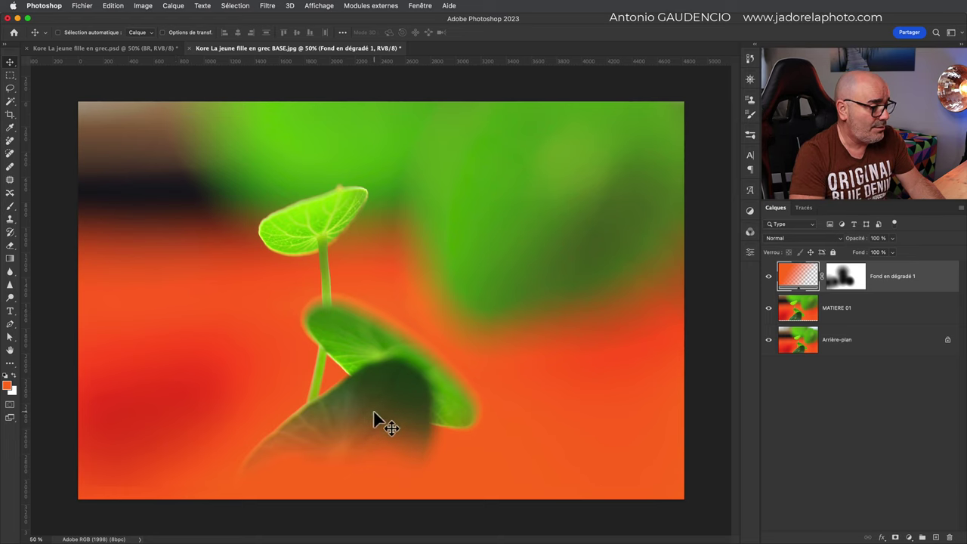
pyautogui.moveTo(374, 410); pyautogui.dragTo(374, 414)
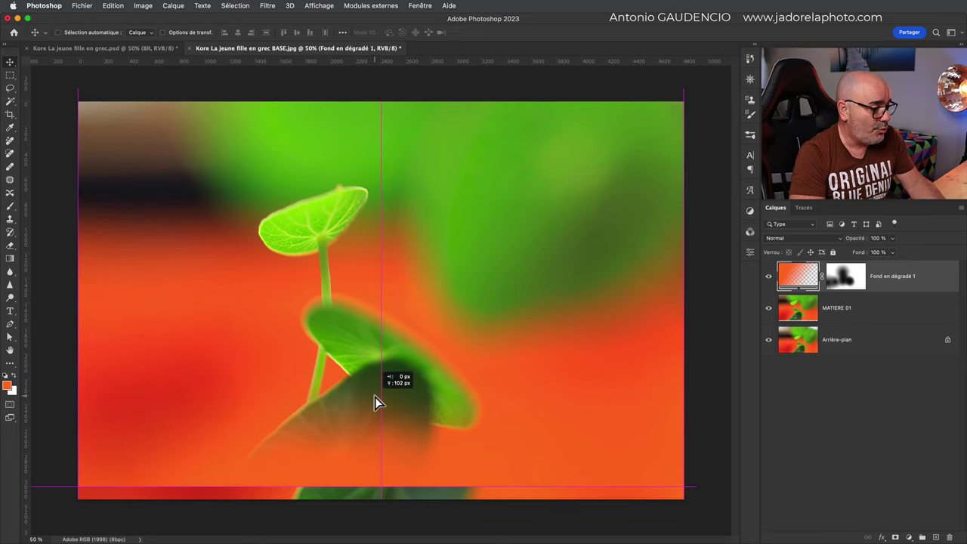
pyautogui.moveTo(374, 411); pyautogui.dragTo(377, 414)
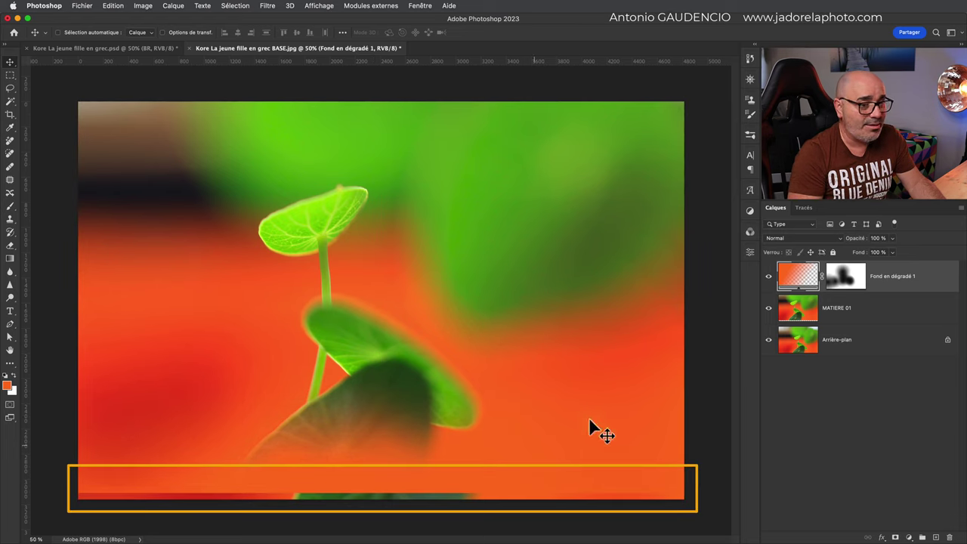
pyautogui.click(843, 437)
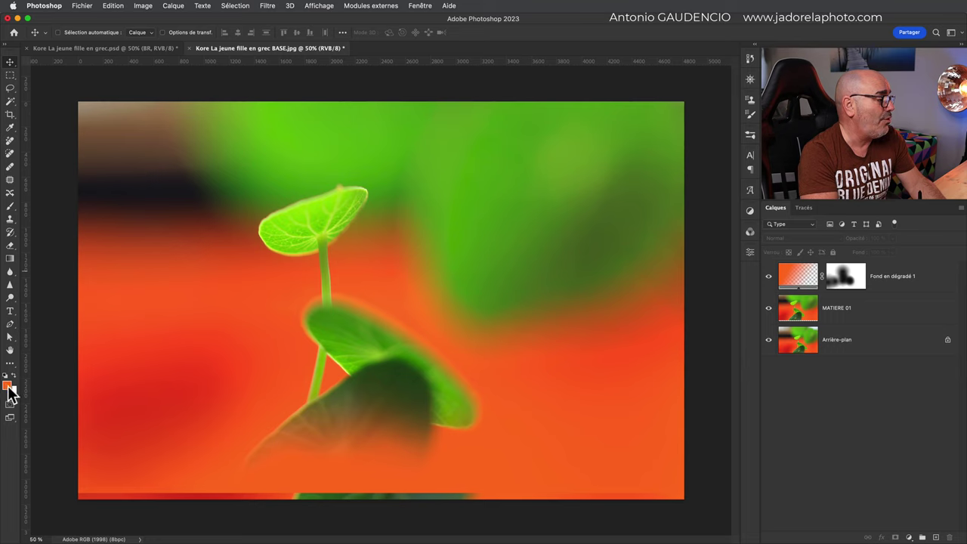
# Draw a vertical orange-to-transparent gradient up from the bottom edge toward the lower leaf.
pyautogui.click(10, 259)
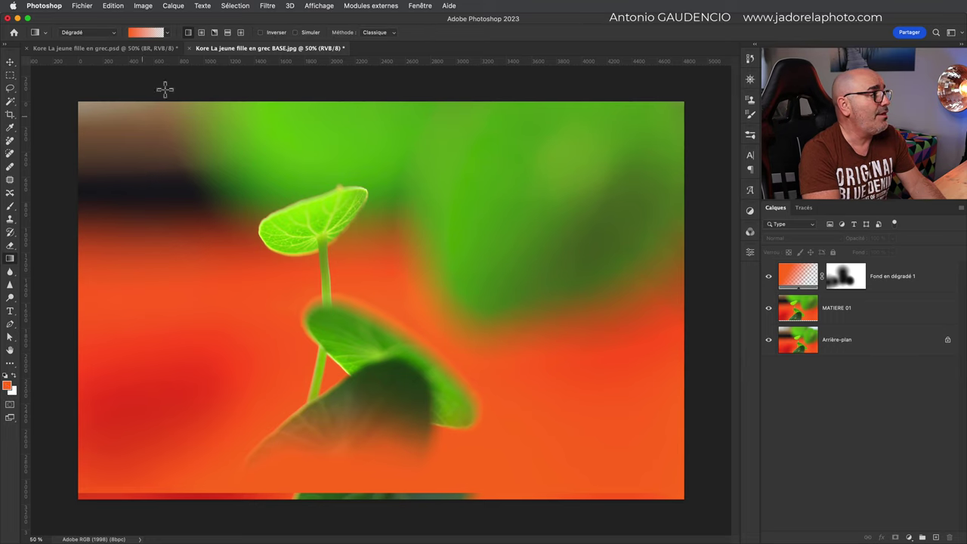
pyautogui.click(154, 32)
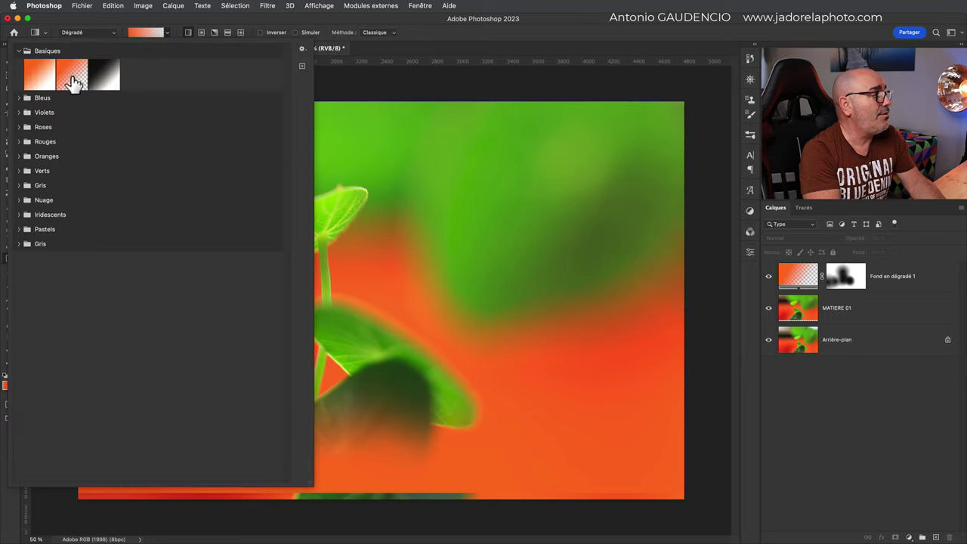
pyautogui.click(399, 466)
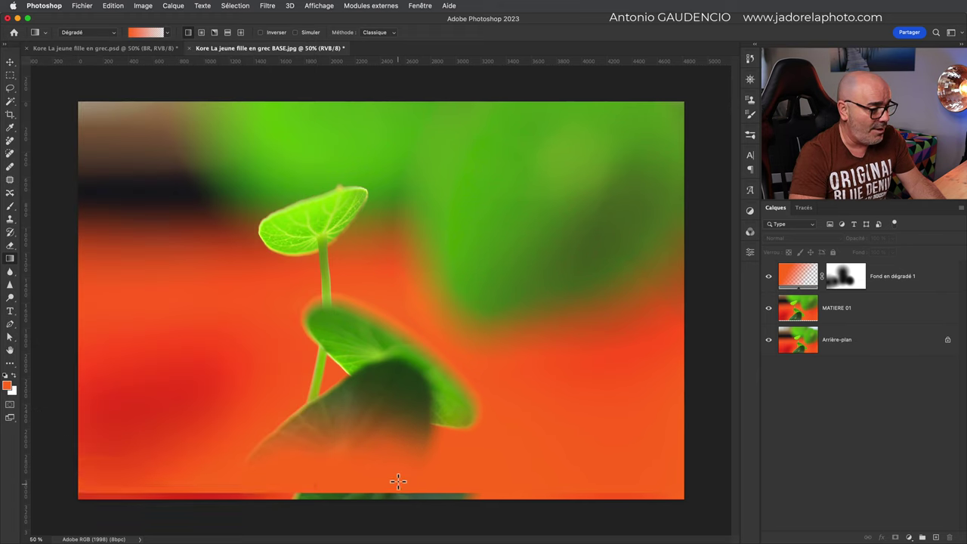
pyautogui.moveTo(399, 461); pyautogui.dragTo(424, 375)
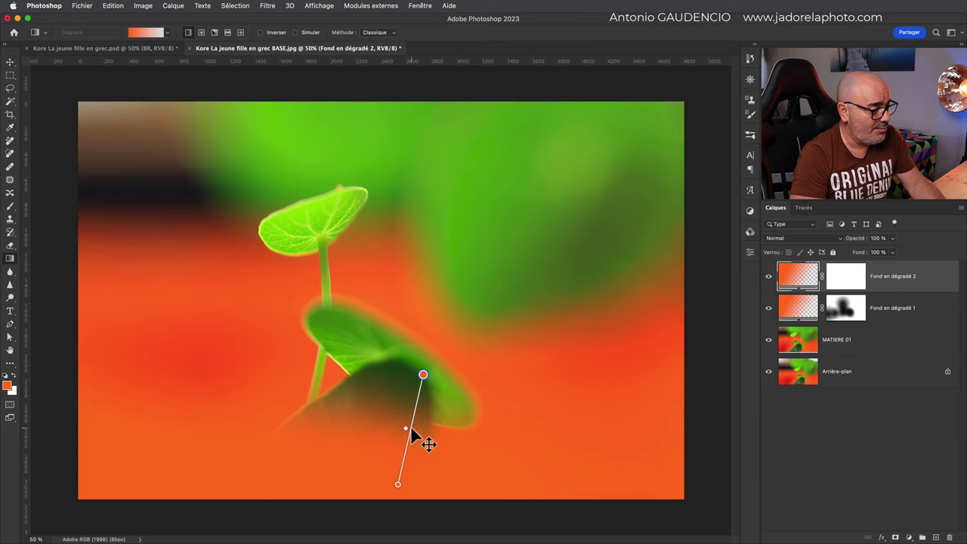
pyautogui.moveTo(411, 425); pyautogui.dragTo(397, 469)
pyautogui.moveTo(385, 527); pyautogui.dragTo(403, 525)
pyautogui.moveTo(408, 466); pyautogui.dragTo(410, 459)
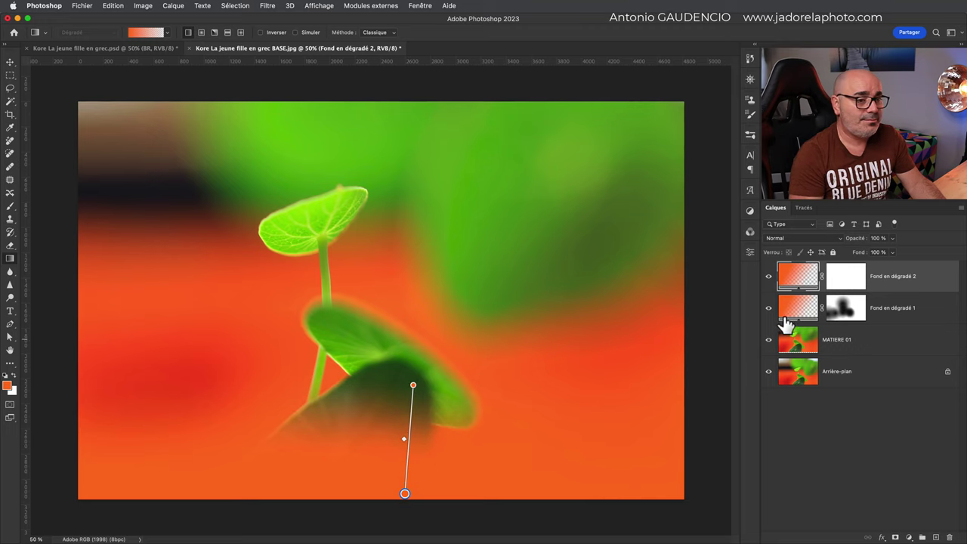
# Toggle Fond en dégradé 2's visibility to compare, then target its layer mask.
pyautogui.click(769, 277)
pyautogui.click(769, 277)
pyautogui.click(769, 276)
pyautogui.click(768, 277)
pyautogui.click(846, 276)
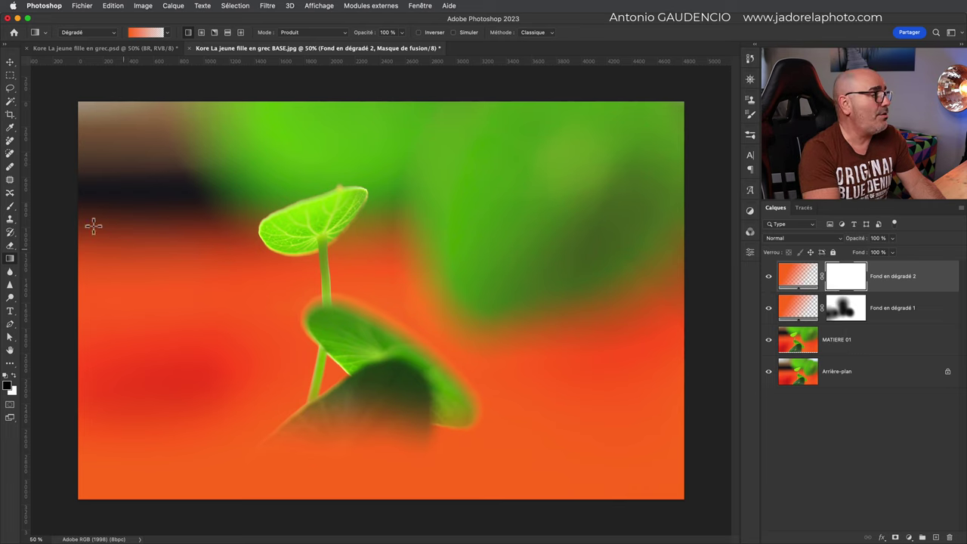
# Mask a black-to-white radial spot over the lower leaf on Fond en dégradé 2's mask.
pyautogui.click(202, 33)
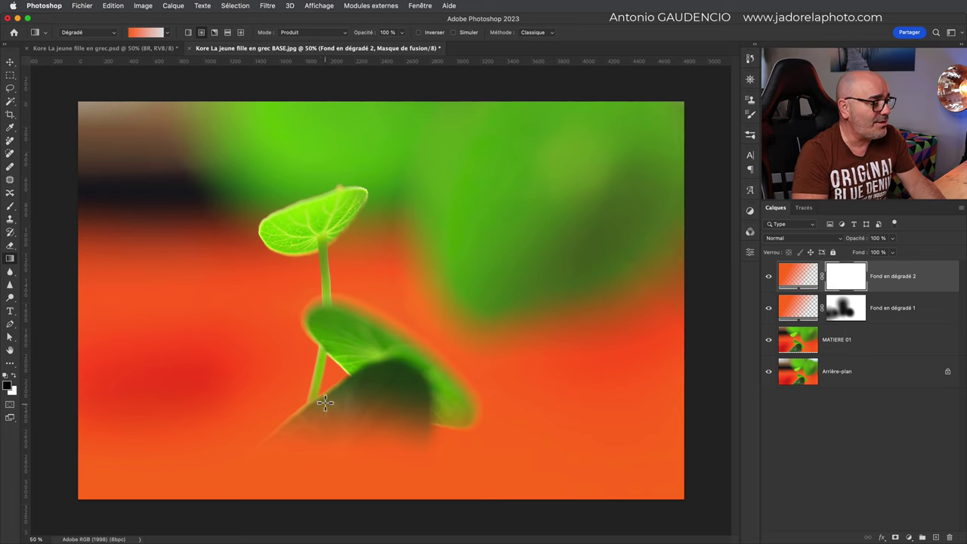
pyautogui.click(142, 35)
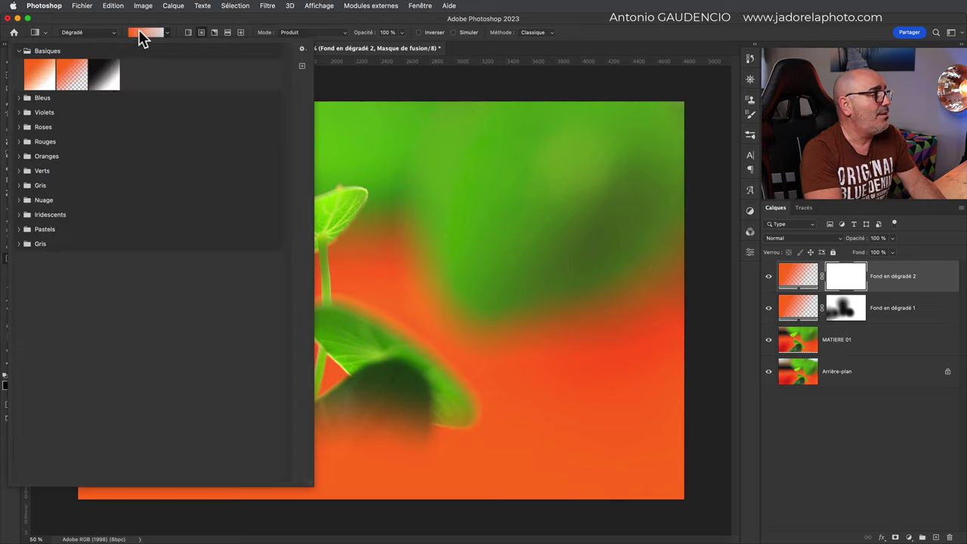
pyautogui.click(108, 84)
pyautogui.click(589, 34)
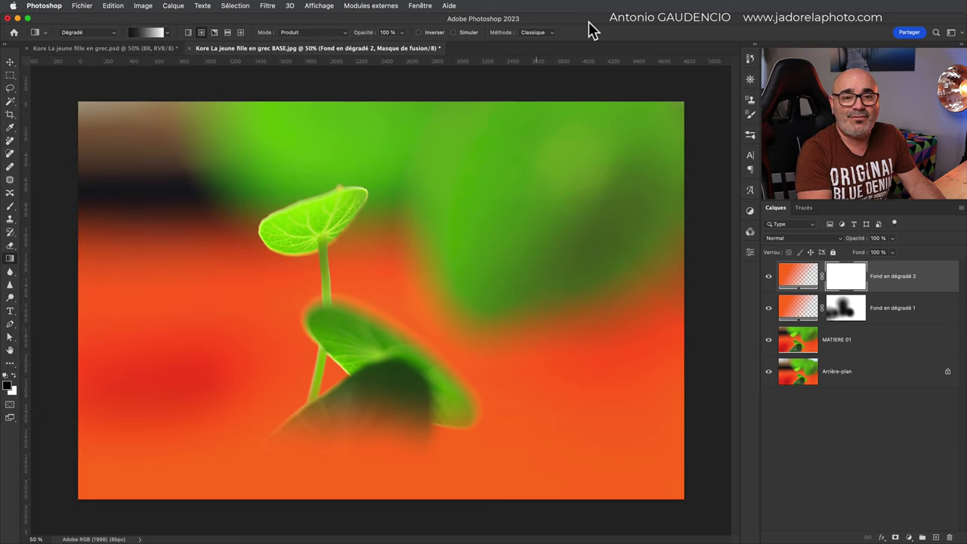
pyautogui.moveTo(368, 360); pyautogui.dragTo(344, 428)
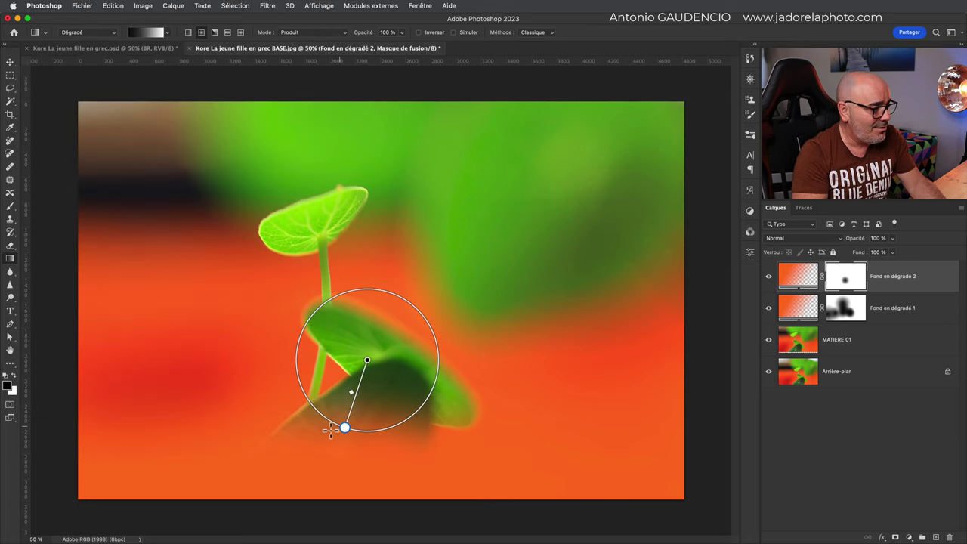
pyautogui.moveTo(318, 398); pyautogui.dragTo(355, 433)
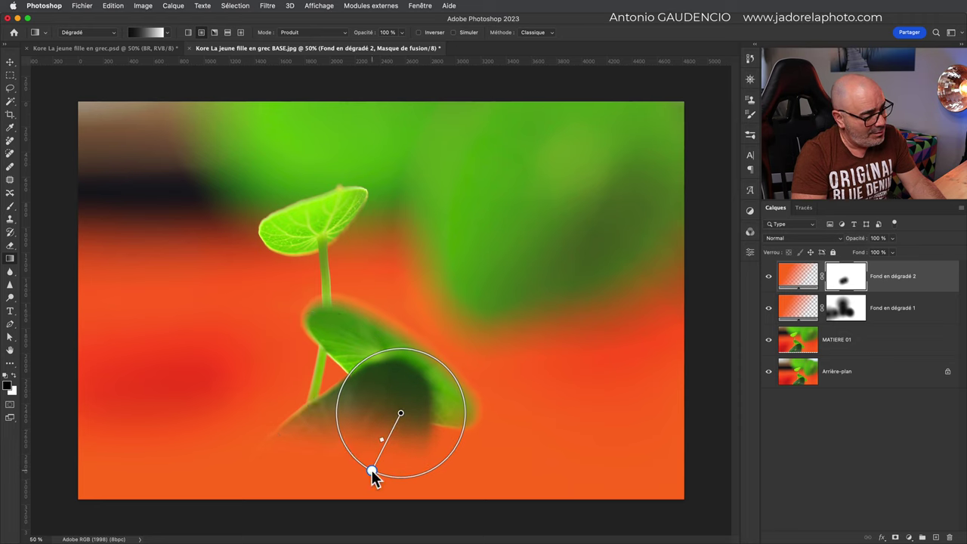
pyautogui.moveTo(326, 489); pyautogui.dragTo(334, 480)
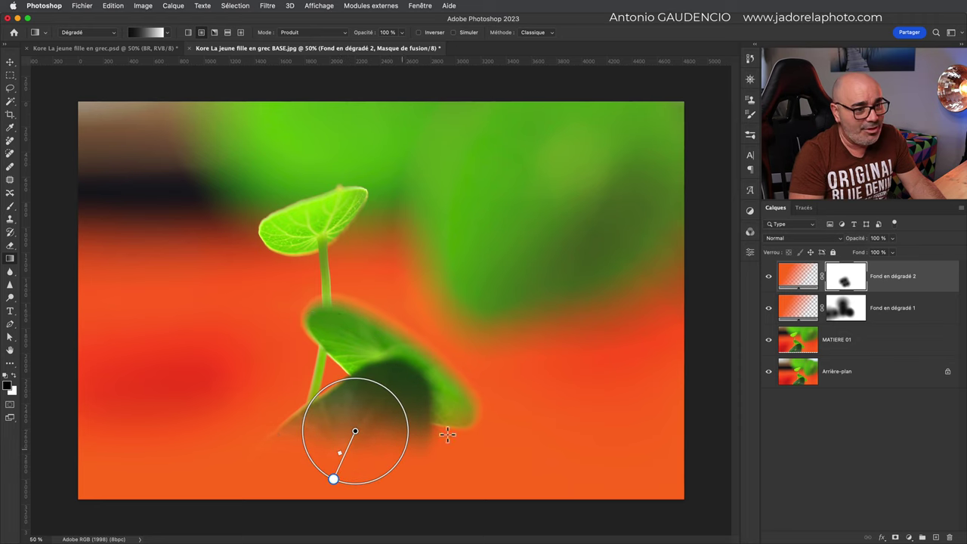
pyautogui.click(770, 283)
# Compare with Fond en dégradé 1, target its mask, and set gradient opacity to 30%.
pyautogui.click(770, 308)
pyautogui.click(770, 308)
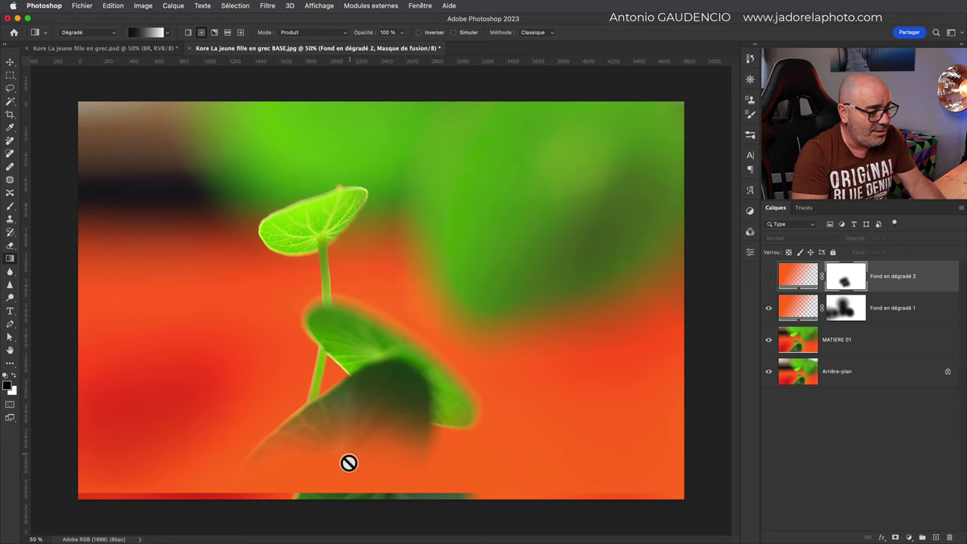
pyautogui.click(770, 307)
pyautogui.click(769, 307)
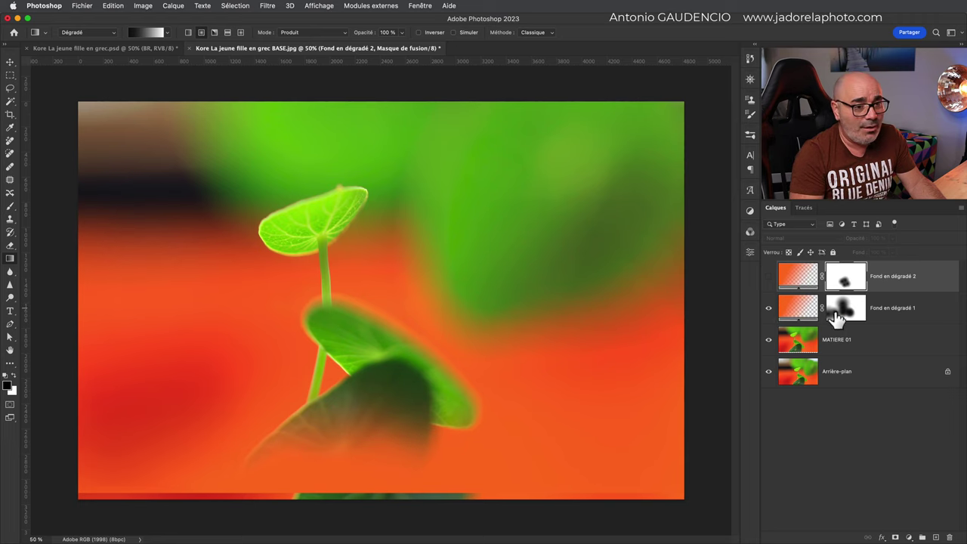
pyautogui.click(845, 321)
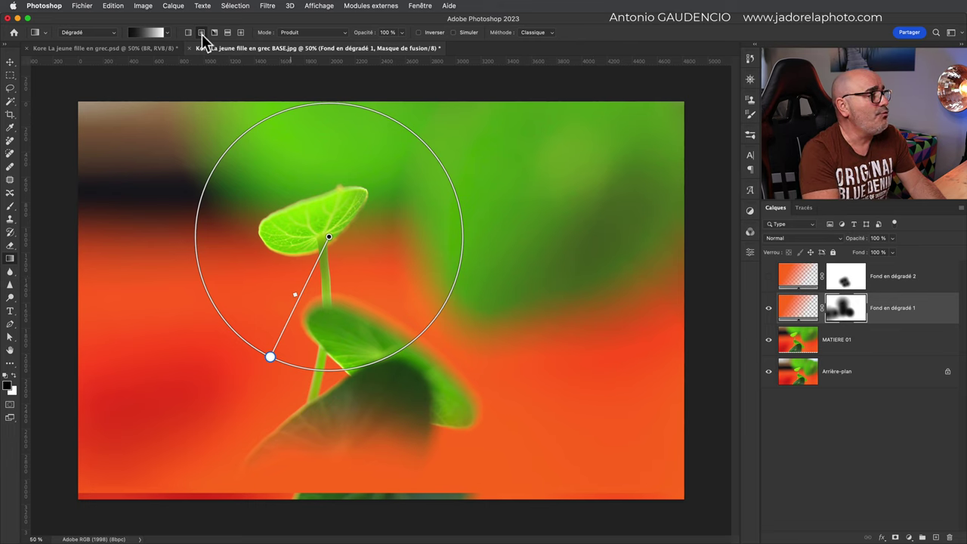
pyautogui.click(401, 32)
pyautogui.moveTo(421, 48); pyautogui.dragTo(418, 45)
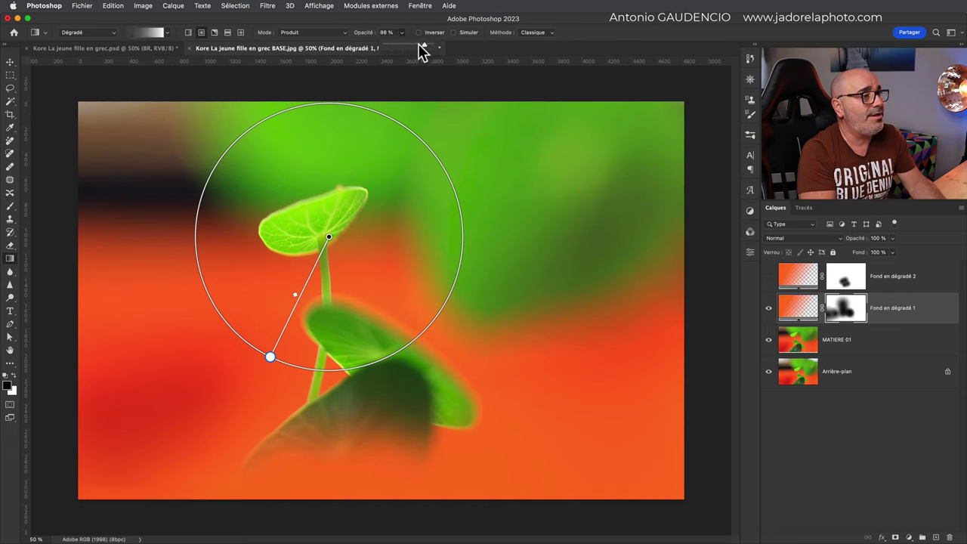
pyautogui.click(395, 34)
pyautogui.write('30')
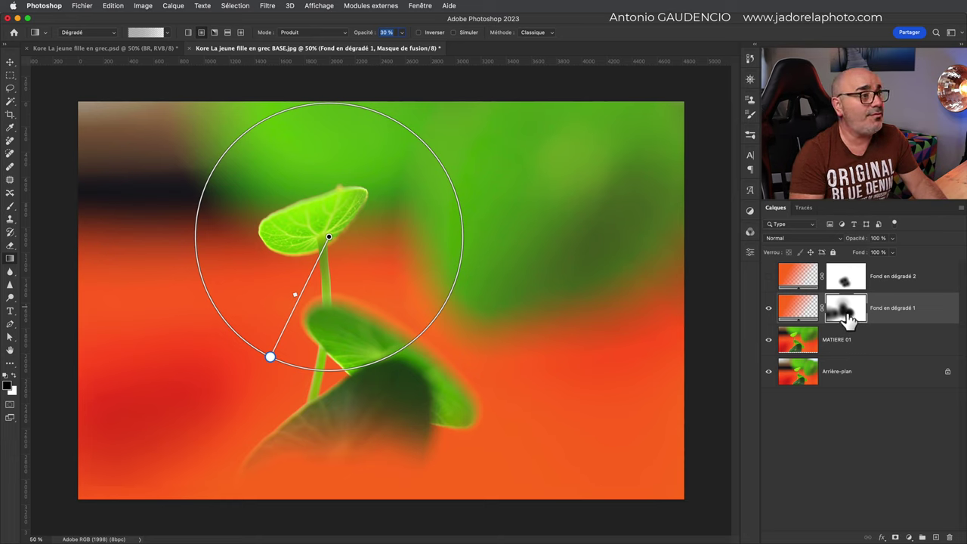
# Drag faint 30% radial shadows onto the lower leaf in Fond en dégradé 1's mask.
pyautogui.moveTo(361, 432); pyautogui.dragTo(333, 476)
pyautogui.moveTo(336, 435); pyautogui.dragTo(306, 470)
pyautogui.moveTo(360, 425); pyautogui.dragTo(382, 416)
pyautogui.moveTo(329, 461); pyautogui.dragTo(307, 471)
pyautogui.moveTo(349, 444); pyautogui.dragTo(324, 481)
pyautogui.moveTo(327, 445); pyautogui.dragTo(324, 470)
pyautogui.moveTo(355, 442); pyautogui.dragTo(333, 474)
# Place faint radial shadows on the leaf's left and right sides, then apply the gradient.
pyautogui.moveTo(302, 421); pyautogui.dragTo(265, 461)
pyautogui.moveTo(406, 423)
pyautogui.mouseDown()
pyautogui.moveTo(371, 473)
pyautogui.moveTo(412, 442)
pyautogui.moveTo(386, 469)
pyautogui.moveTo(378, 458)
pyautogui.mouseUp()
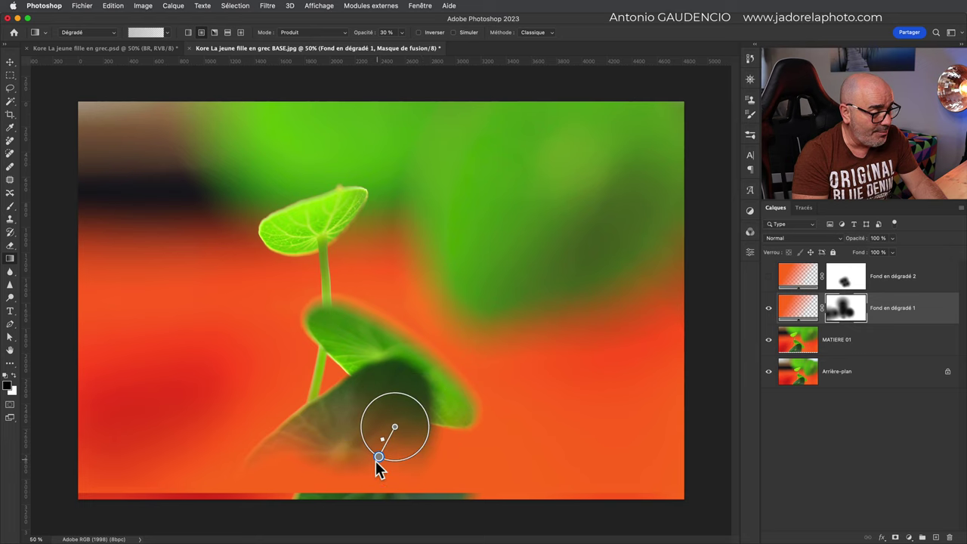
pyautogui.moveTo(426, 431); pyautogui.dragTo(409, 463)
pyautogui.moveTo(397, 426); pyautogui.dragTo(373, 465)
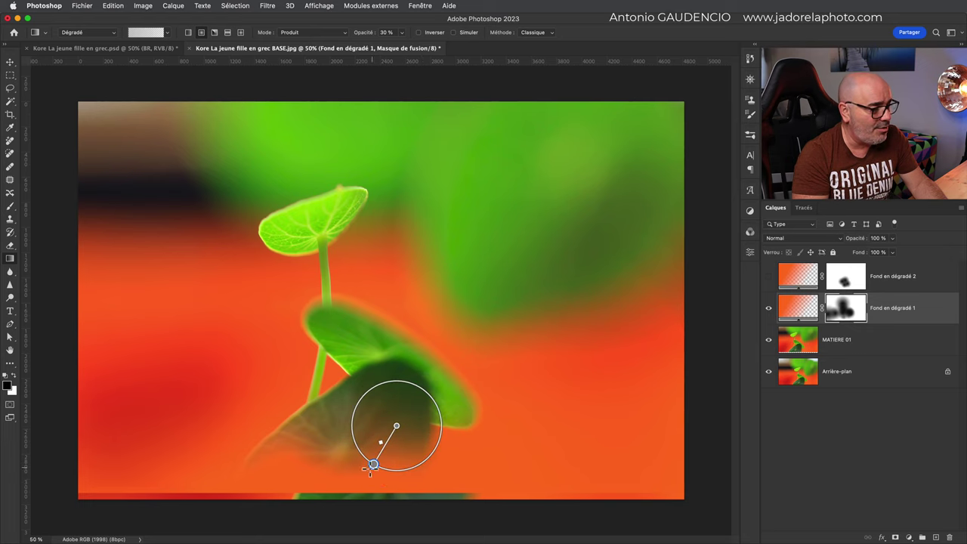
pyautogui.moveTo(284, 426); pyautogui.dragTo(252, 464)
pyautogui.moveTo(437, 427)
pyautogui.mouseDown()
pyautogui.moveTo(410, 466)
pyautogui.moveTo(426, 461)
pyautogui.moveTo(421, 469)
pyautogui.mouseUp()
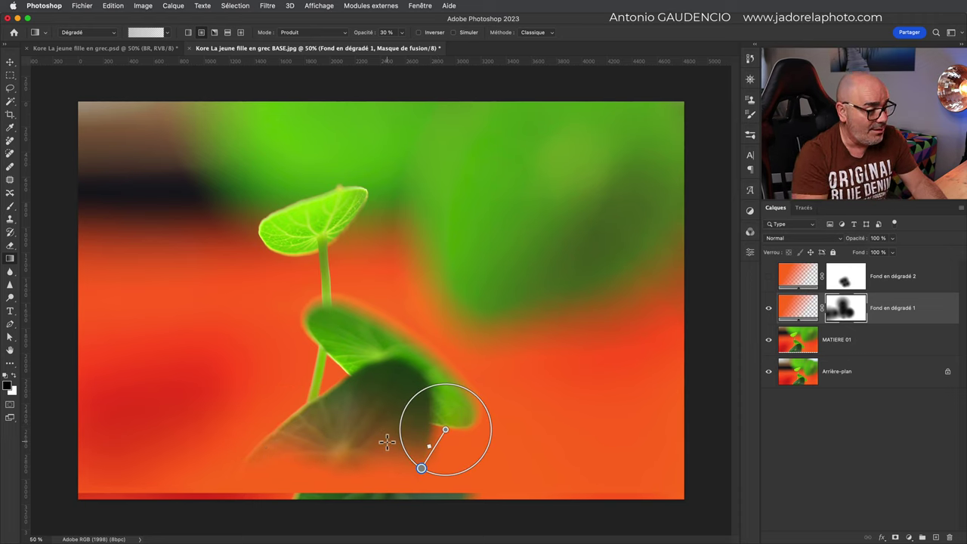
pyautogui.press('Return')
# Add one more faint leaf shadow and compare both orange gradient layers visible together.
pyautogui.moveTo(397, 434); pyautogui.dragTo(380, 477)
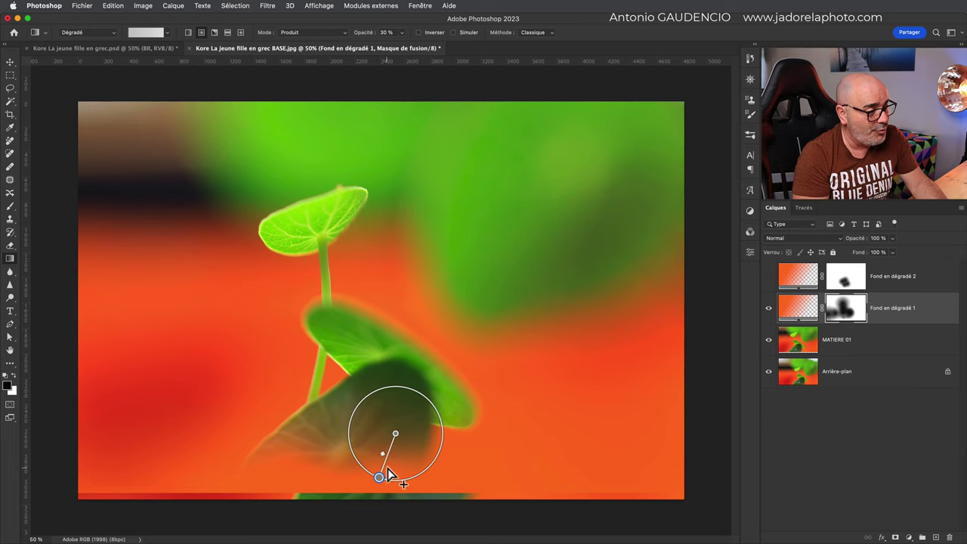
pyautogui.click(769, 277)
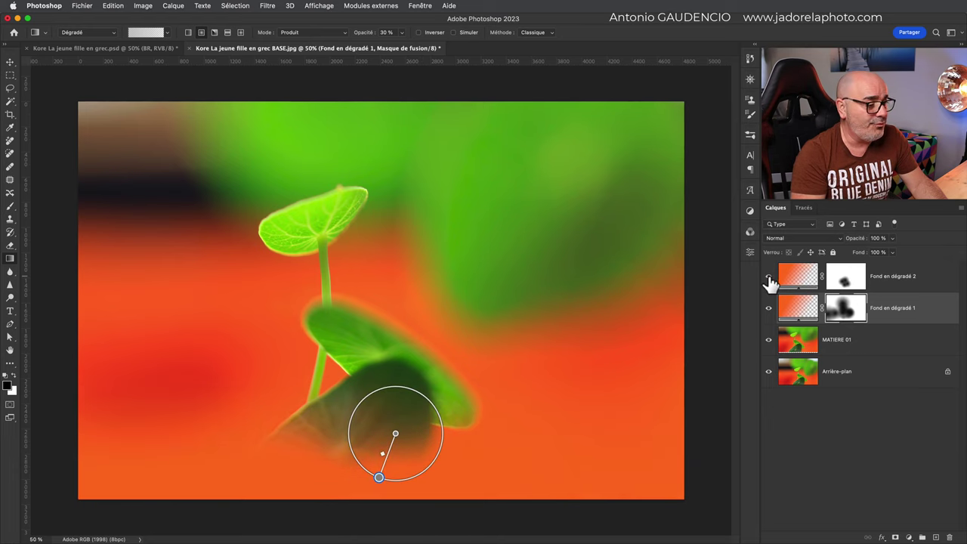
pyautogui.click(769, 308)
pyautogui.click(769, 309)
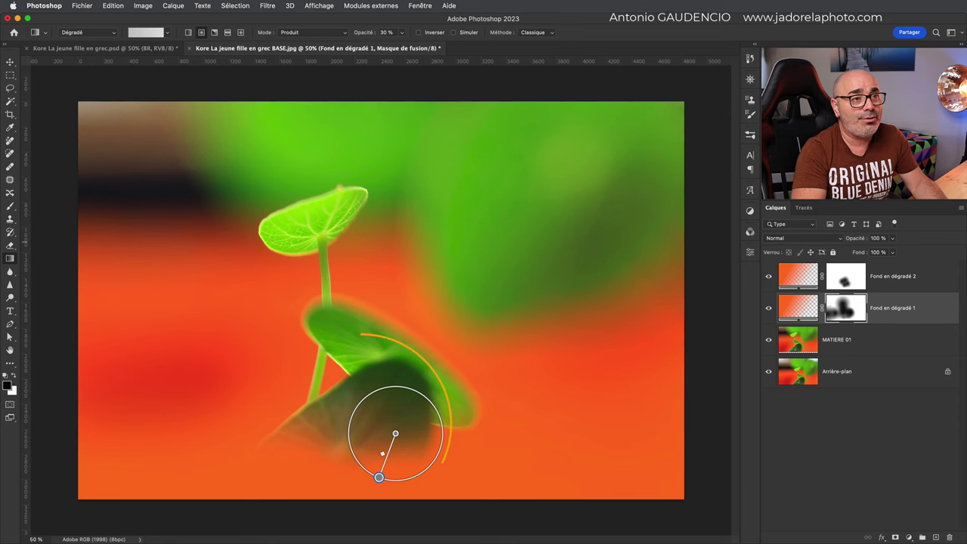
pyautogui.click(751, 59)
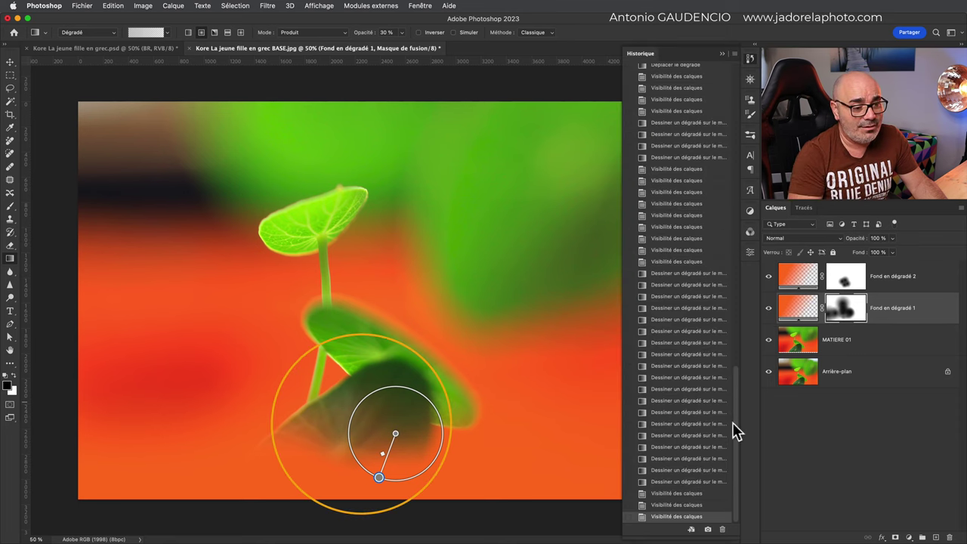
pyautogui.click(710, 280)
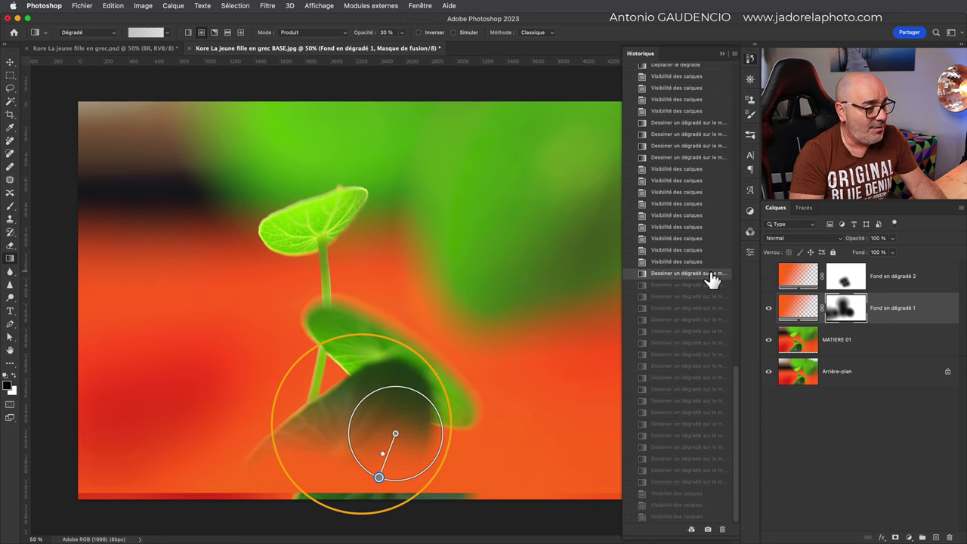
pyautogui.click(701, 518)
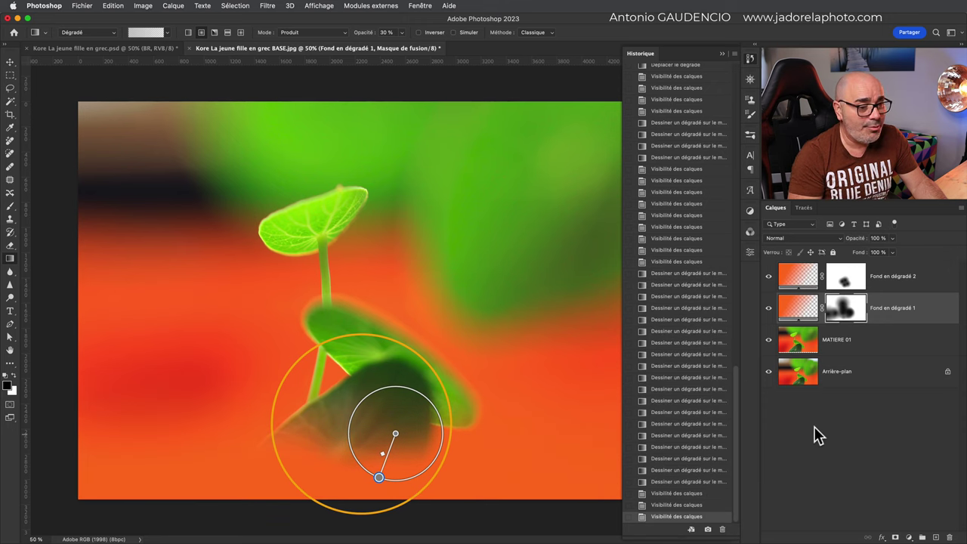
pyautogui.click(819, 436)
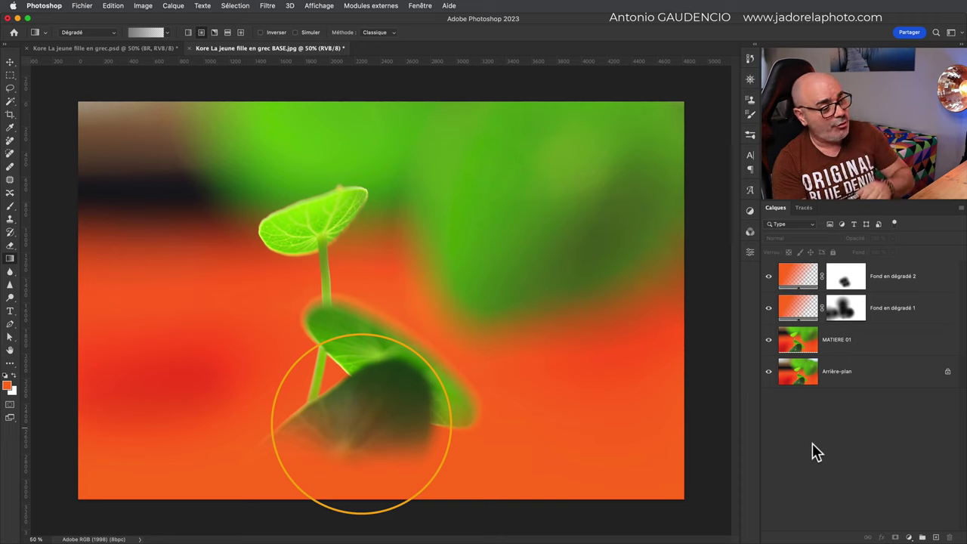
pyautogui.click(768, 277)
pyautogui.click(768, 277)
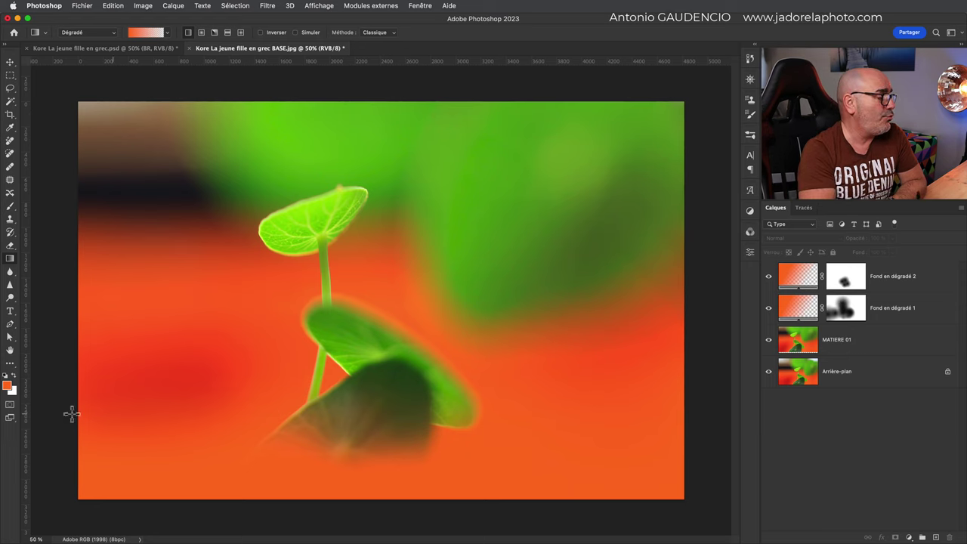
# Draw an orange foreground-to-transparent radial glow over the lower leaf, then compare against the background.
pyautogui.click(154, 36)
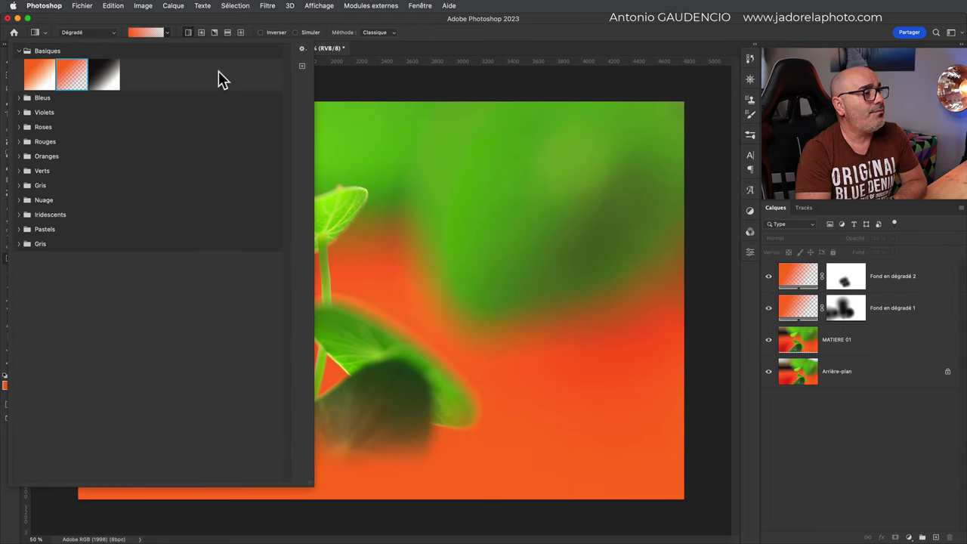
pyautogui.click(201, 32)
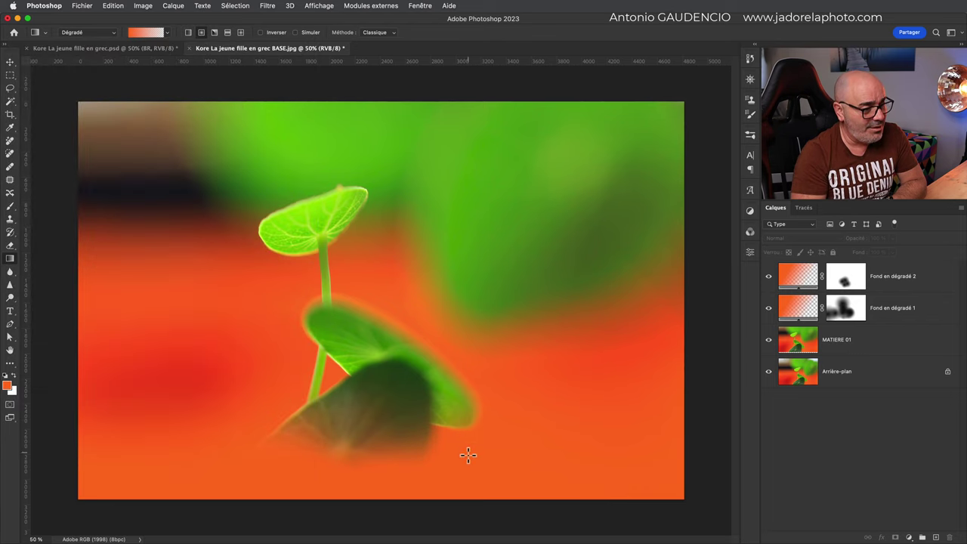
pyautogui.moveTo(453, 439); pyautogui.dragTo(405, 387)
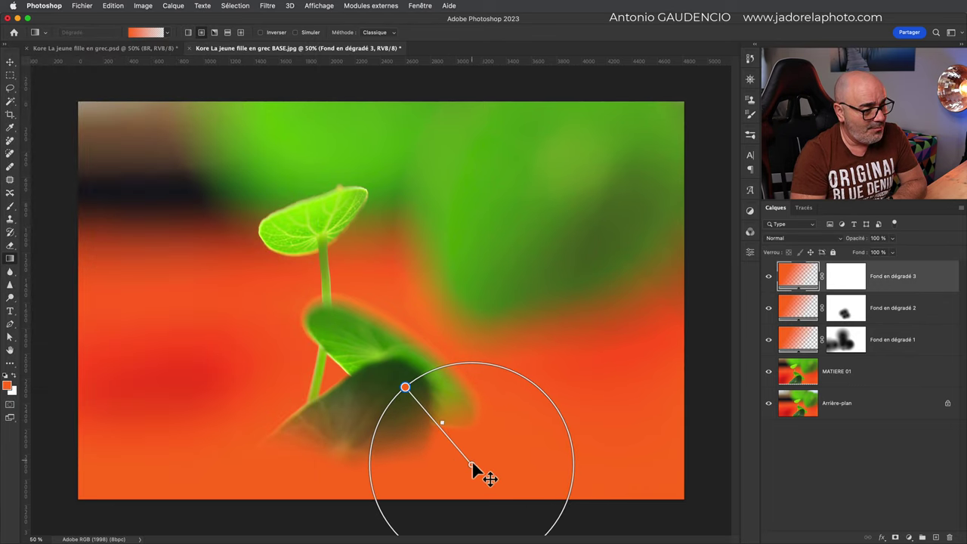
pyautogui.moveTo(472, 463); pyautogui.dragTo(474, 449)
pyautogui.moveTo(408, 375); pyautogui.dragTo(371, 335)
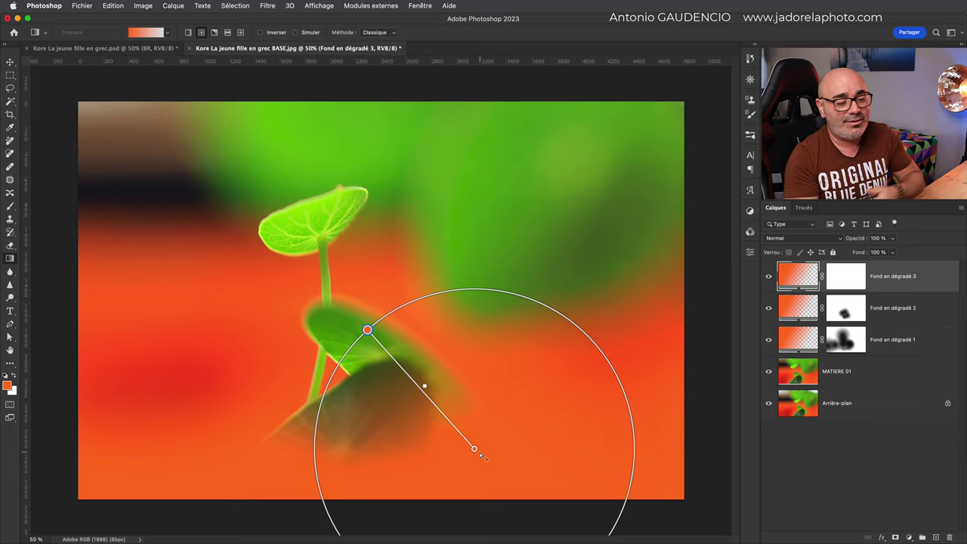
pyautogui.moveTo(475, 452)
pyautogui.mouseDown()
pyautogui.moveTo(529, 449)
pyautogui.moveTo(495, 471)
pyautogui.moveTo(425, 396)
pyautogui.moveTo(486, 468)
pyautogui.moveTo(402, 384)
pyautogui.moveTo(458, 447)
pyautogui.moveTo(487, 460)
pyautogui.moveTo(488, 474)
pyautogui.mouseUp()
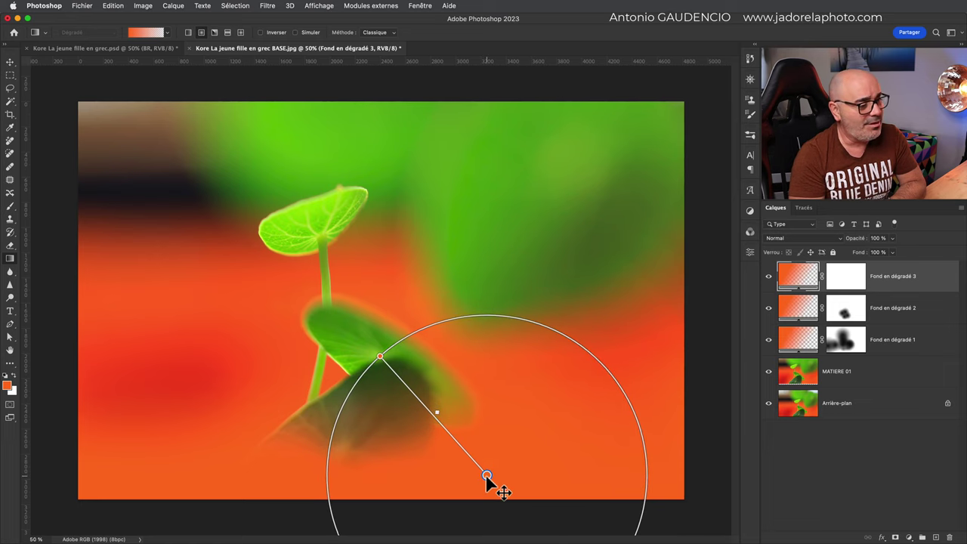
pyautogui.click(835, 468)
pyautogui.keyDown('alt'); pyautogui.click(768, 402); pyautogui.keyUp('alt')
pyautogui.keyDown('alt'); pyautogui.click(769, 404); pyautogui.keyUp('alt')
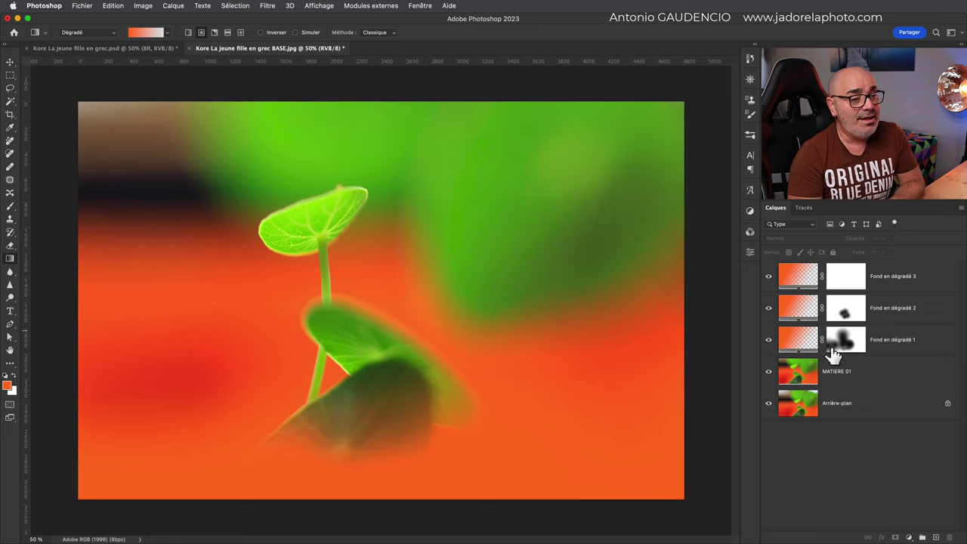
# Set the foreground colour to yellow #f3cf00.
pyautogui.click(7, 387)
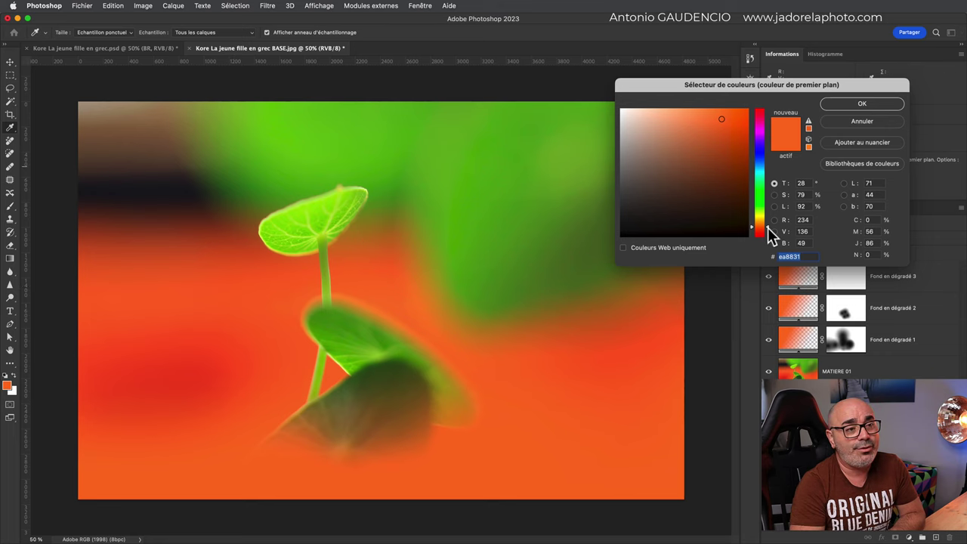
pyautogui.moveTo(769, 223); pyautogui.dragTo(769, 220)
pyautogui.moveTo(733, 141)
pyautogui.mouseDown()
pyautogui.moveTo(742, 116)
pyautogui.moveTo(718, 119)
pyautogui.mouseUp()
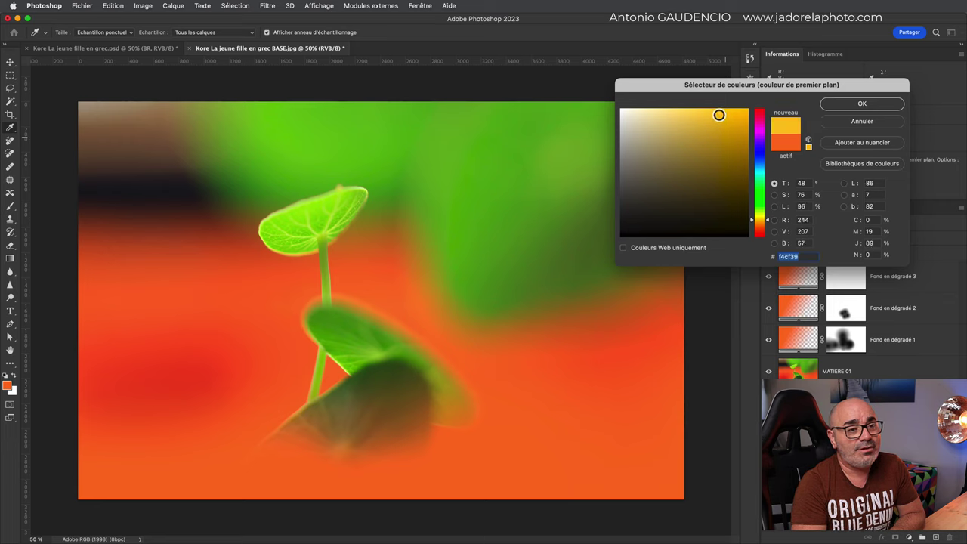
pyautogui.moveTo(719, 115); pyautogui.dragTo(715, 114)
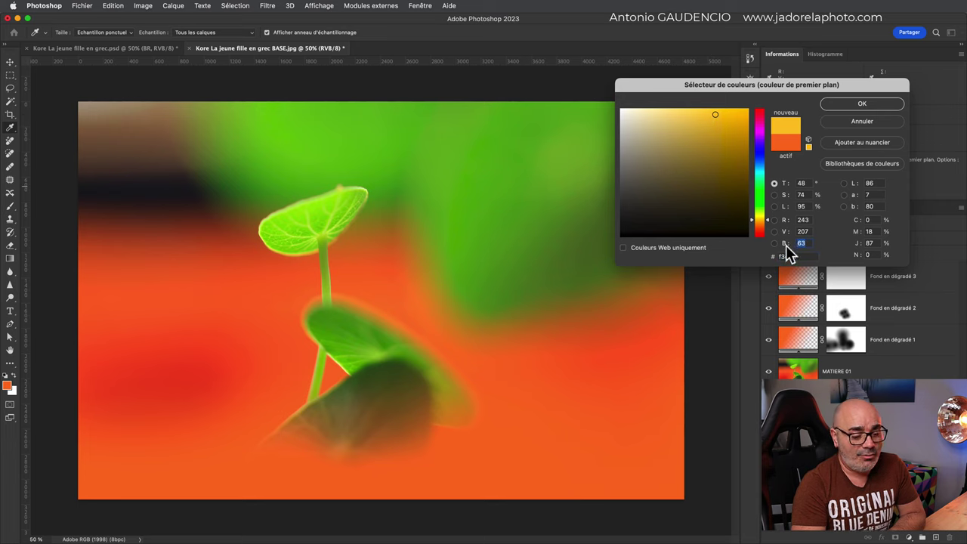
pyautogui.write('0')
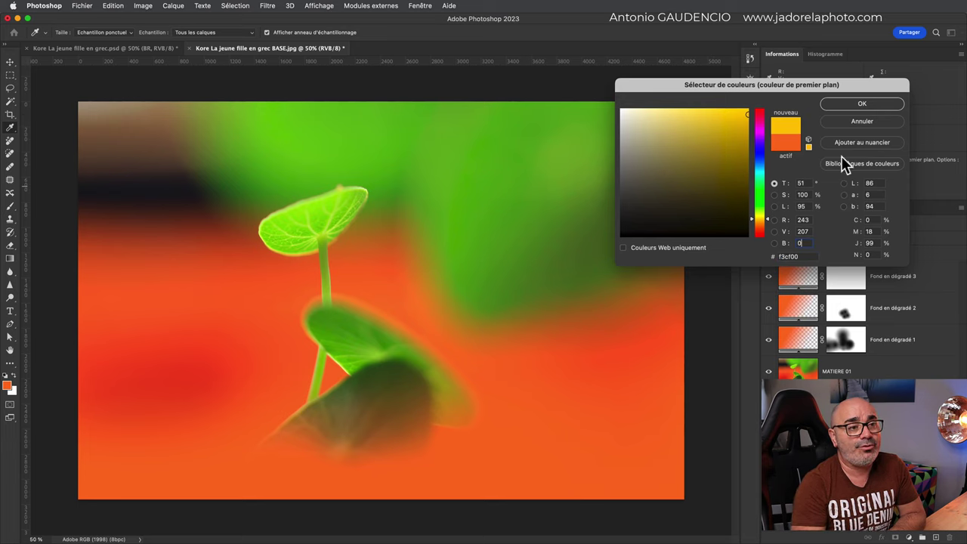
pyautogui.click(858, 106)
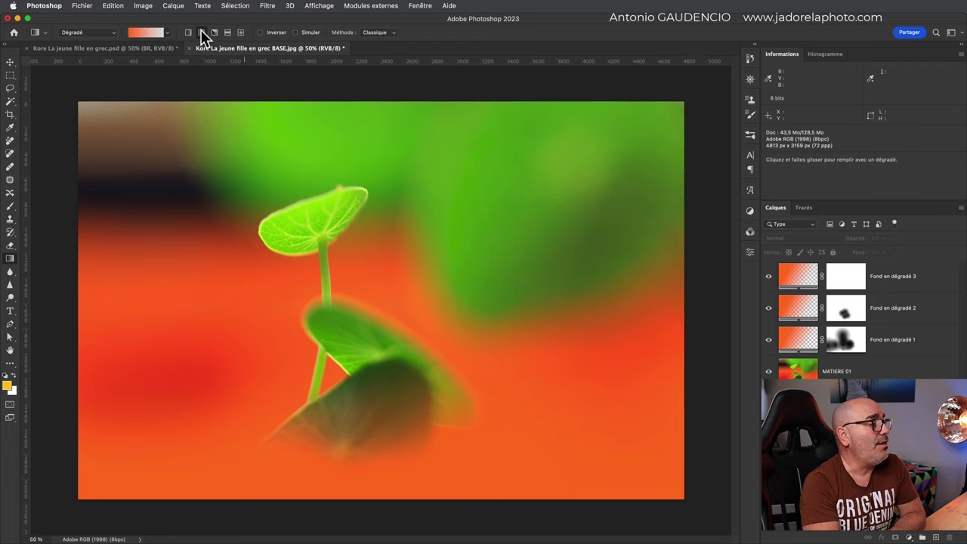
# Load the yellow-to-transparent preset as a radial gradient.
pyautogui.click(146, 32)
pyautogui.click(72, 77)
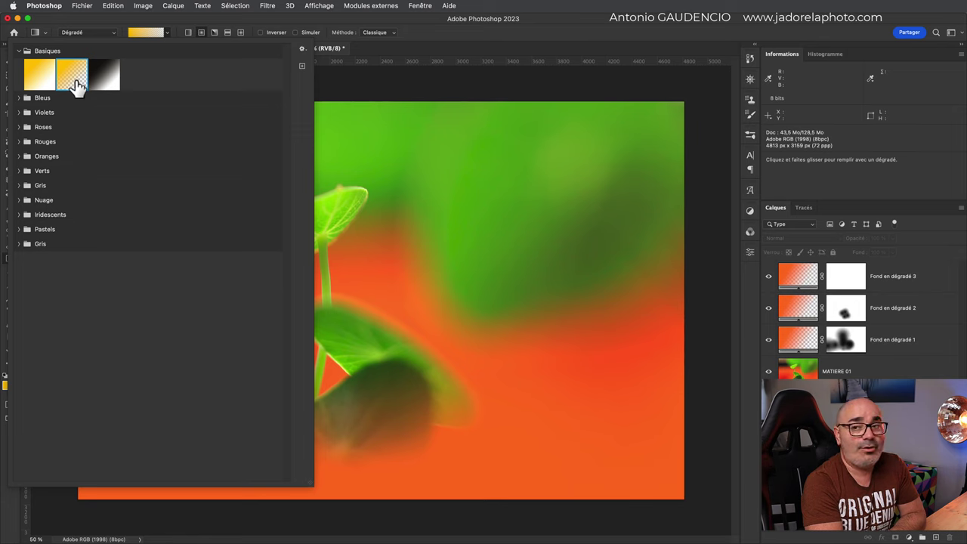
pyautogui.click(201, 33)
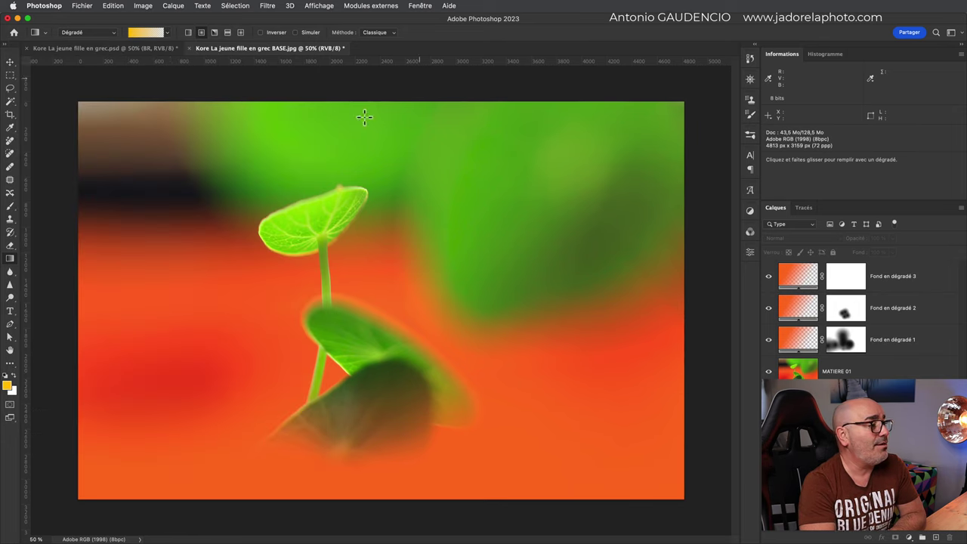
# Drag a yellow radial glow from the photo's top-left corner.
pyautogui.moveTo(140, 148)
pyautogui.mouseDown()
pyautogui.moveTo(217, 231)
pyautogui.moveTo(358, 332)
pyautogui.mouseUp()
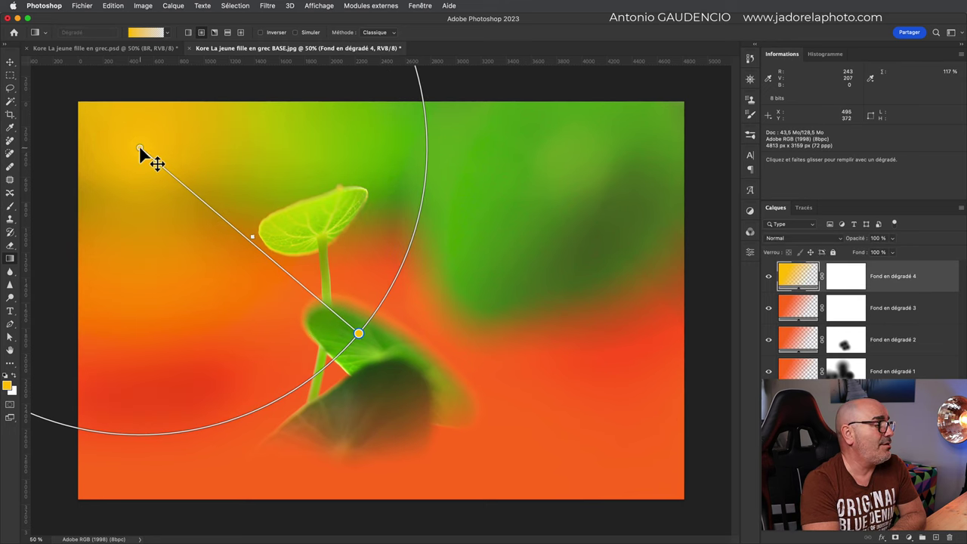
pyautogui.moveTo(139, 146); pyautogui.dragTo(152, 156)
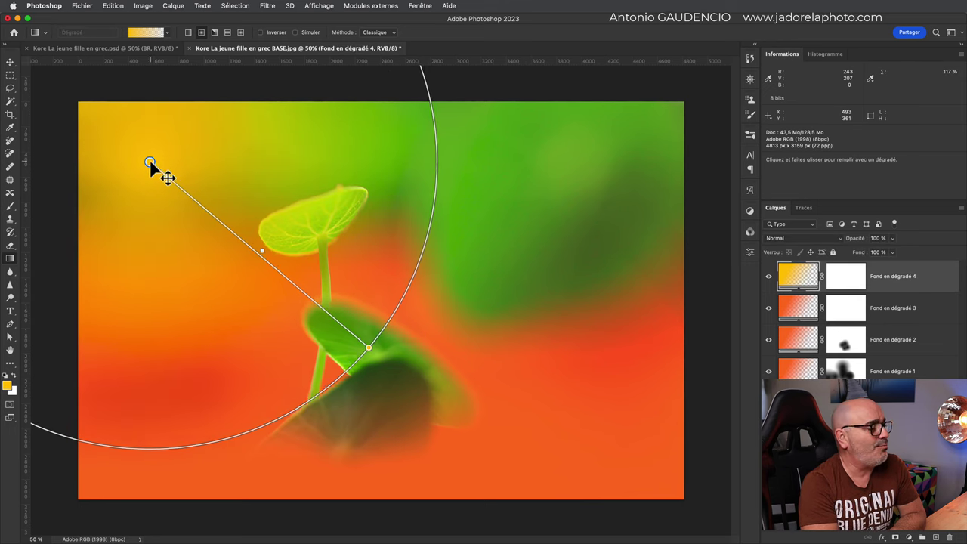
pyautogui.moveTo(150, 159)
pyautogui.mouseDown()
pyautogui.moveTo(168, 179)
pyautogui.moveTo(152, 161)
pyautogui.mouseUp()
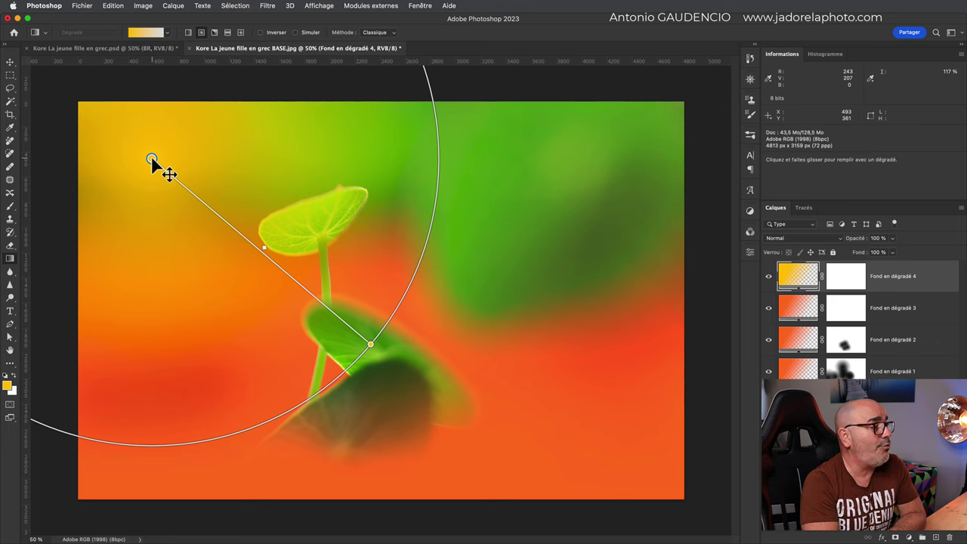
# Change the glow's start colour stop to a pale cream, about #fbf1c9.
pyautogui.doubleClick(152, 159)
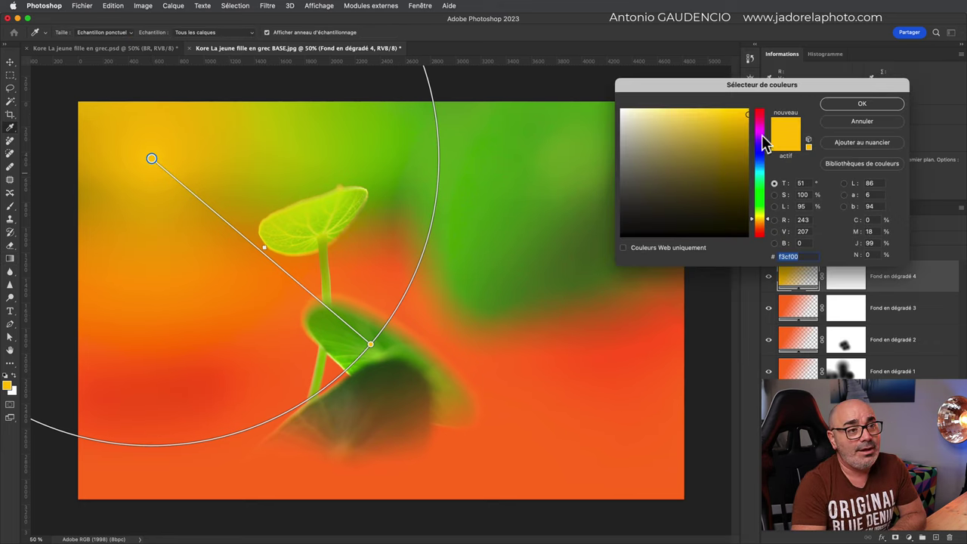
pyautogui.moveTo(747, 116); pyautogui.dragTo(684, 124)
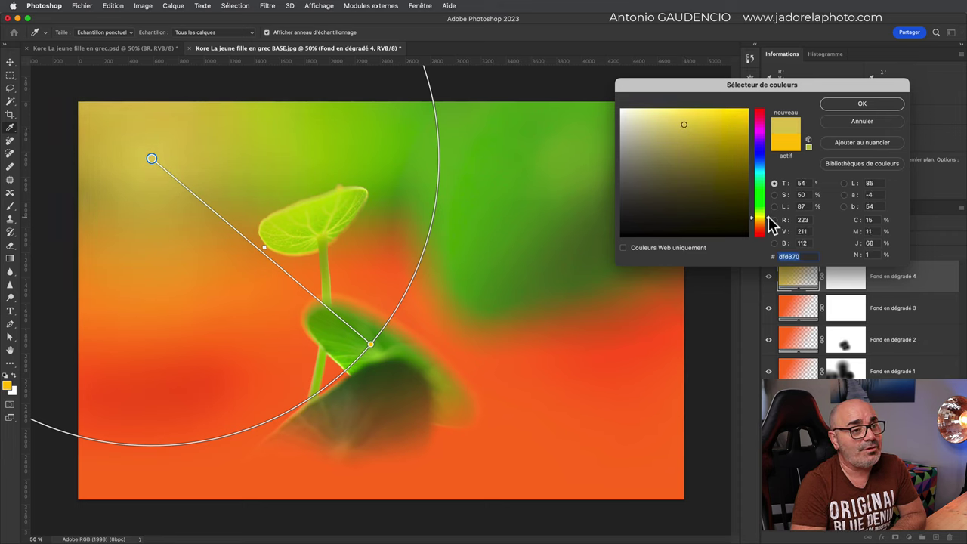
pyautogui.click(685, 126)
pyautogui.moveTo(684, 126); pyautogui.dragTo(679, 118)
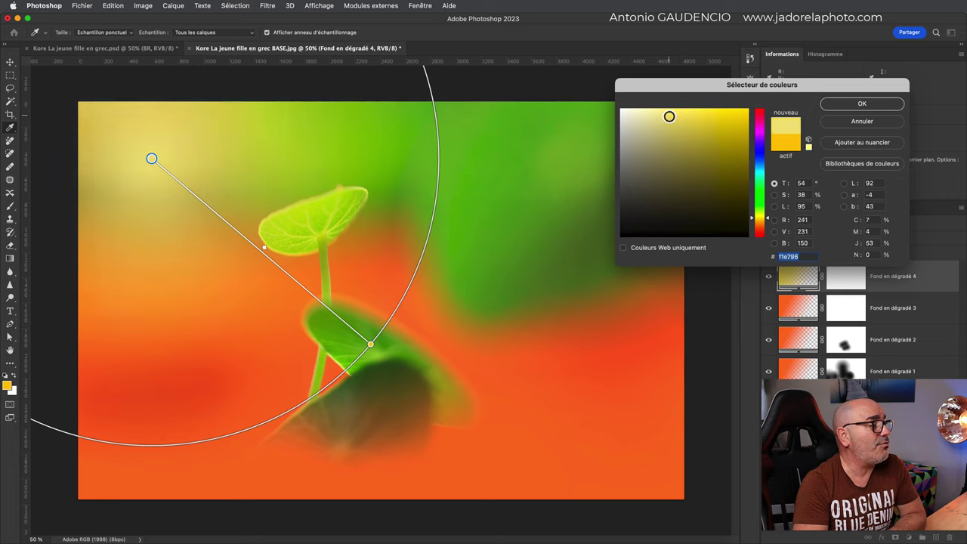
pyautogui.moveTo(671, 114); pyautogui.dragTo(667, 108)
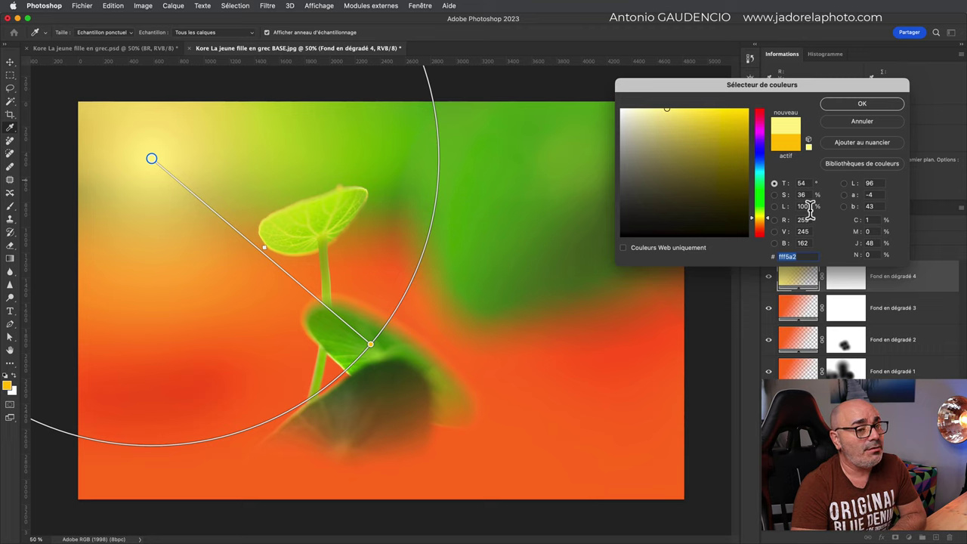
pyautogui.click(775, 207)
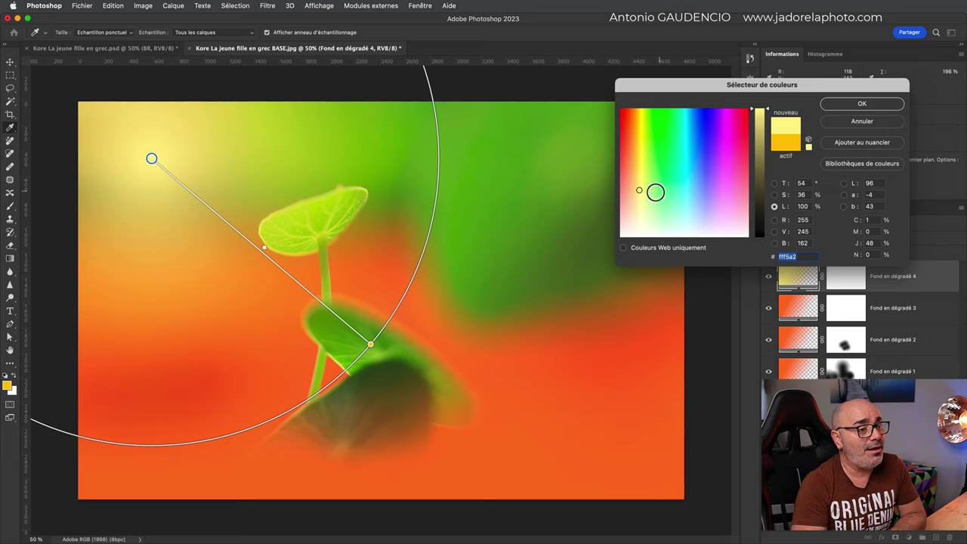
pyautogui.moveTo(639, 200); pyautogui.dragTo(638, 207)
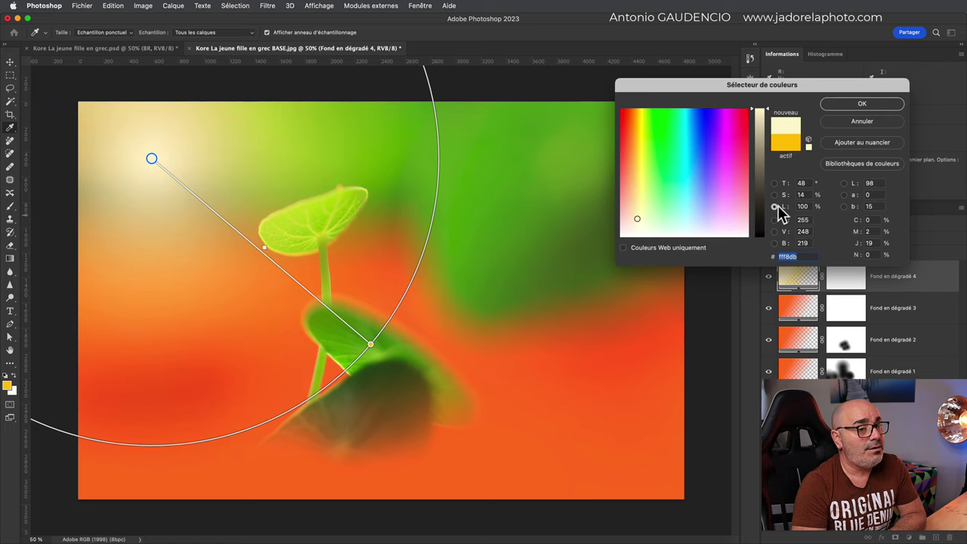
pyautogui.click(774, 195)
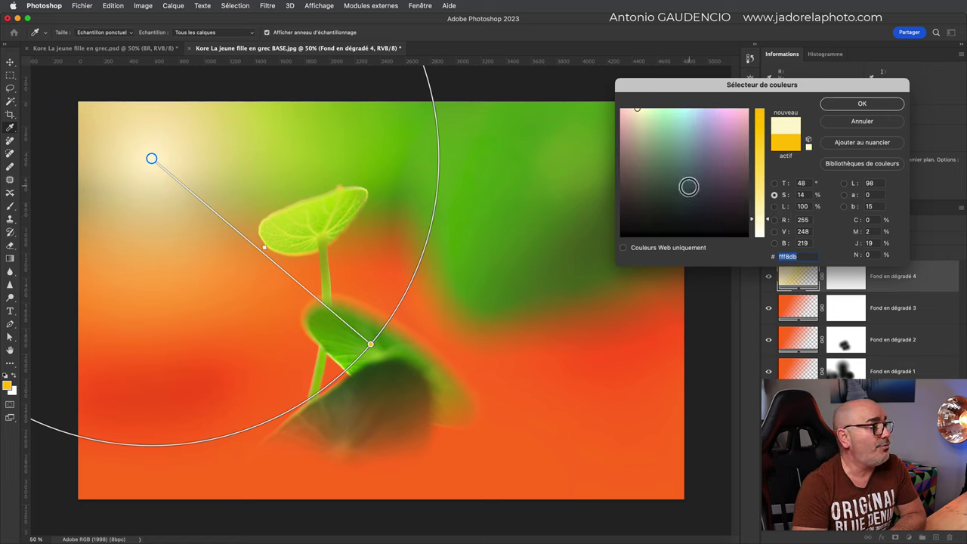
pyautogui.click(775, 183)
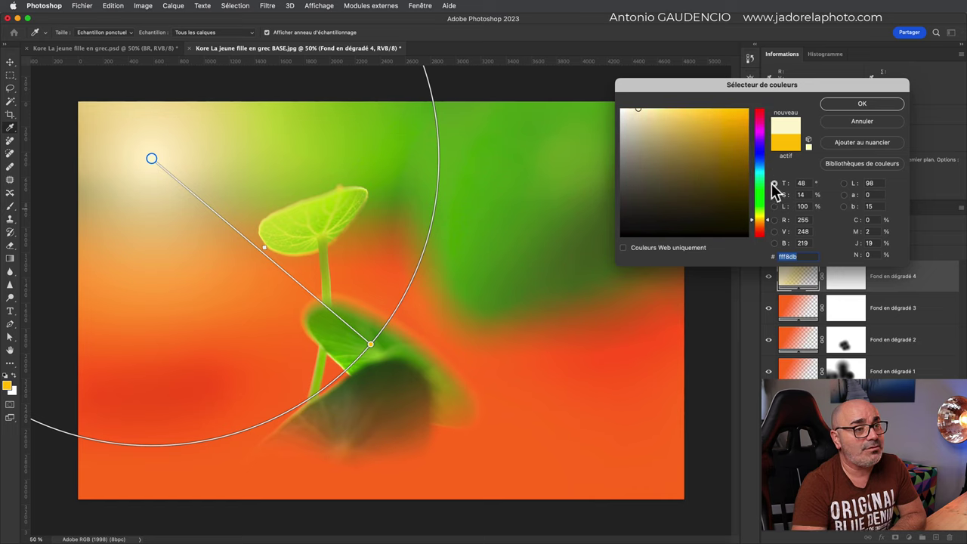
pyautogui.click(646, 111)
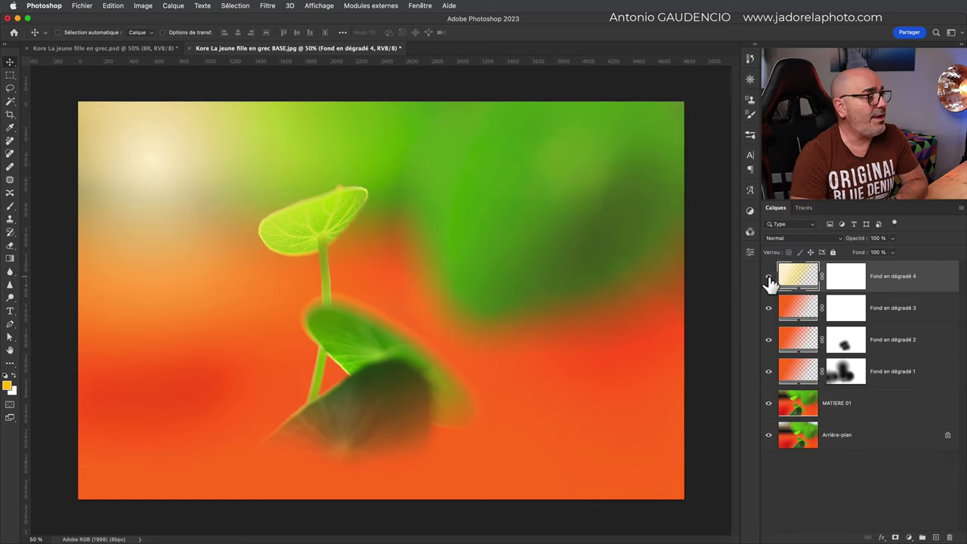
# Compare the yellow glow, then use Select > Subject on MATIERE 01 to select the plant.
pyautogui.click(769, 277)
pyautogui.click(769, 278)
pyautogui.click(769, 278)
pyautogui.click(769, 278)
pyautogui.click(769, 277)
pyautogui.click(769, 277)
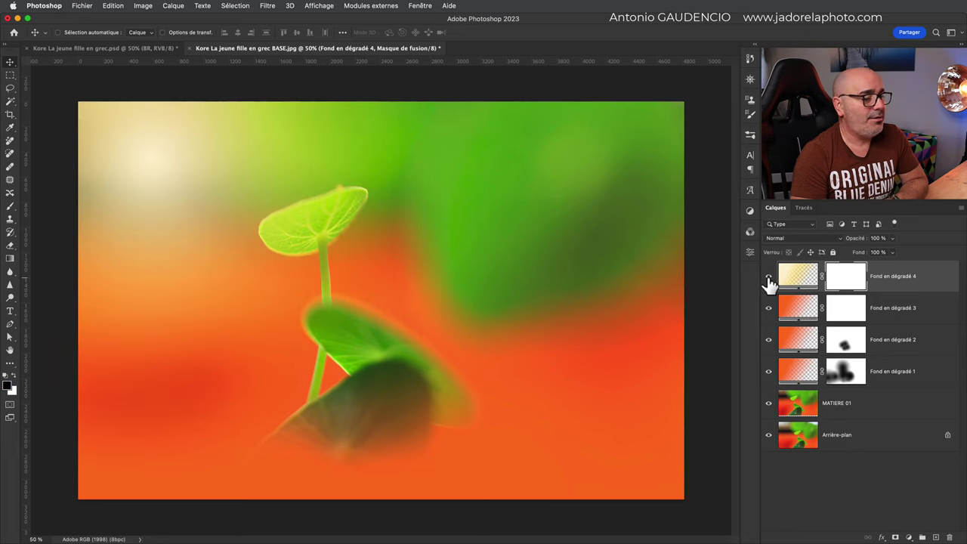
pyautogui.click(788, 408)
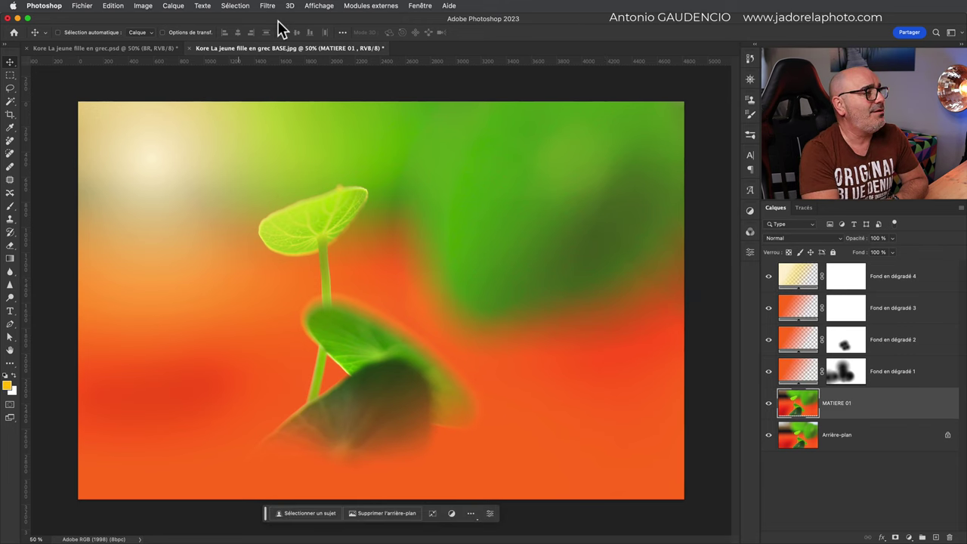
pyautogui.click(243, 8)
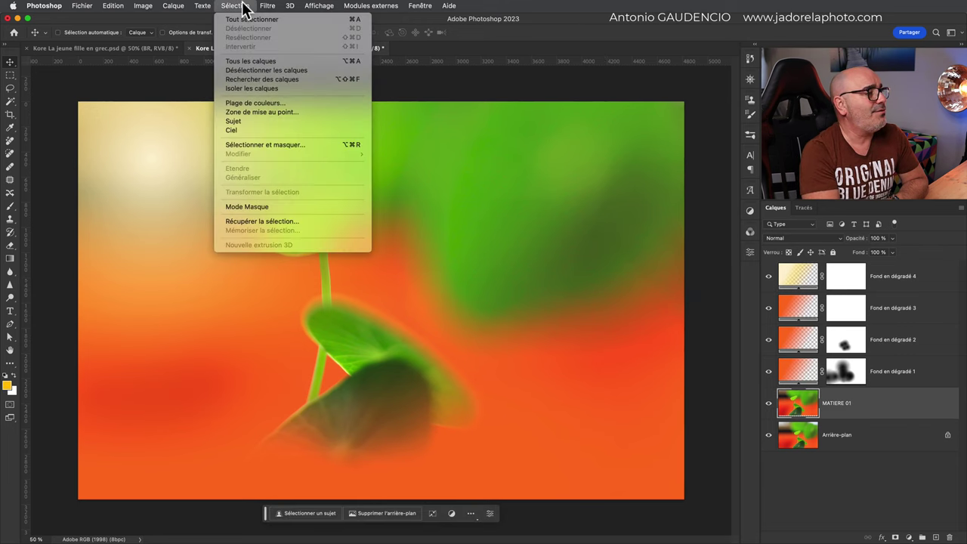
pyautogui.click(255, 121)
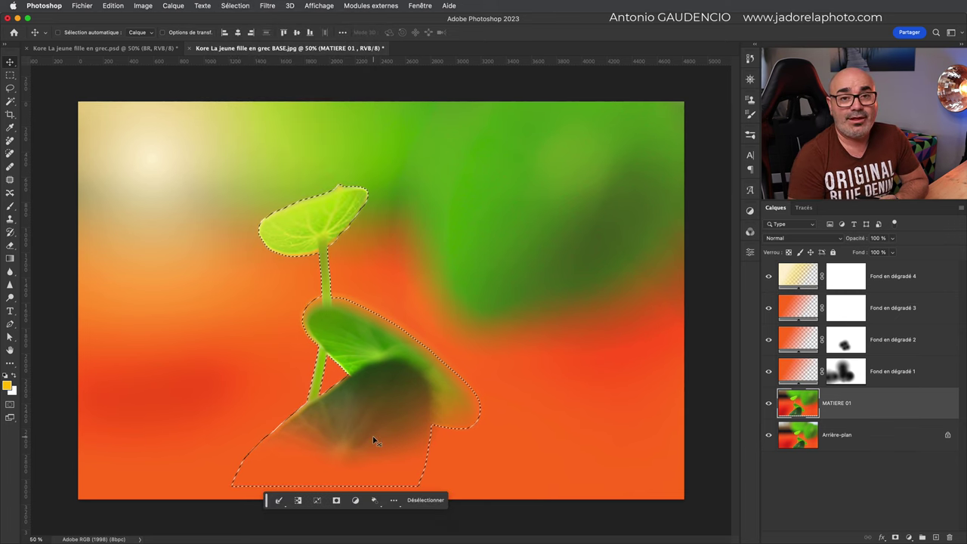
# Fill the plant selection black in Fond en dégradé 4's mask, deselect, and compare.
pyautogui.click(845, 280)
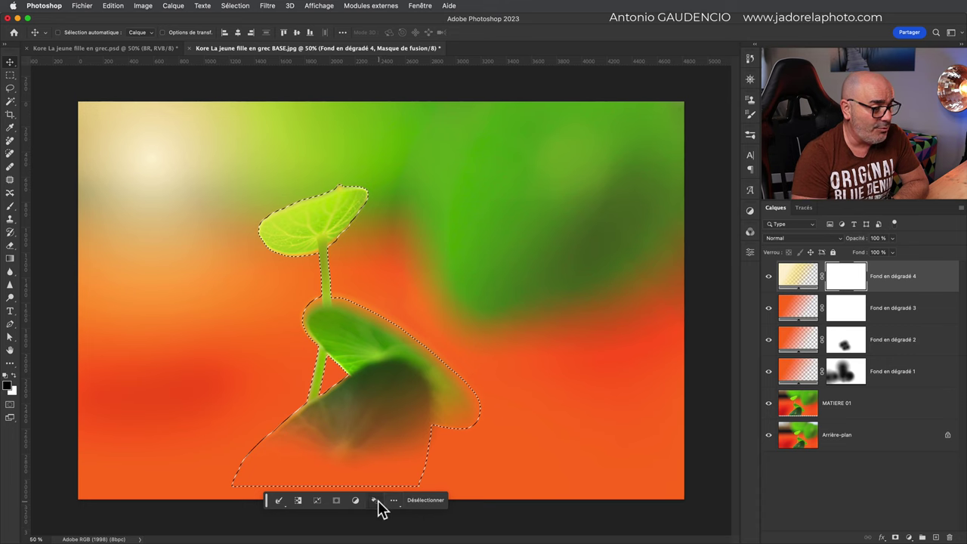
pyautogui.click(376, 502)
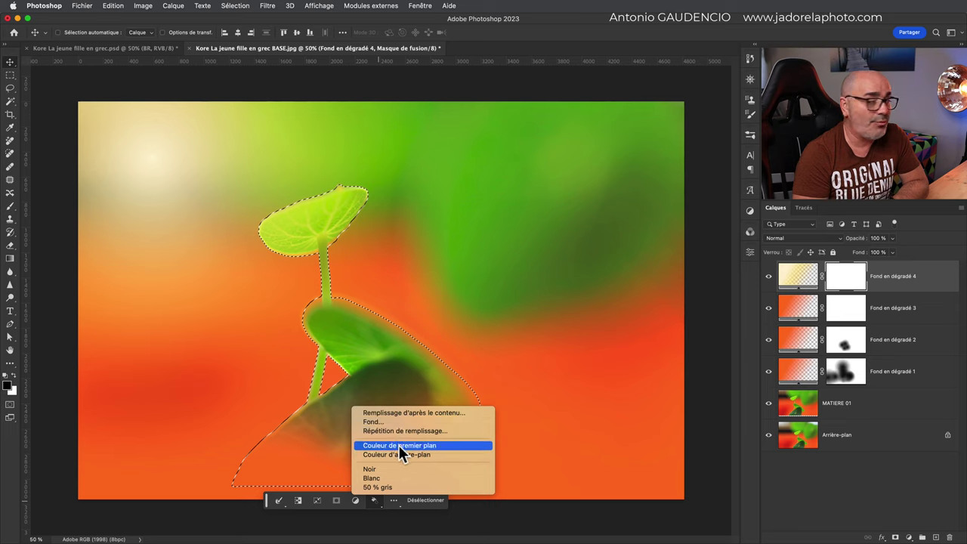
pyautogui.click(398, 445)
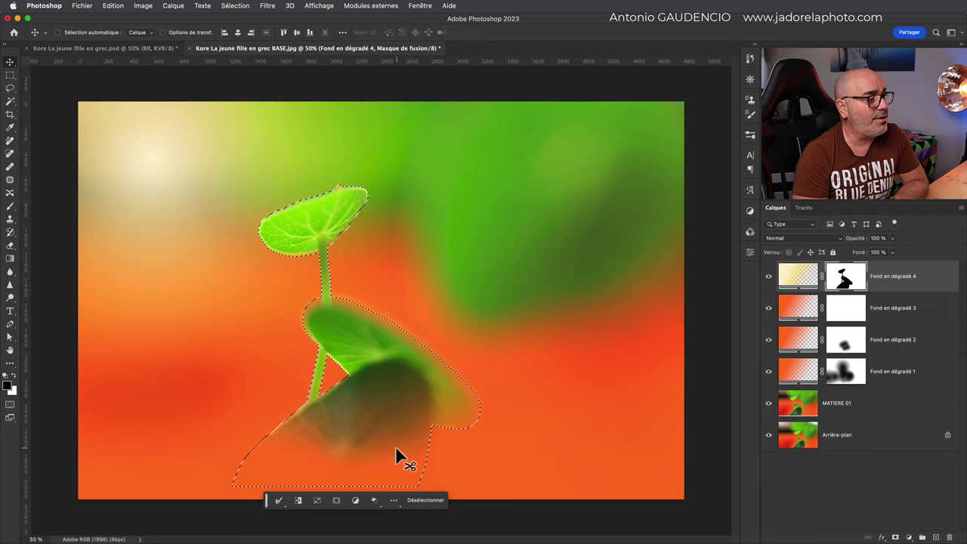
pyautogui.keyDown('alt'); pyautogui.click(851, 279); pyautogui.keyUp('alt')
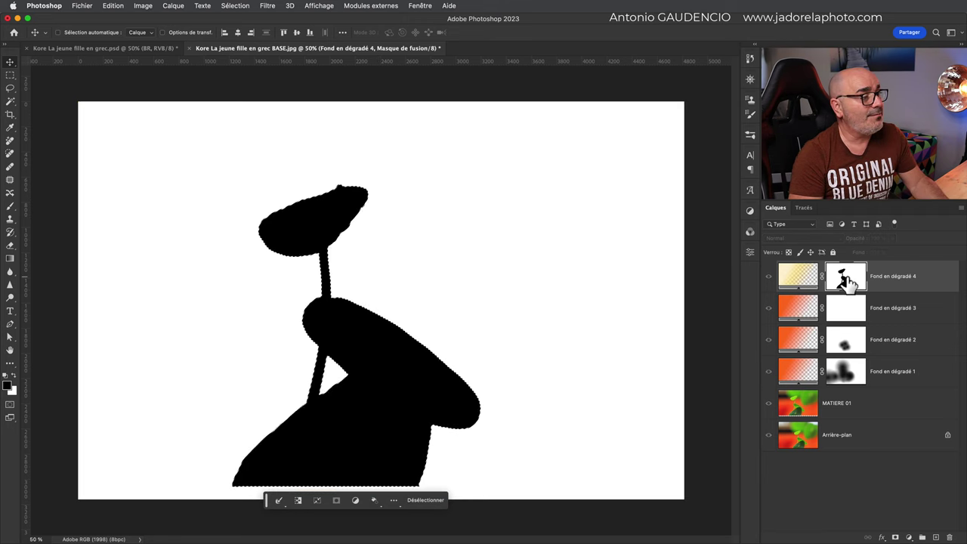
pyautogui.keyDown('alt'); pyautogui.click(849, 279); pyautogui.keyUp('alt')
pyautogui.hotkey('ctrl', 'd')
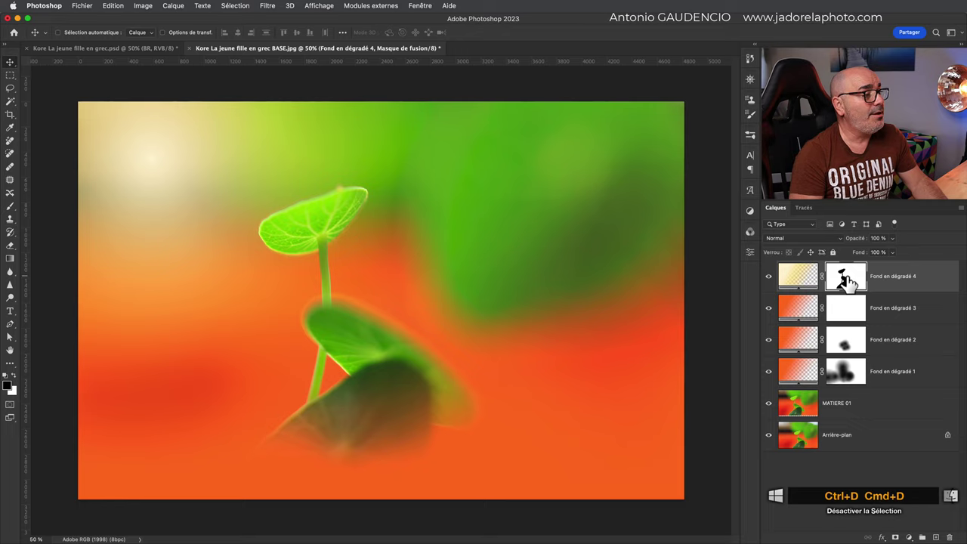
pyautogui.scroll(2, 330, 244)
pyautogui.scroll(1, 287, 211)
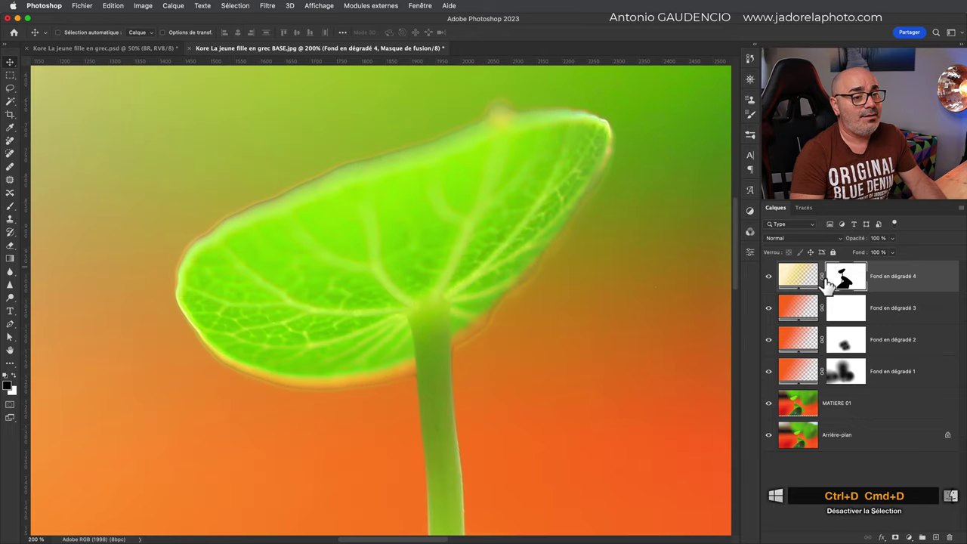
pyautogui.click(770, 277)
pyautogui.click(770, 276)
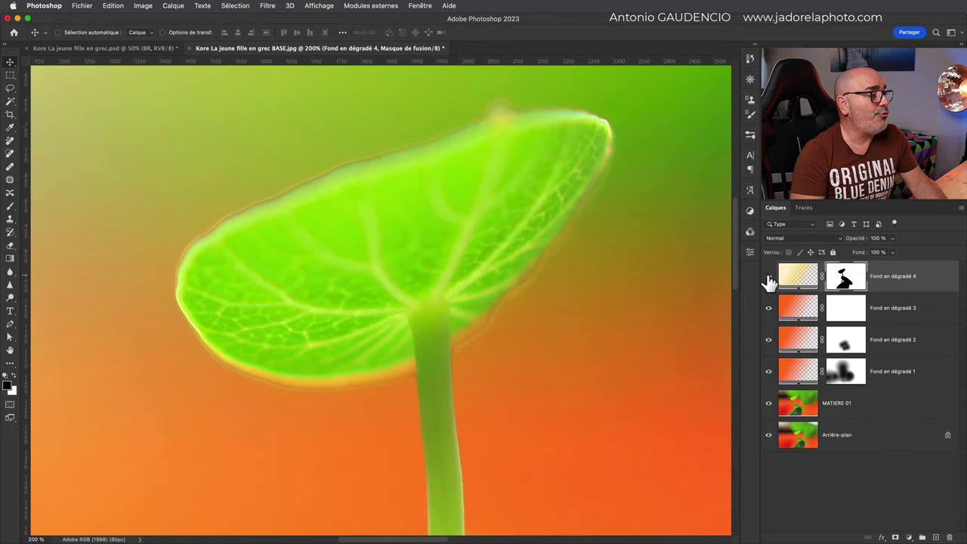
# Set Fond en dégradé 4's mask Contour progressif to 4.1 px, toggling the mask to compare.
pyautogui.doubleClick(845, 281)
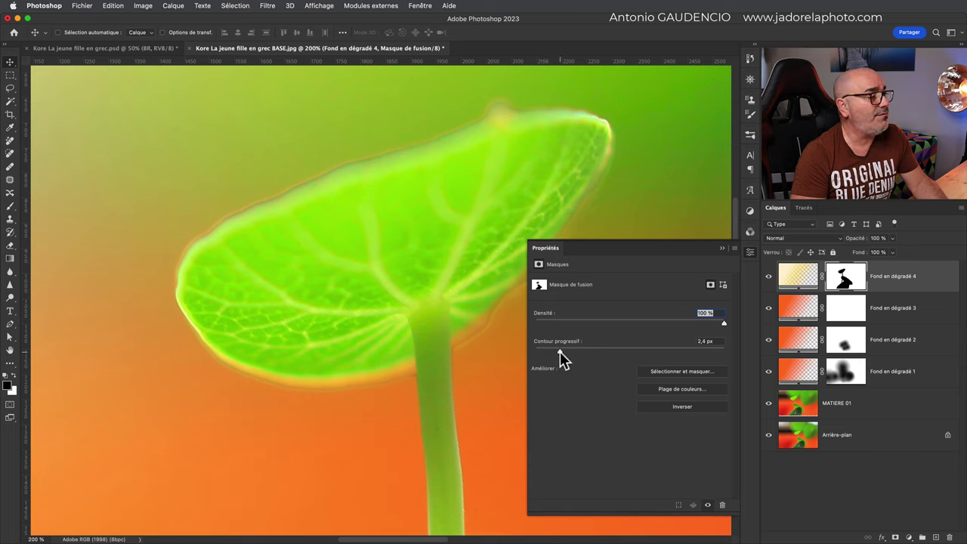
pyautogui.moveTo(574, 351); pyautogui.dragTo(579, 350)
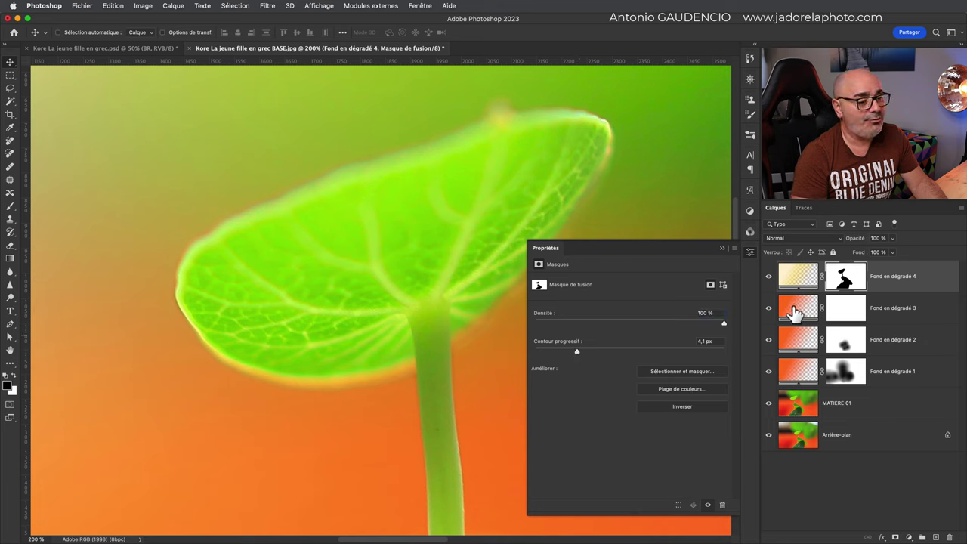
pyautogui.click(708, 506)
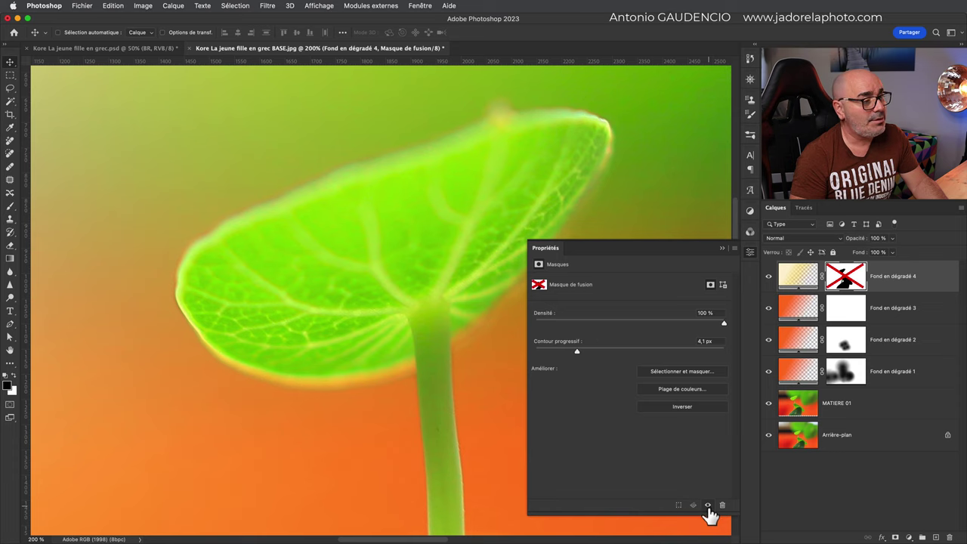
pyautogui.click(709, 506)
pyautogui.click(708, 506)
pyautogui.click(708, 506)
pyautogui.click(708, 506)
pyautogui.click(708, 505)
pyautogui.click(708, 506)
pyautogui.click(708, 506)
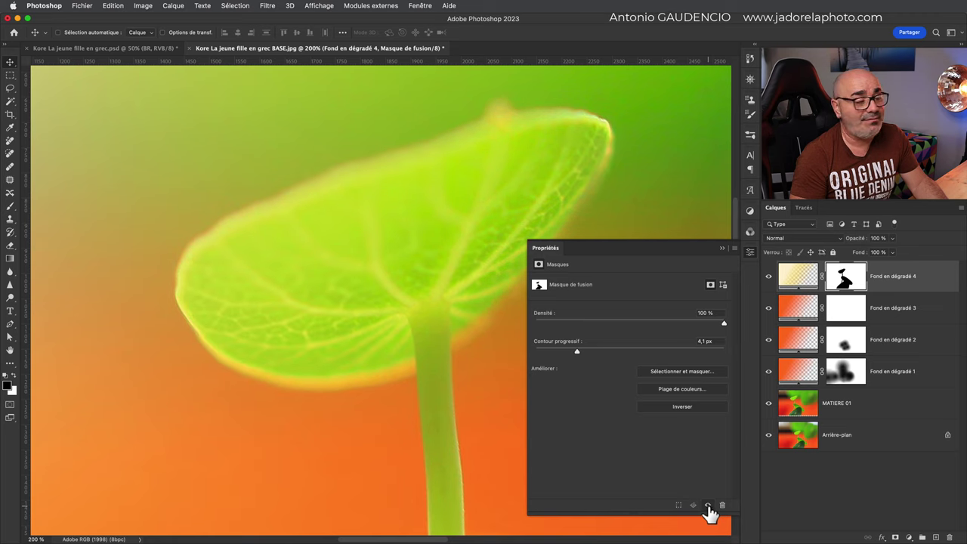
pyautogui.click(708, 506)
pyautogui.click(708, 505)
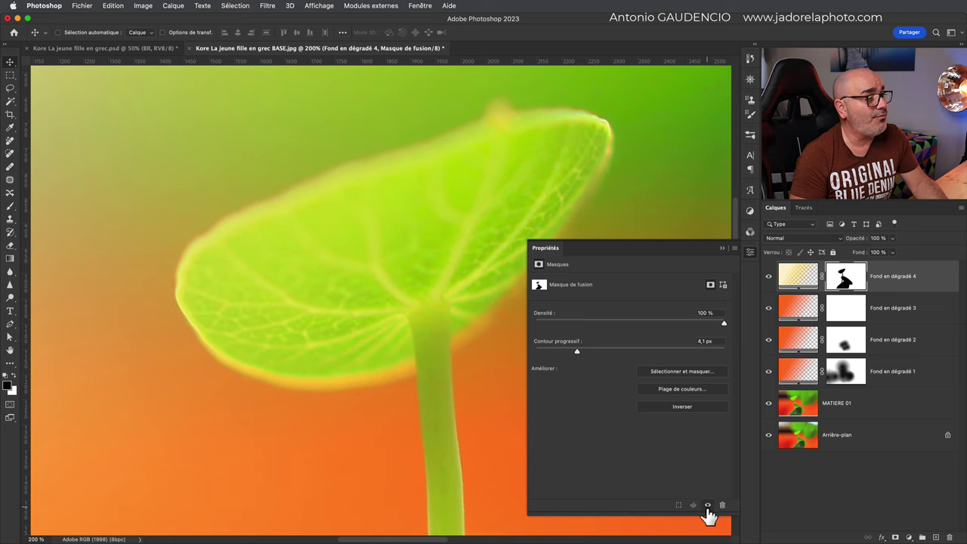
pyautogui.click(708, 505)
pyautogui.click(708, 506)
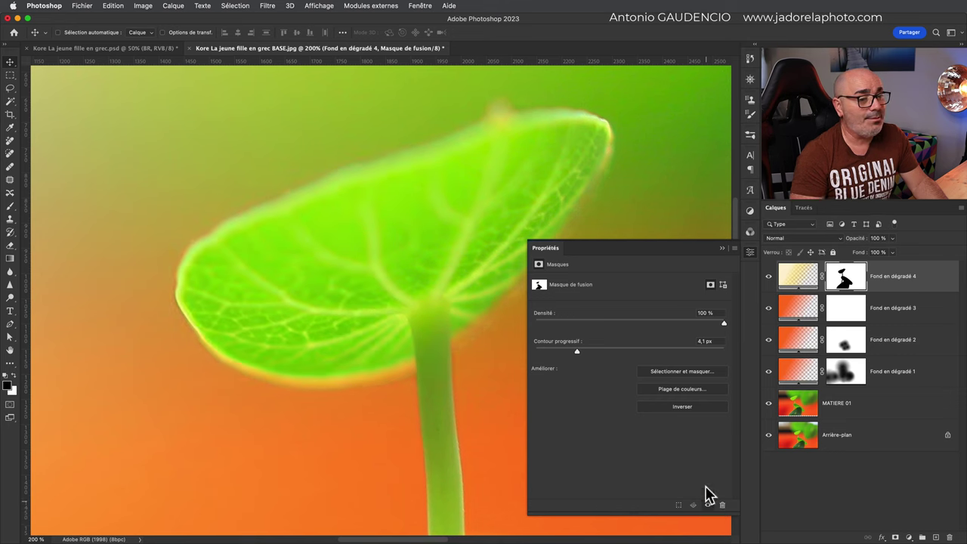
pyautogui.click(789, 280)
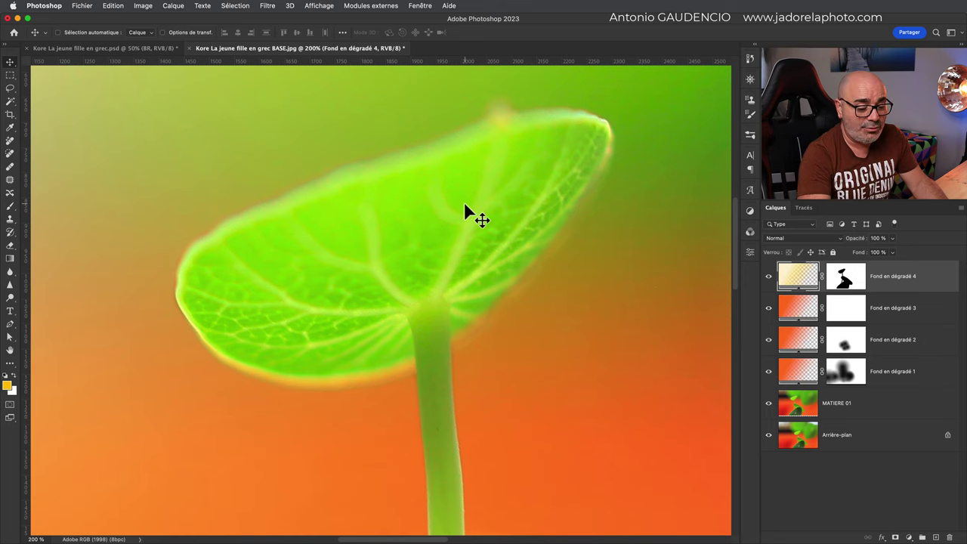
pyautogui.press('super+minus')
pyautogui.press('super+minus')
pyautogui.press('super+minus')
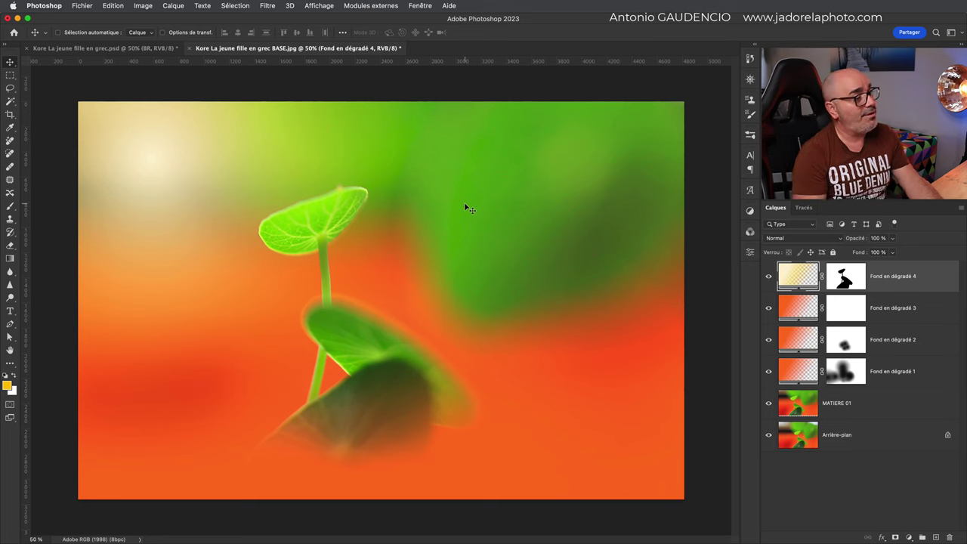
pyautogui.press('super+space')
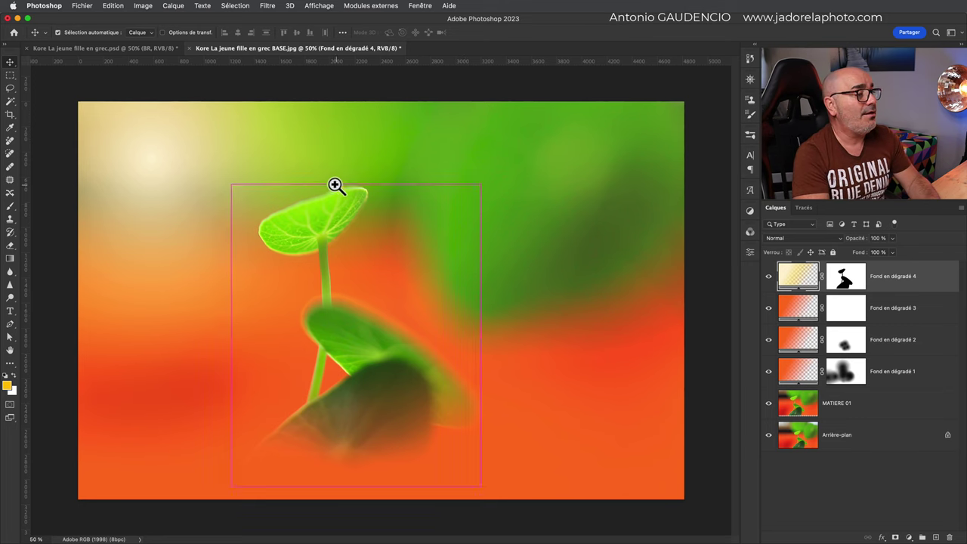
pyautogui.tripleClick(334, 185)
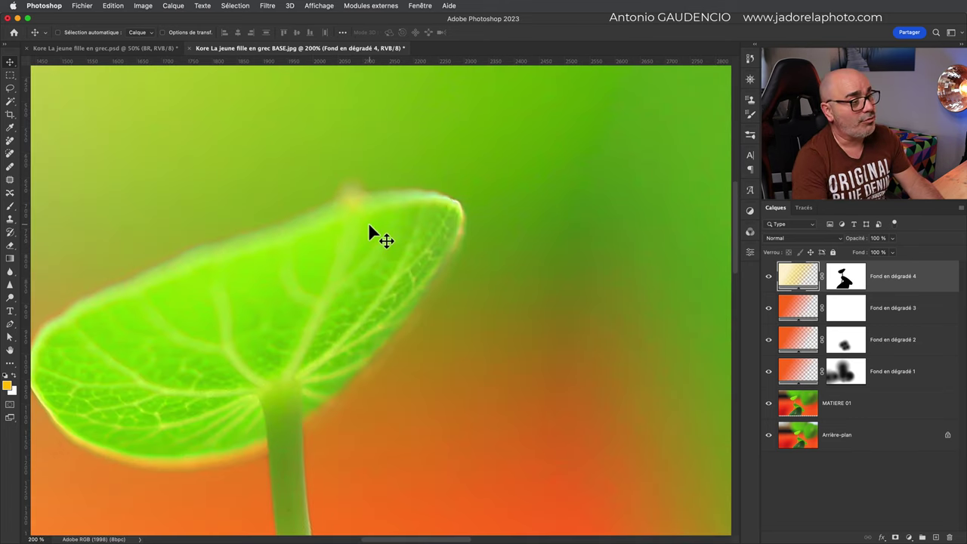
pyautogui.press('super+minus')
pyautogui.press('super+minus')
pyautogui.press('super+minus')
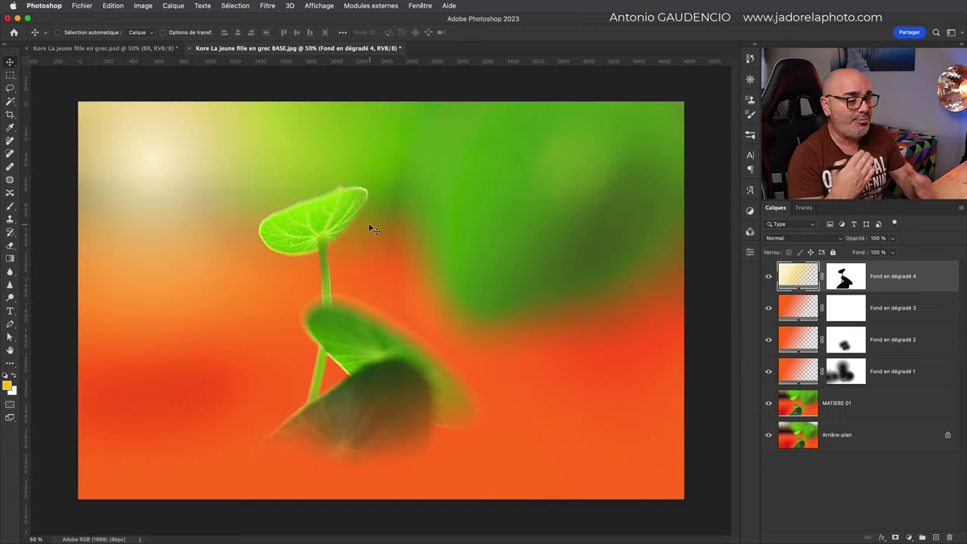
pyautogui.click(769, 277)
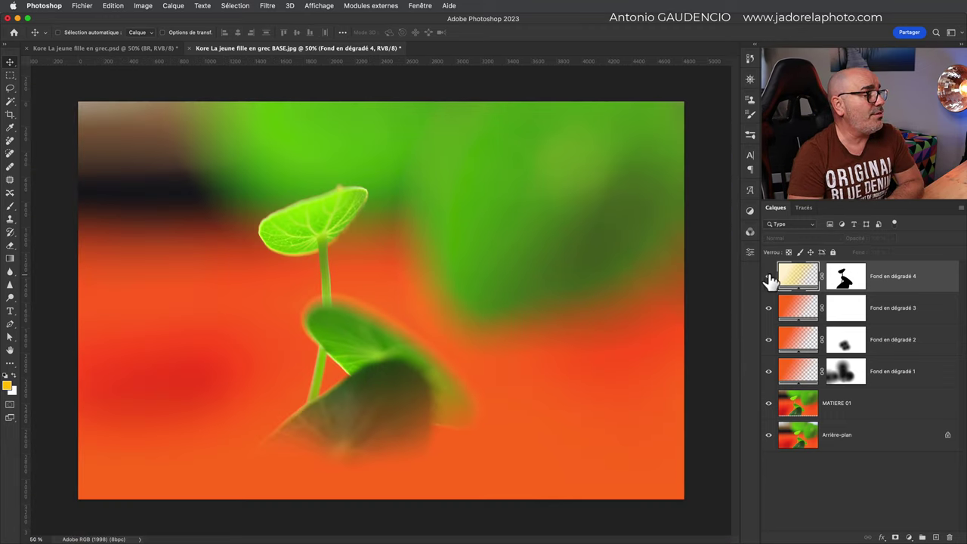
pyautogui.click(770, 278)
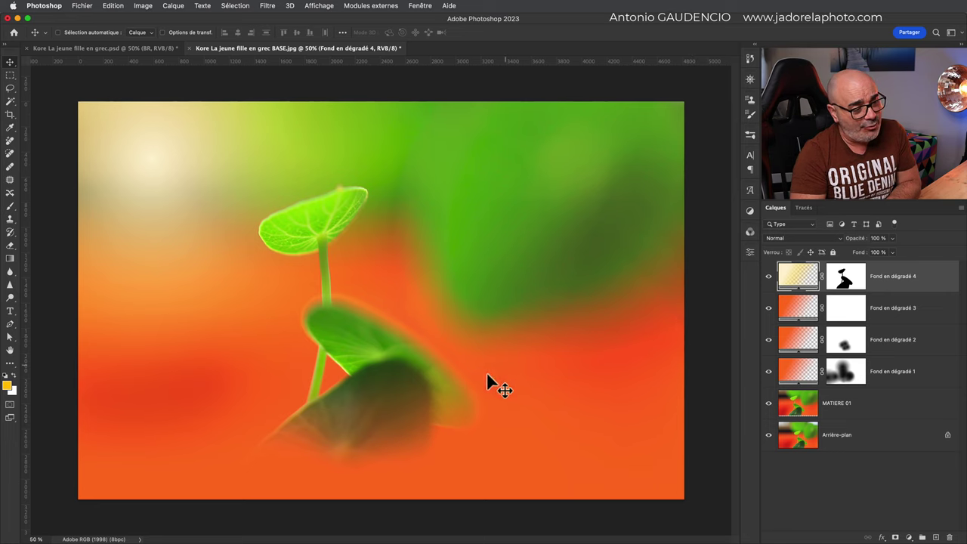
# Sample the leaf green as the foreground colour for the Gradient tool.
pyautogui.press('g')
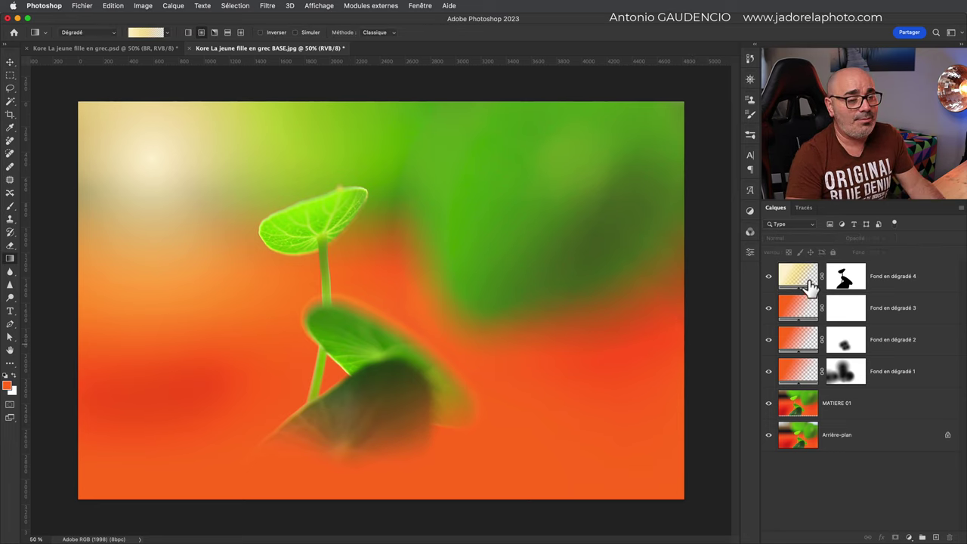
pyautogui.click(7, 386)
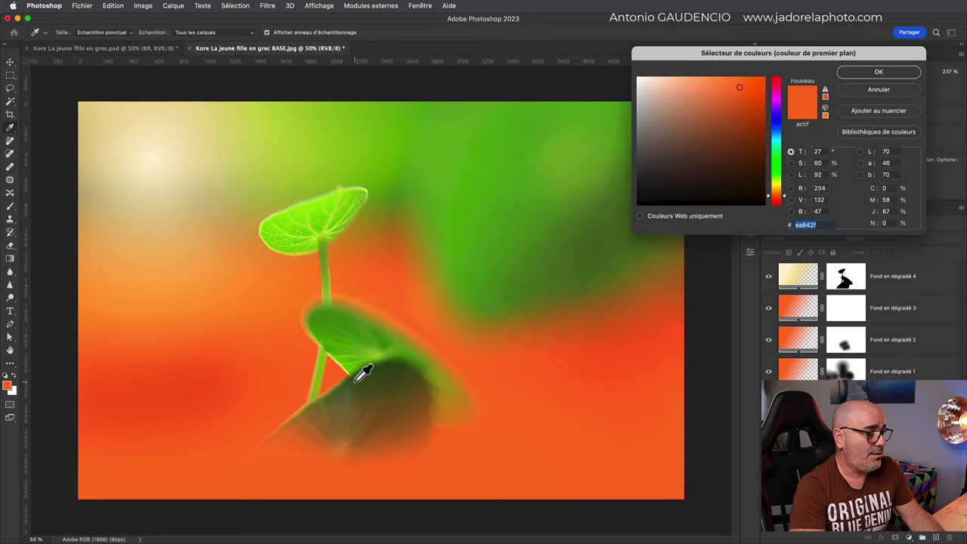
pyautogui.click(344, 344)
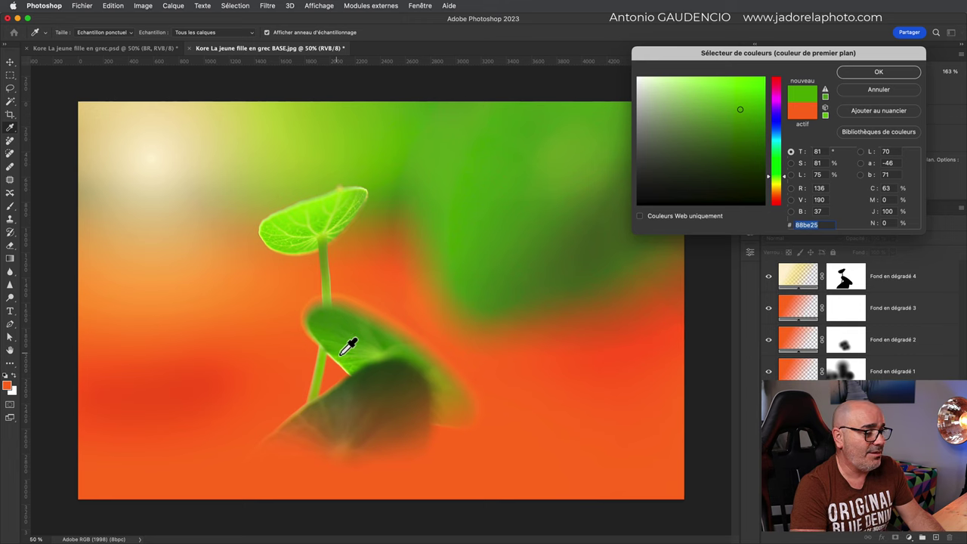
pyautogui.click(877, 72)
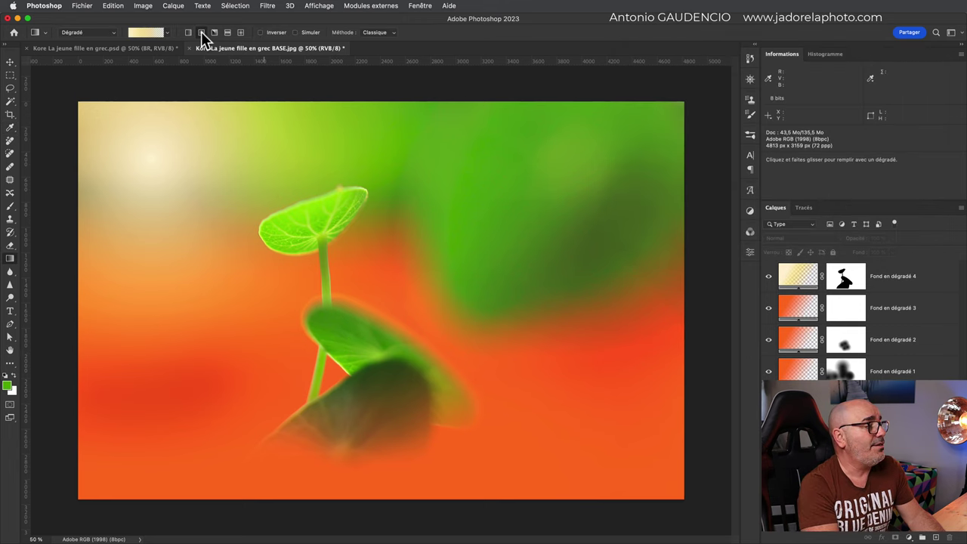
# Draw a green-to-transparent radial gradient from the lower-right corner.
pyautogui.click(166, 33)
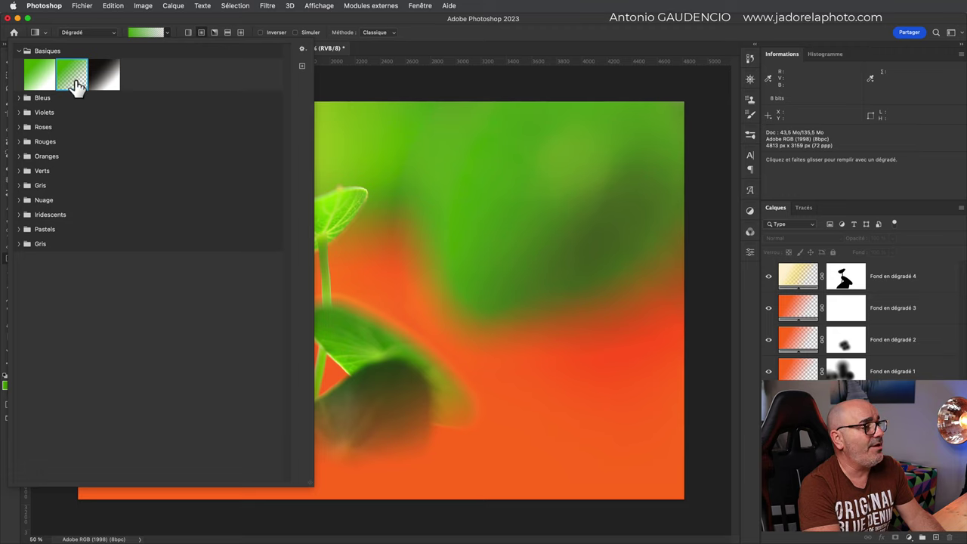
pyautogui.click(681, 501)
pyautogui.moveTo(687, 510); pyautogui.dragTo(537, 304)
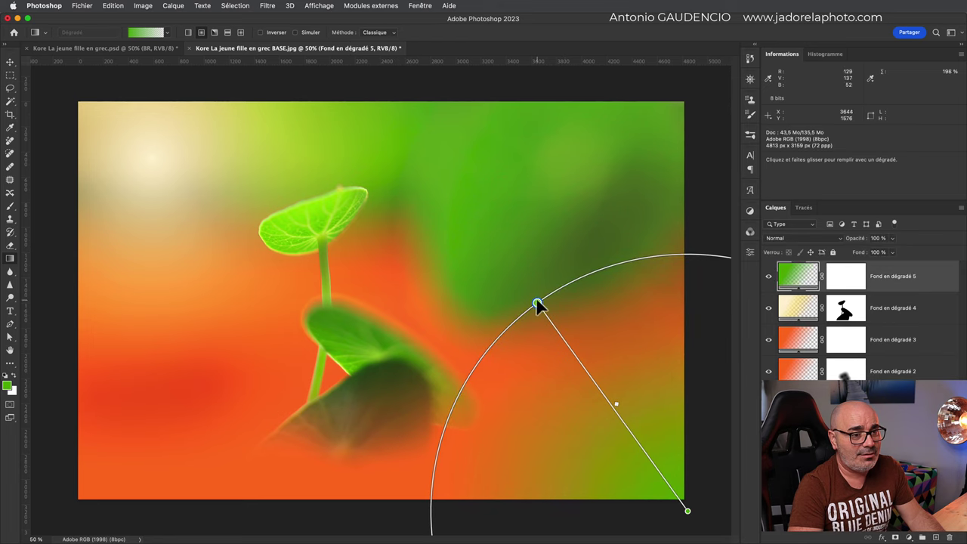
pyautogui.moveTo(687, 510)
pyautogui.mouseDown()
pyautogui.moveTo(655, 451)
pyautogui.moveTo(680, 492)
pyautogui.moveTo(578, 492)
pyautogui.moveTo(687, 496)
pyautogui.moveTo(663, 483)
pyautogui.mouseUp()
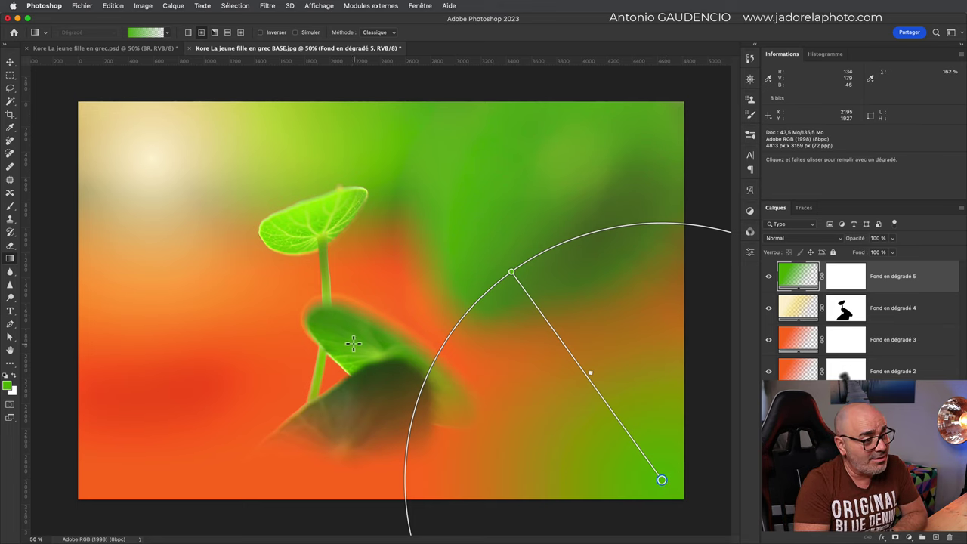
# Darken the green of the gradient's colour stop slightly.
pyautogui.doubleClick(662, 481)
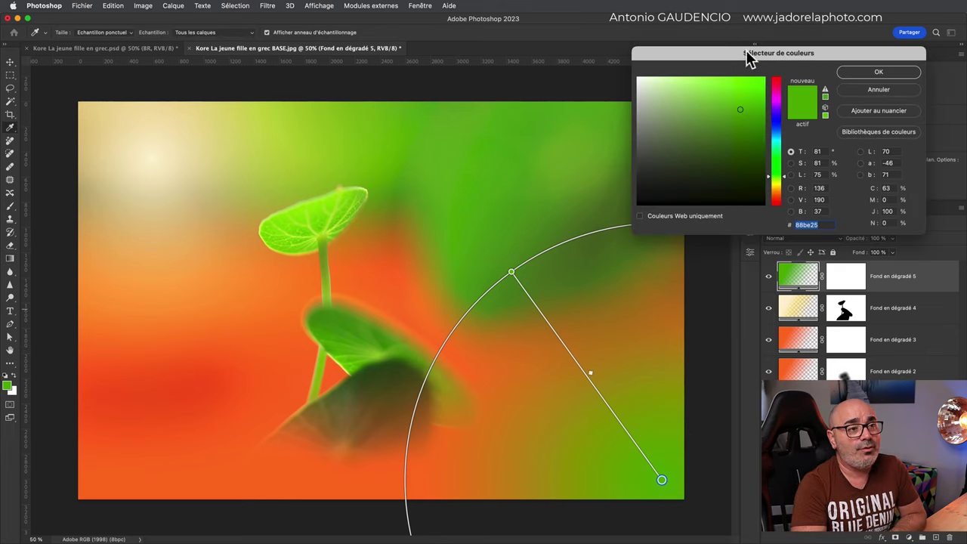
pyautogui.moveTo(747, 59); pyautogui.dragTo(749, 47)
pyautogui.moveTo(744, 101); pyautogui.dragTo(744, 109)
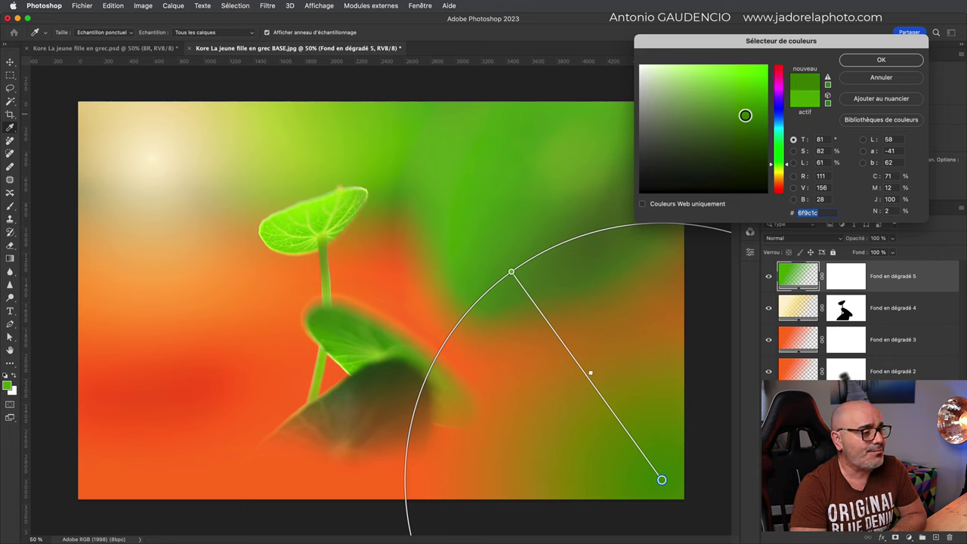
pyautogui.click(877, 61)
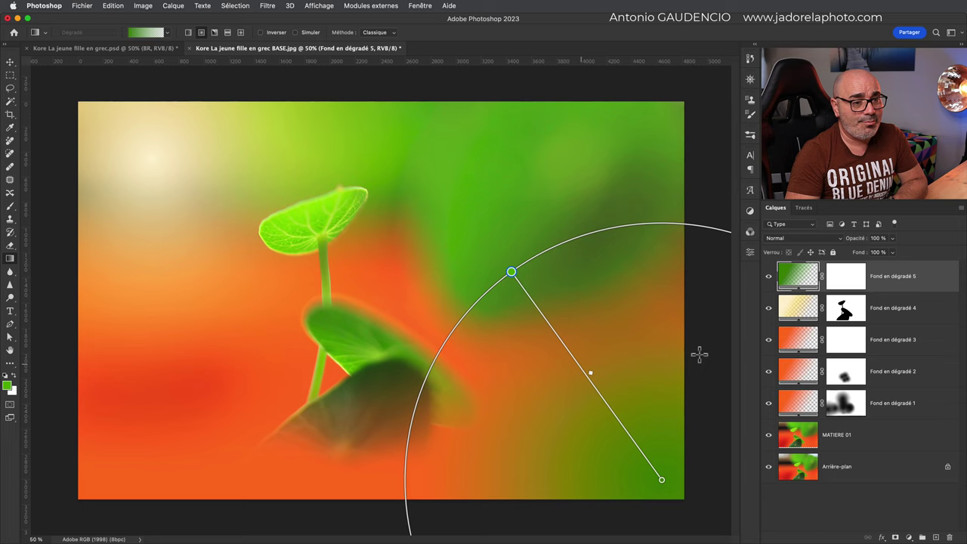
# Draw a green-to-transparent radial gradient from the bottom-left corner up to the upper leaf.
pyautogui.click(847, 503)
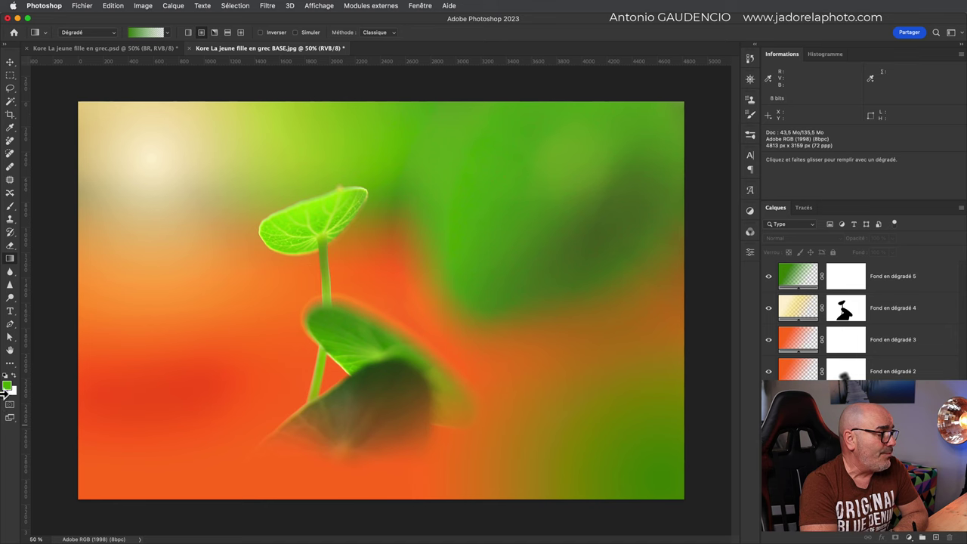
pyautogui.click(8, 387)
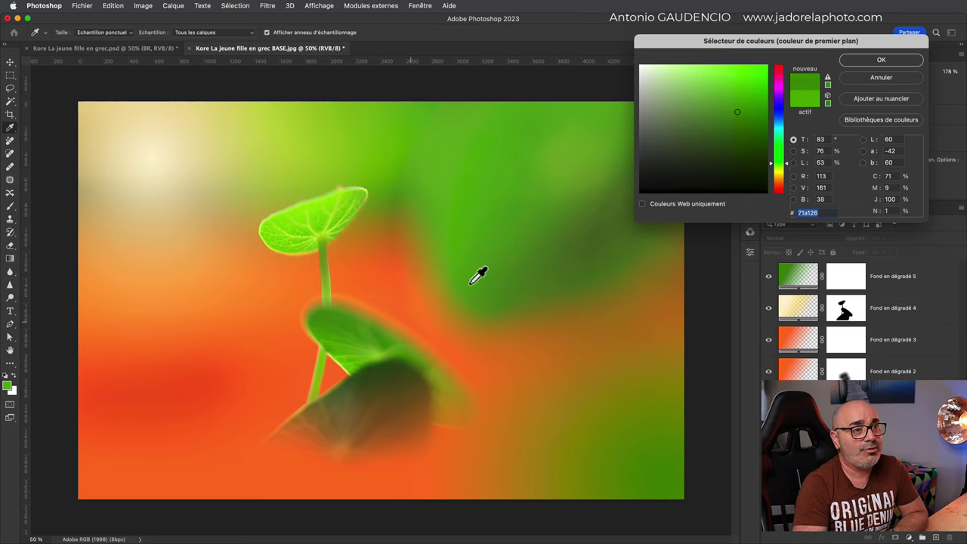
pyautogui.click(852, 60)
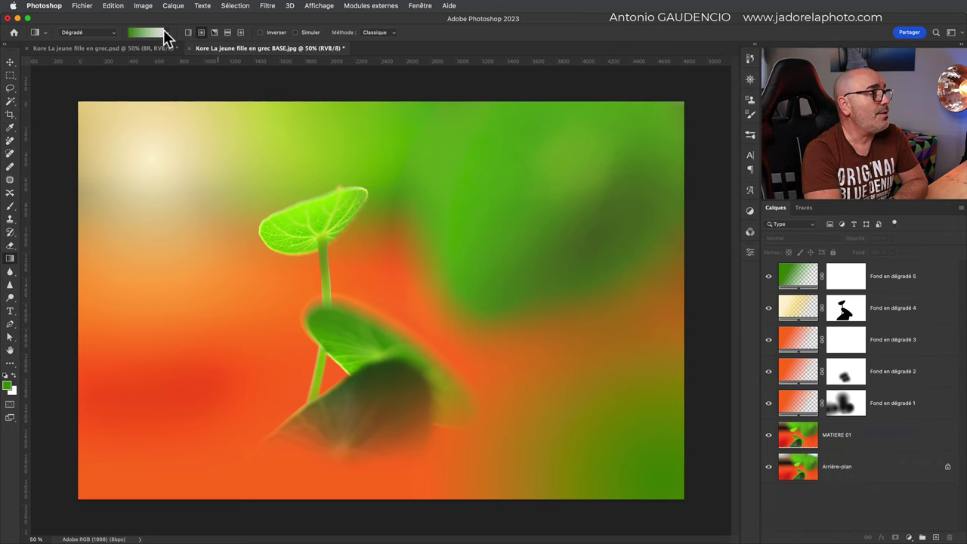
pyautogui.click(167, 33)
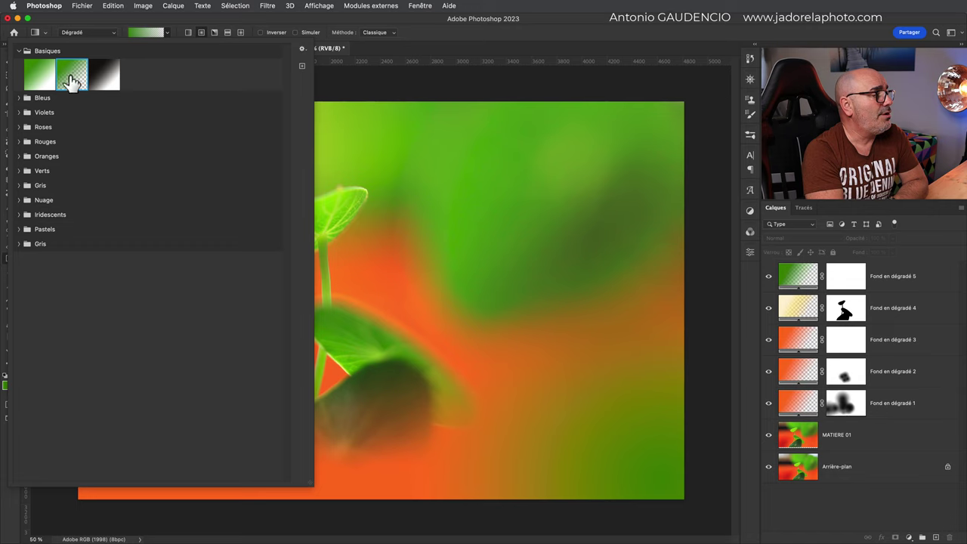
pyautogui.click(71, 83)
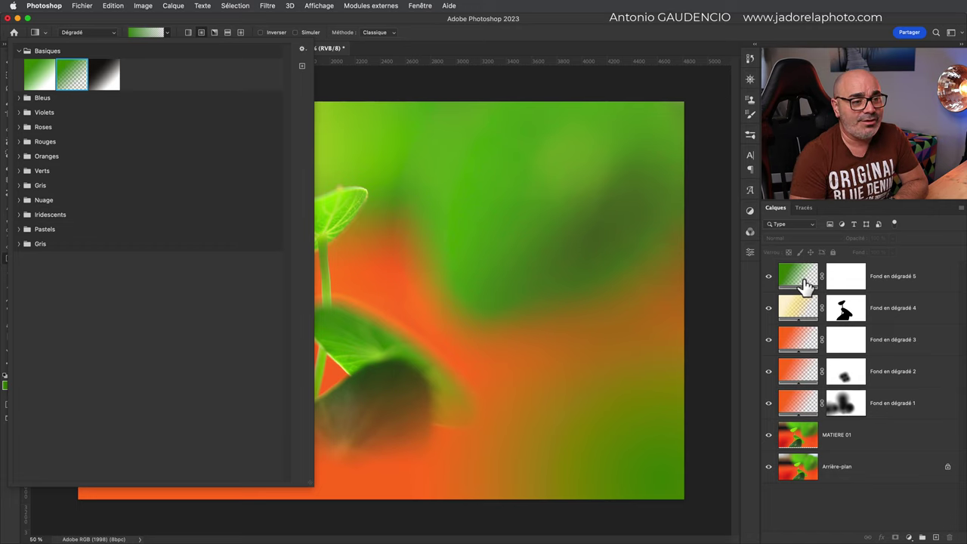
pyautogui.click(798, 503)
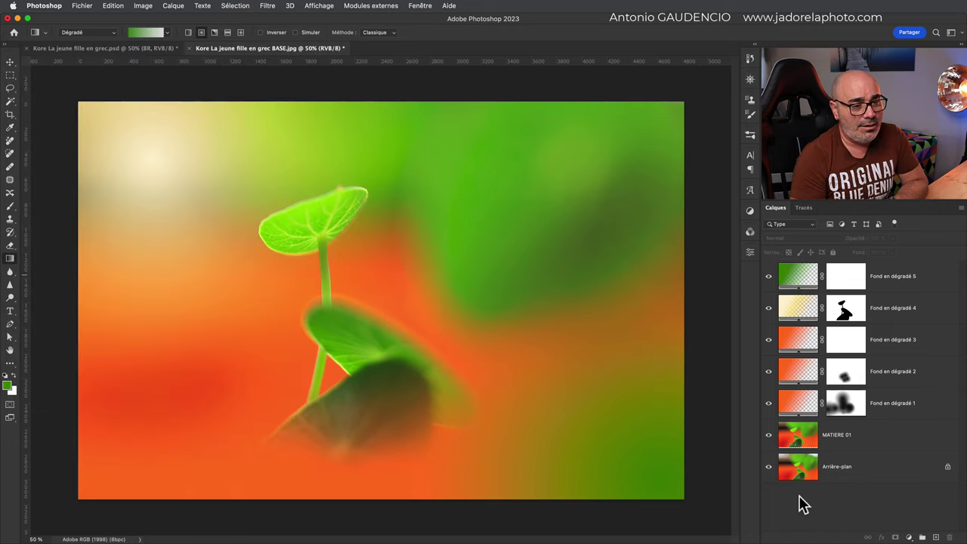
pyautogui.moveTo(51, 520); pyautogui.dragTo(237, 280)
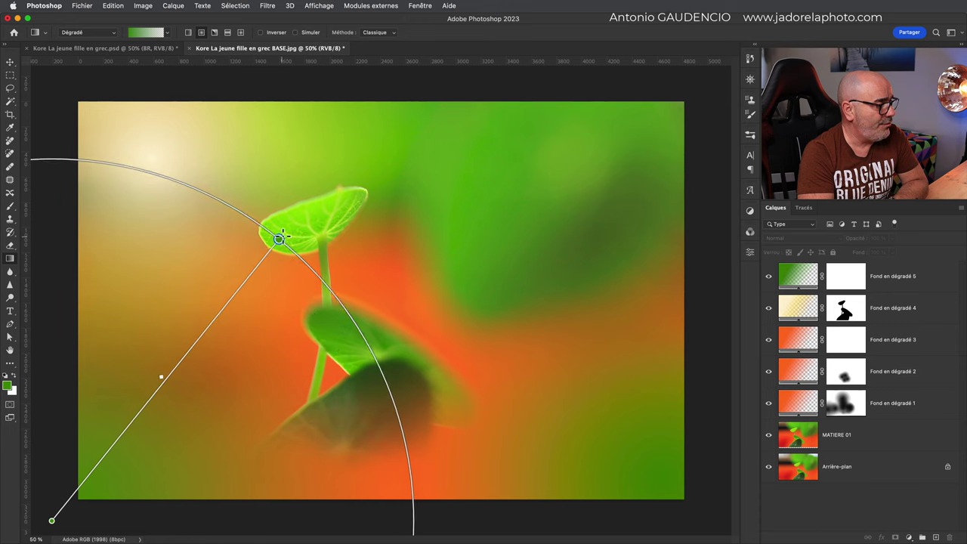
pyautogui.moveTo(237, 280)
pyautogui.mouseDown()
pyautogui.moveTo(182, 347)
pyautogui.moveTo(292, 237)
pyautogui.moveTo(184, 361)
pyautogui.moveTo(284, 257)
pyautogui.mouseUp()
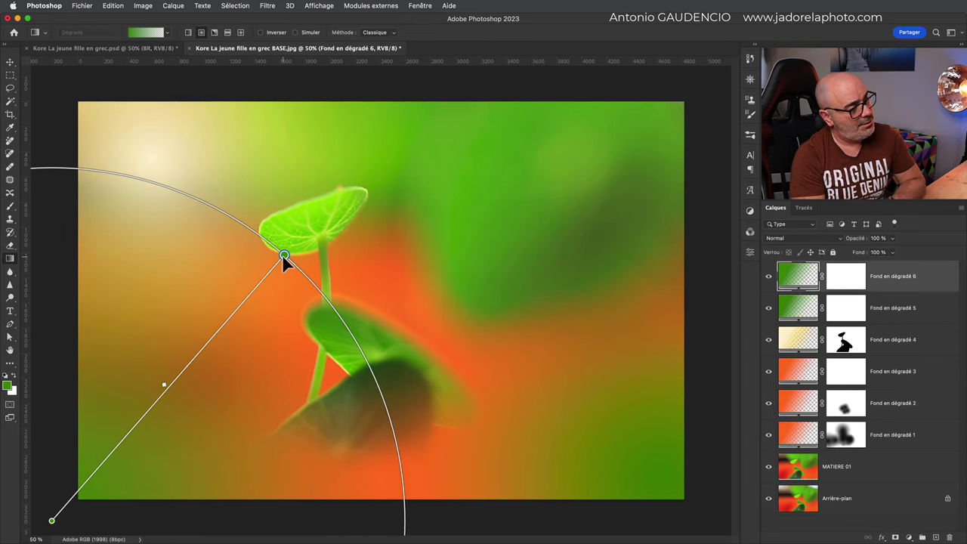
# Darken the corner gradient's colour stop to green #689225.
pyautogui.doubleClick(51, 520)
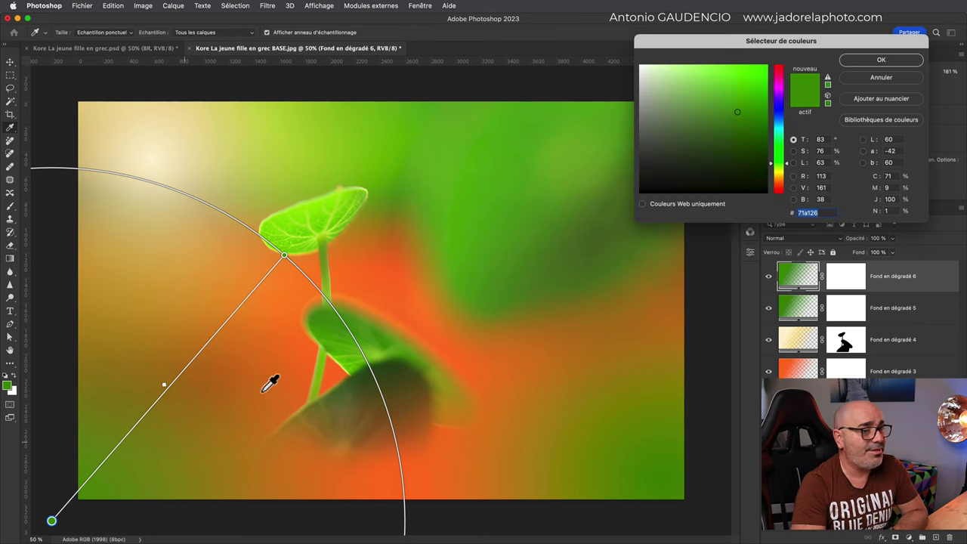
pyautogui.click(795, 163)
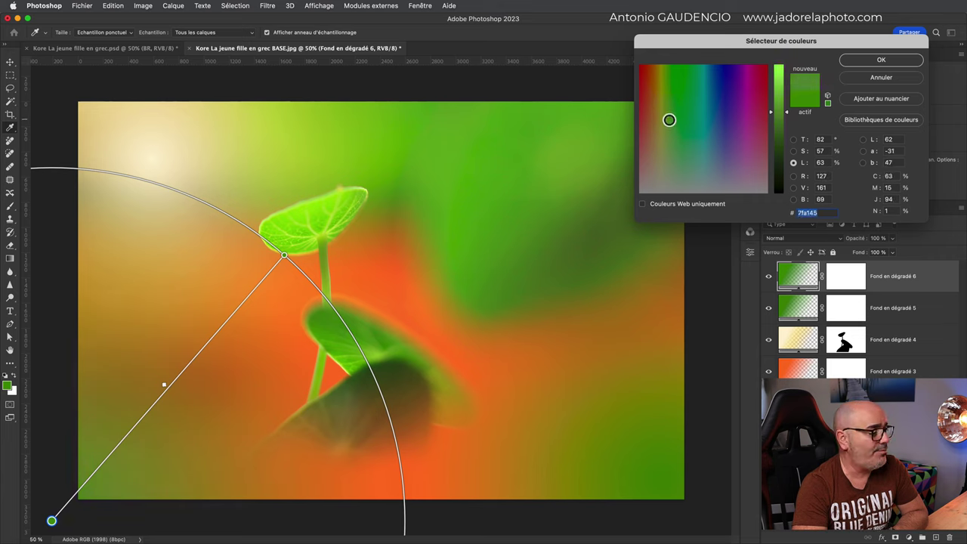
pyautogui.moveTo(669, 118); pyautogui.dragTo(658, 120)
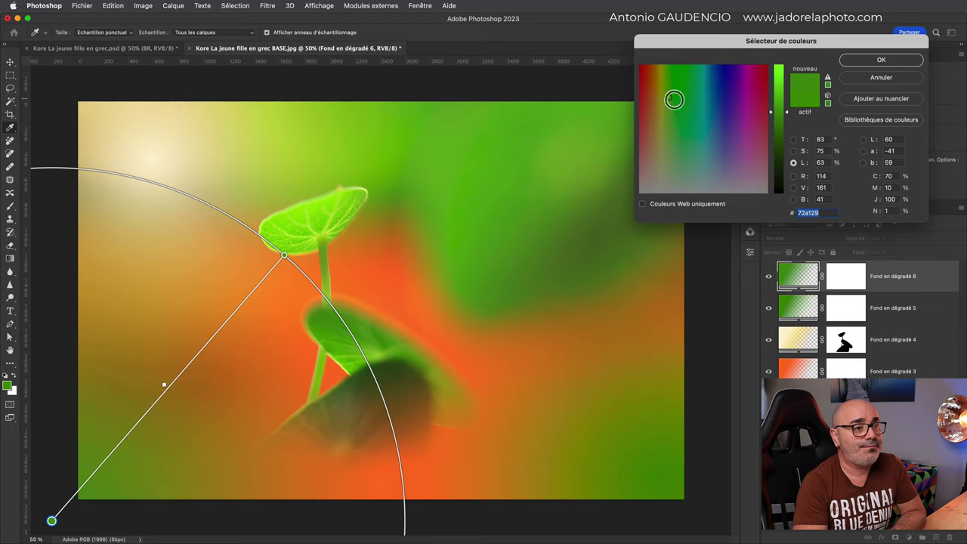
pyautogui.click(794, 139)
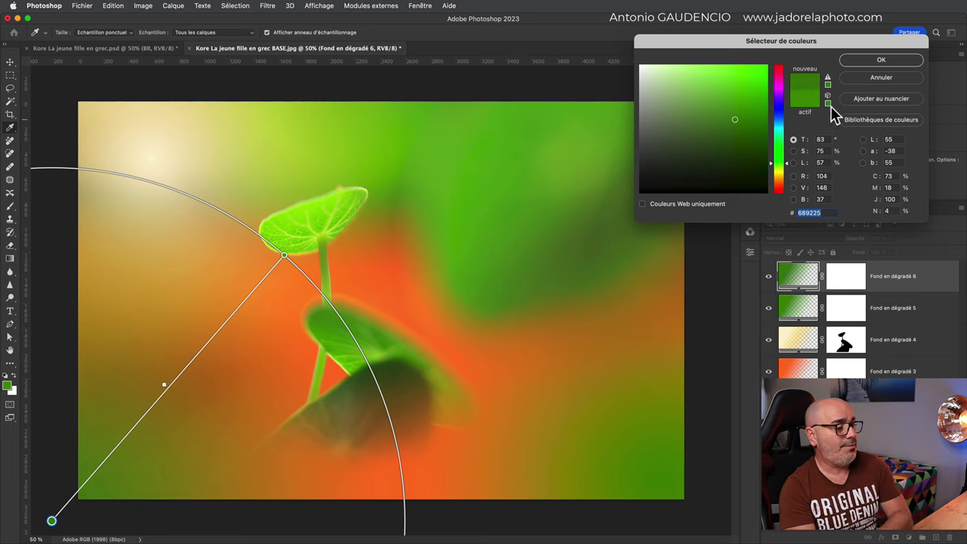
pyautogui.click(882, 59)
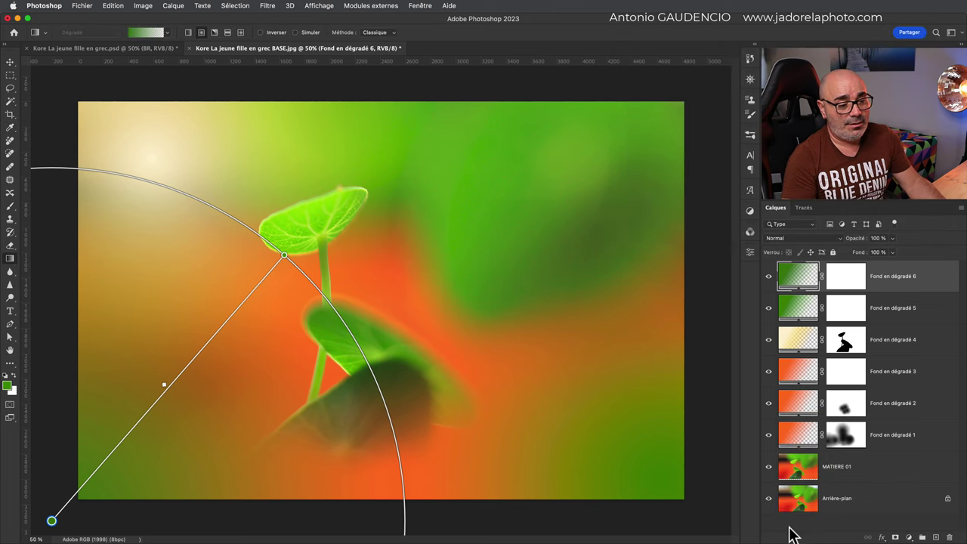
# Compare the composite against the original background photo alone.
pyautogui.click(786, 525)
pyautogui.keyDown('alt'); pyautogui.click(770, 501); pyautogui.keyUp('alt')
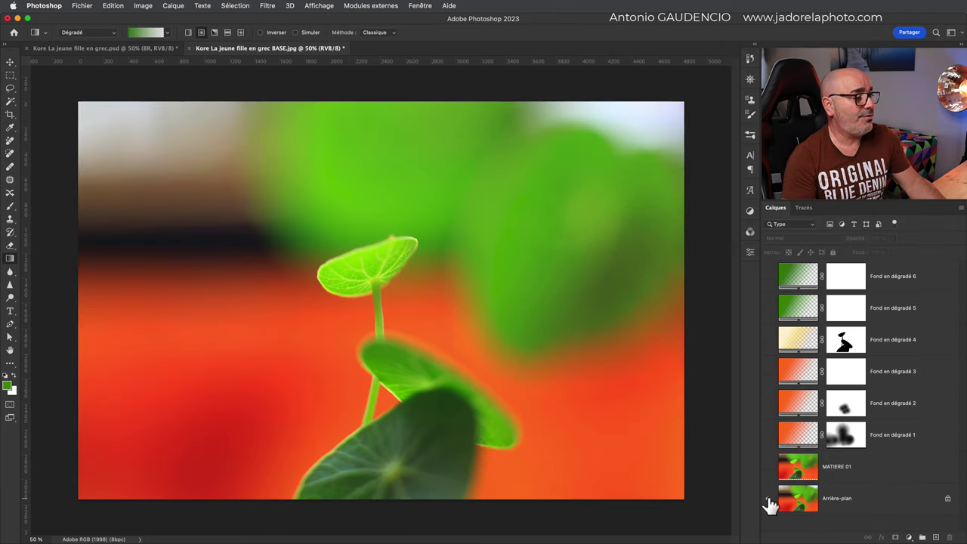
pyautogui.keyDown('alt'); pyautogui.click(769, 502); pyautogui.keyUp('alt')
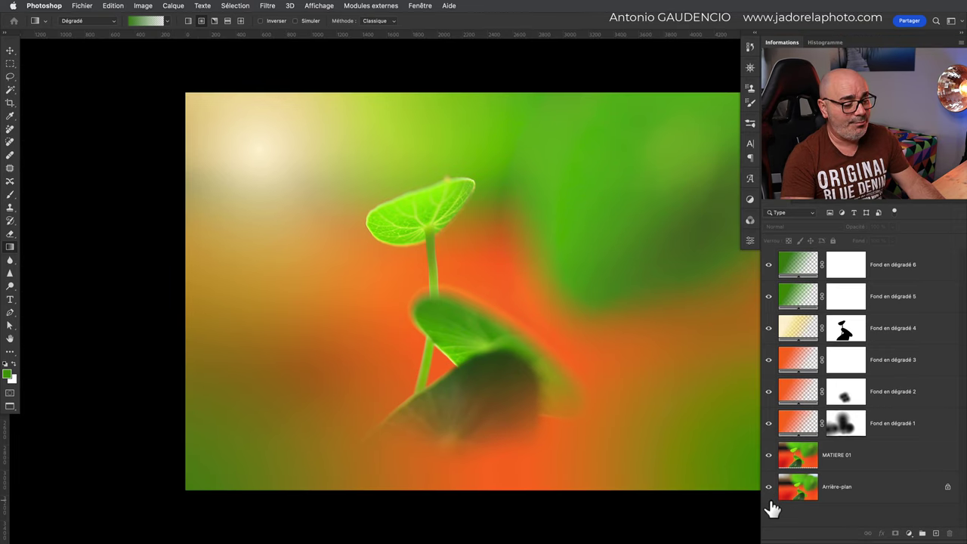
# Preview the image full screen on a Gris moyen backdrop and hide the rulers.
pyautogui.press('f')
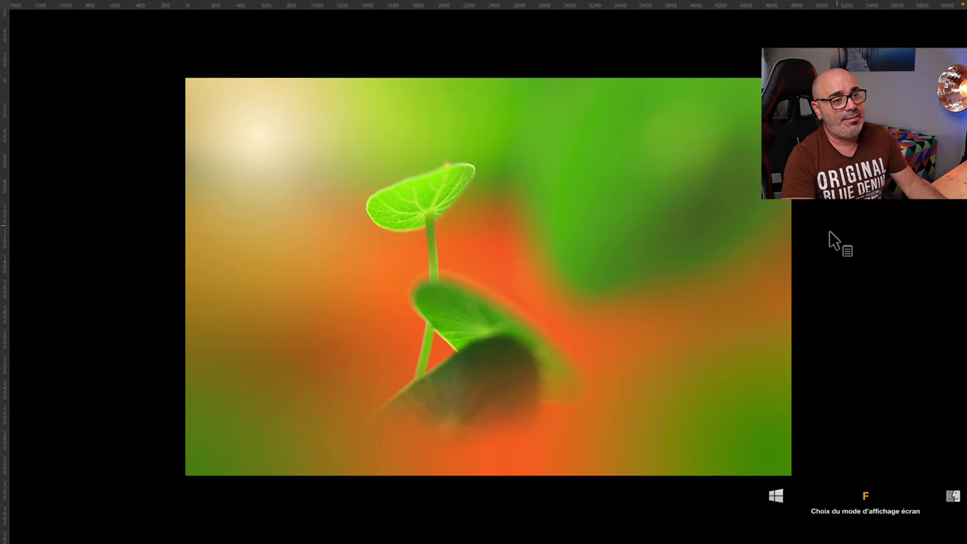
pyautogui.rightClick(830, 232)
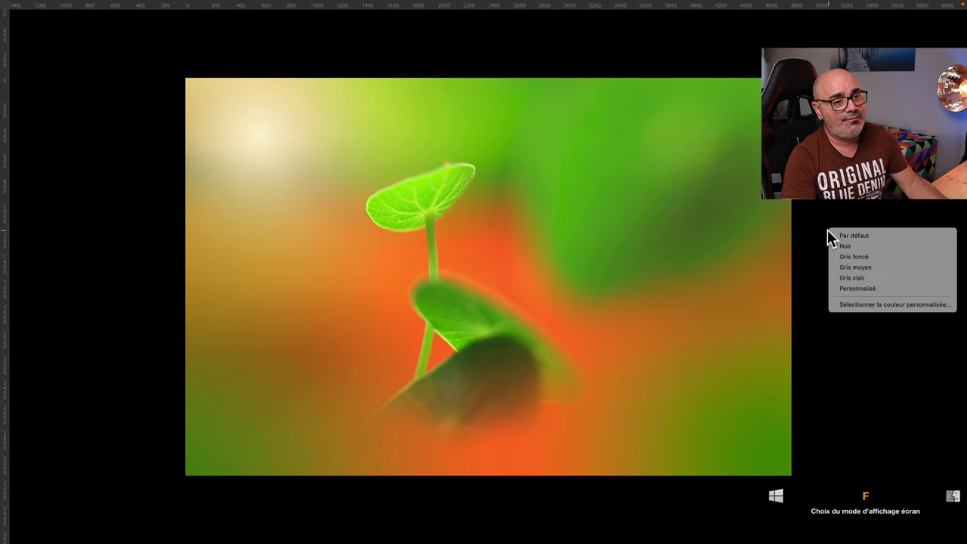
pyautogui.click(841, 268)
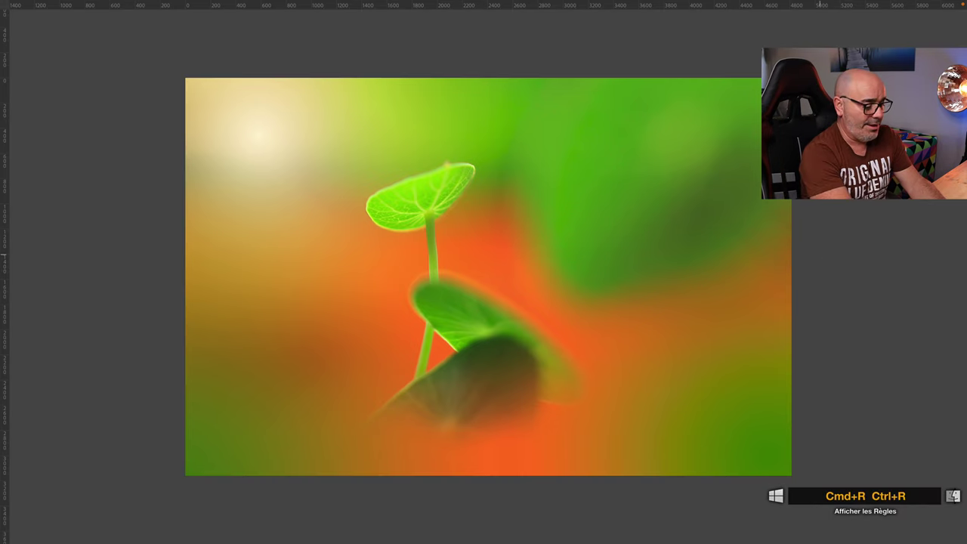
pyautogui.hotkey('ctrl', 'r')
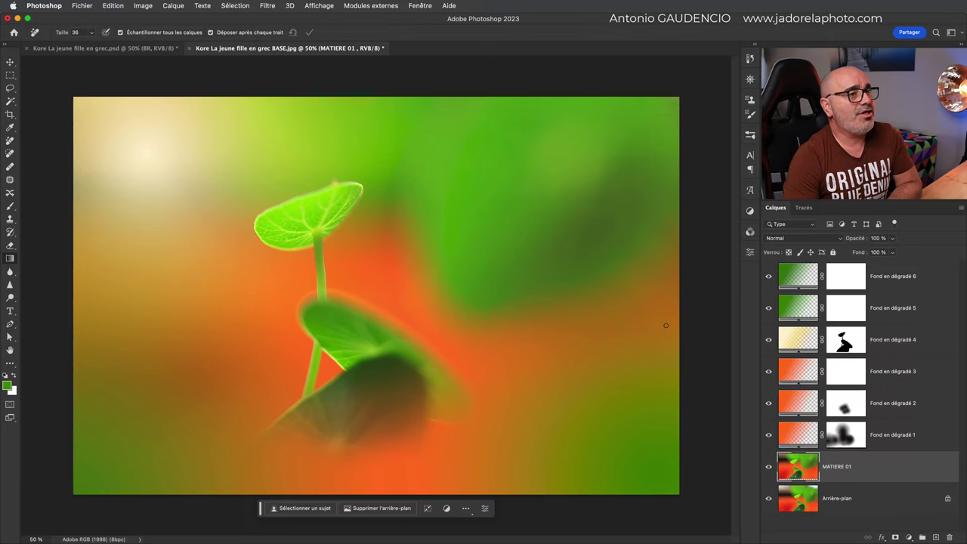
# Set the pasteboard colour around the canvas to Gris clair (light grey).
pyautogui.rightClick(702, 279)
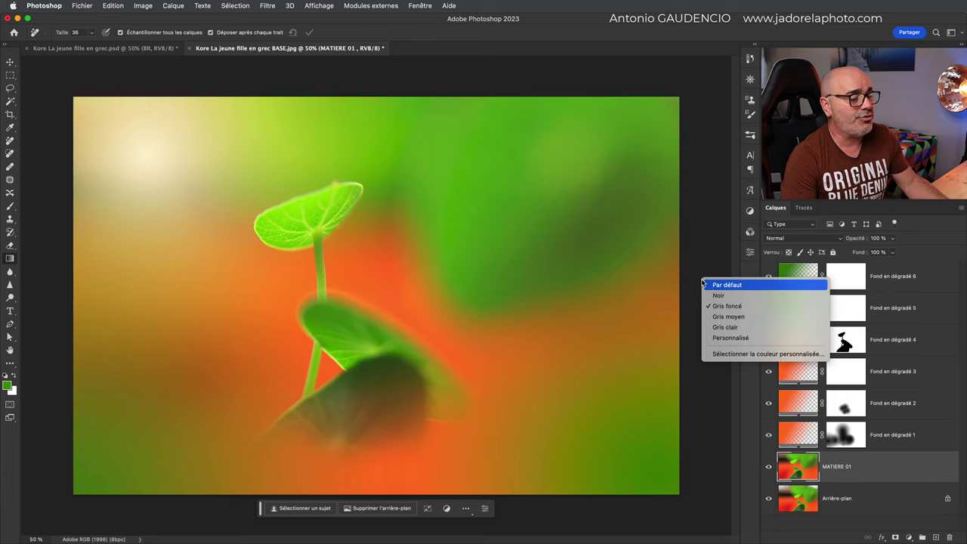
pyautogui.click(703, 285)
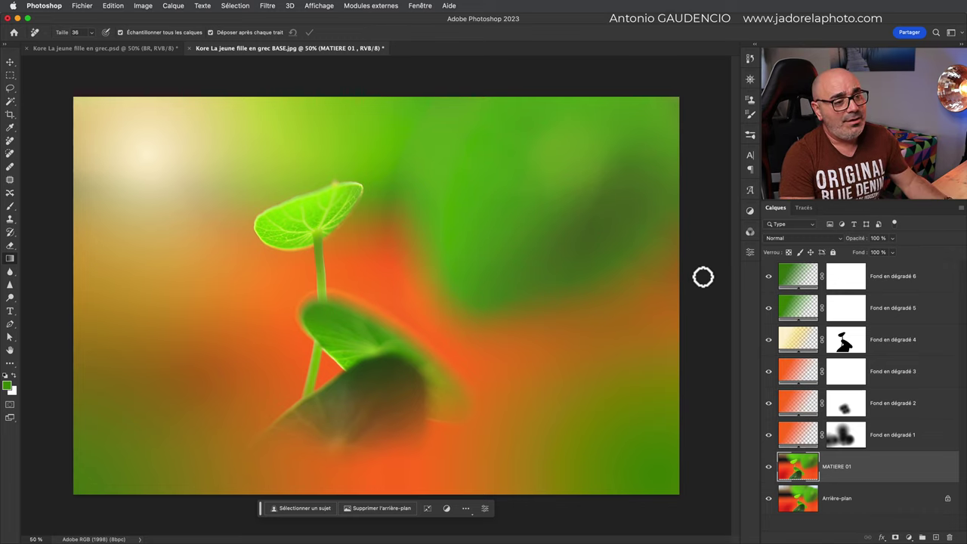
pyautogui.rightClick(699, 278)
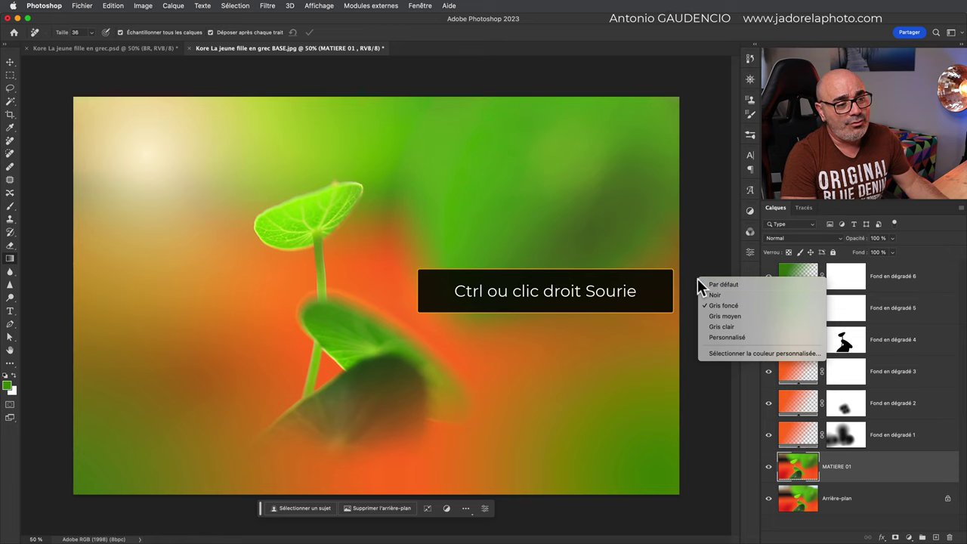
pyautogui.click(714, 316)
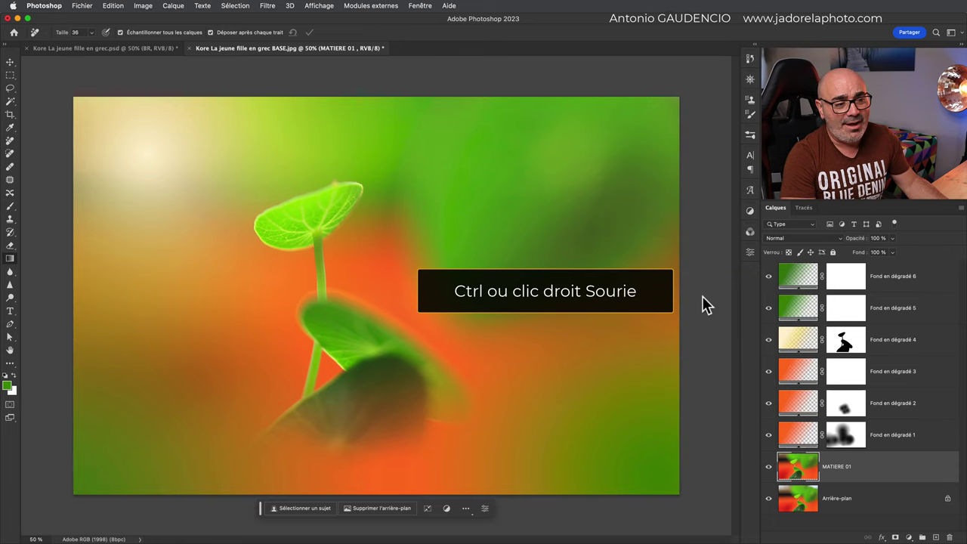
pyautogui.rightClick(703, 302)
pyautogui.click(714, 342)
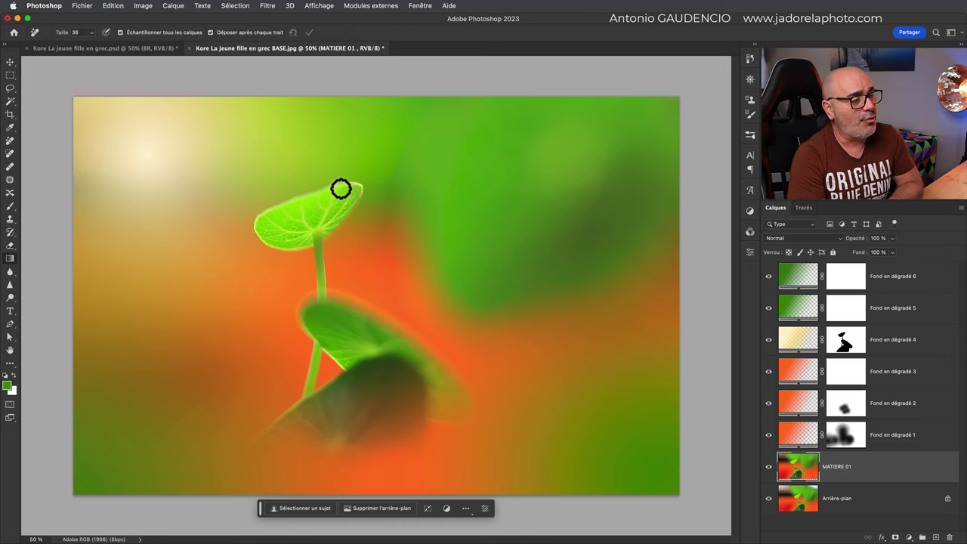
# Select Fond en dégradé 6 and stamp all visible layers into a new top layer, Calque 1.
pyautogui.hotkey('ctrl', 'alt', 'a')
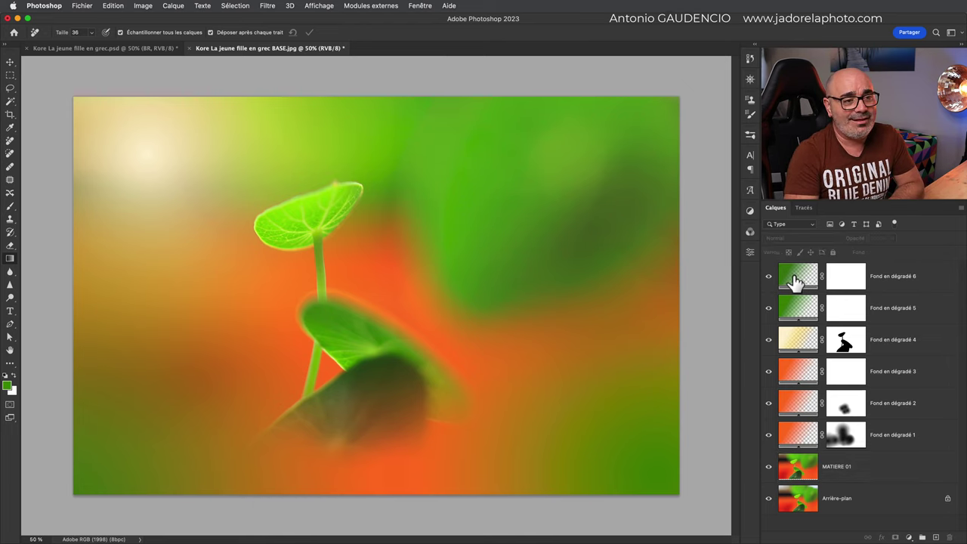
pyautogui.click(795, 281)
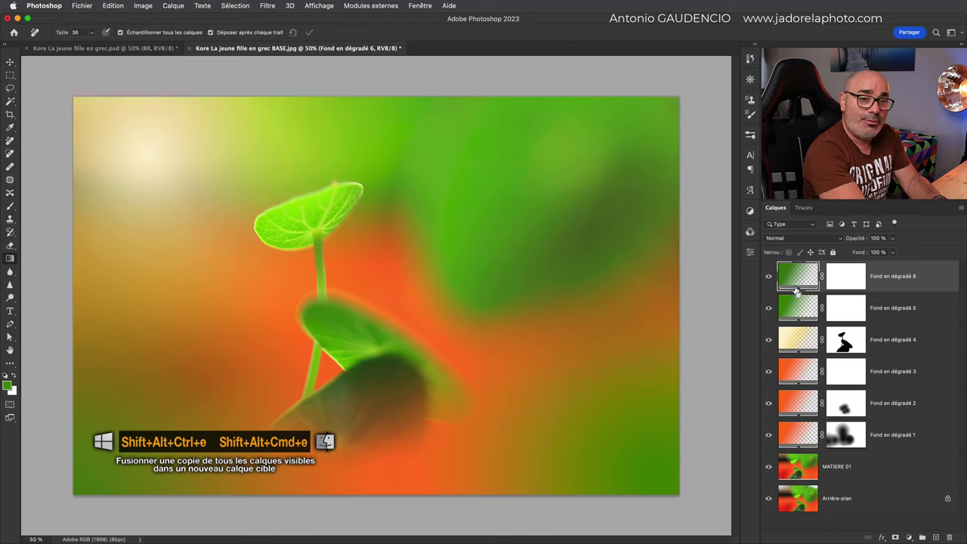
pyautogui.press('shift+alt+super+e')
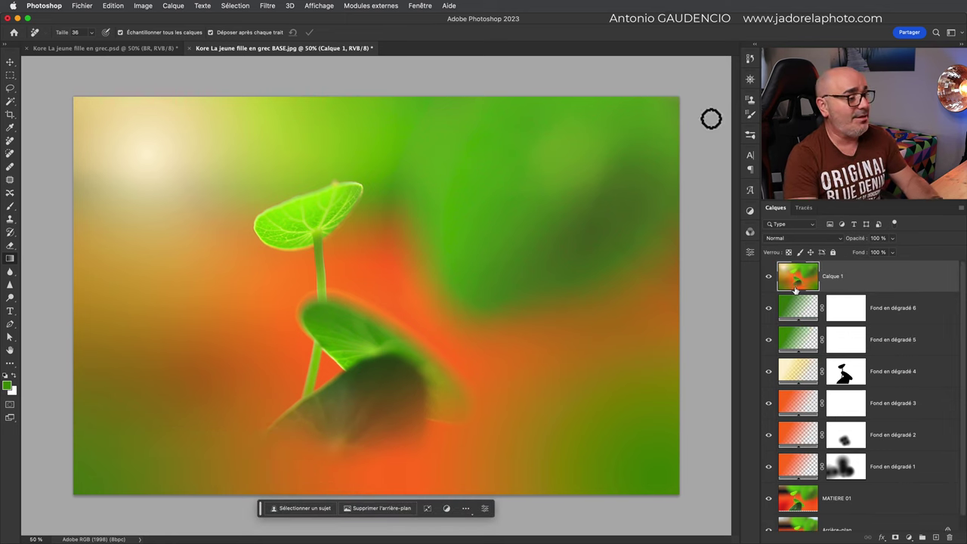
# At 100% zoom, use the Remove tool to clean a spot along the upper leaf's top edge.
pyautogui.scroll(2, 315, 227)
pyautogui.press('g')
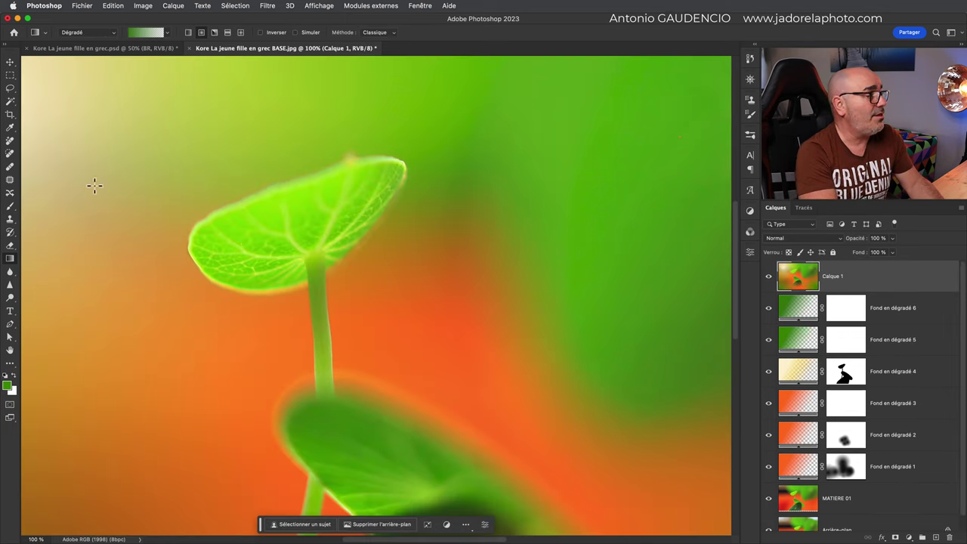
pyautogui.click(9, 144)
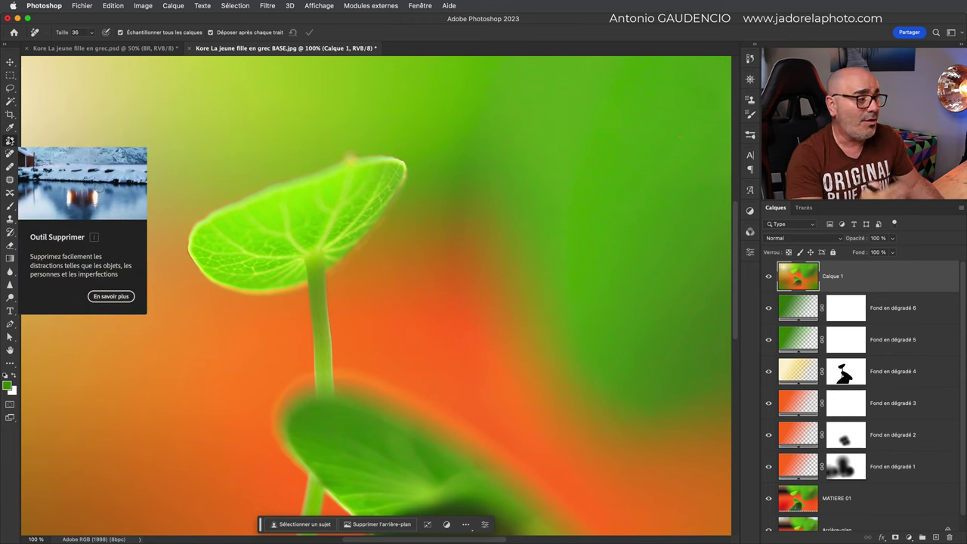
pyautogui.moveTo(364, 154)
pyautogui.mouseDown()
pyautogui.moveTo(346, 149)
pyautogui.moveTo(375, 140)
pyautogui.mouseUp()
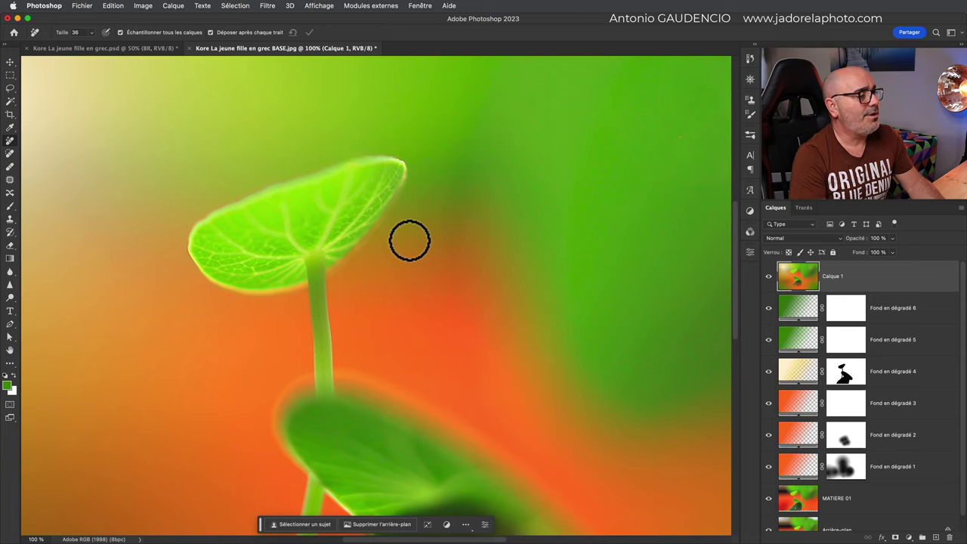
pyautogui.press('super+minus')
pyautogui.press('super+minus')
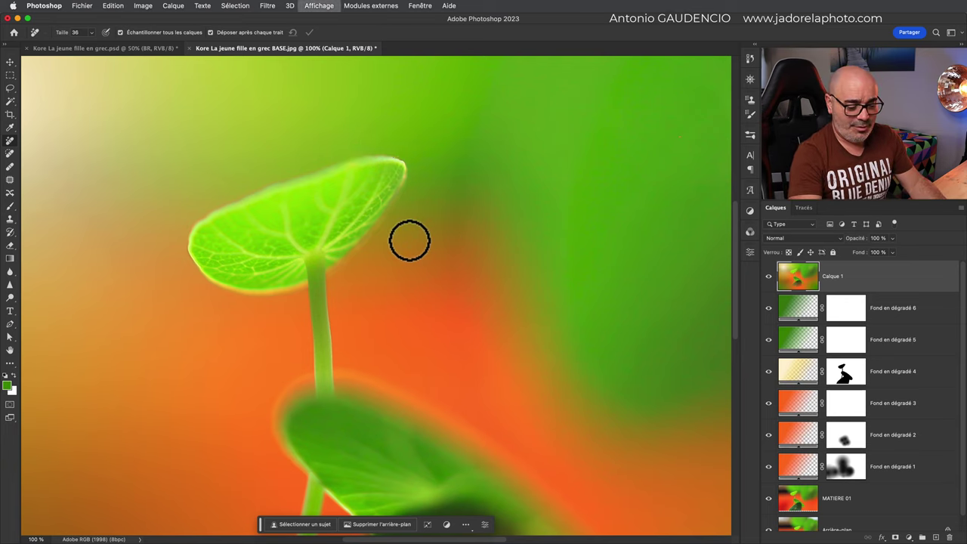
pyautogui.press('v')
pyautogui.scroll(-1, 767, 506)
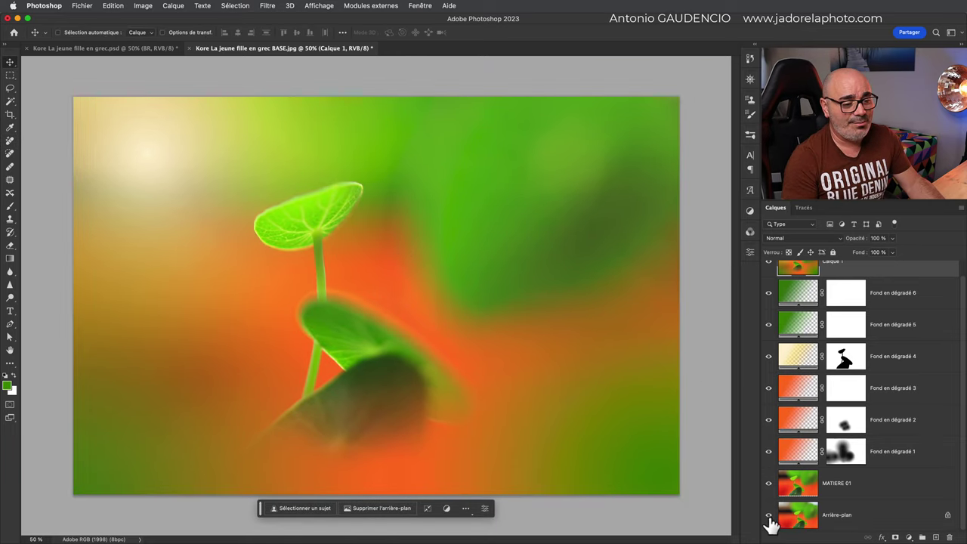
pyautogui.keyDown('alt'); pyautogui.click(769, 515); pyautogui.keyUp('alt')
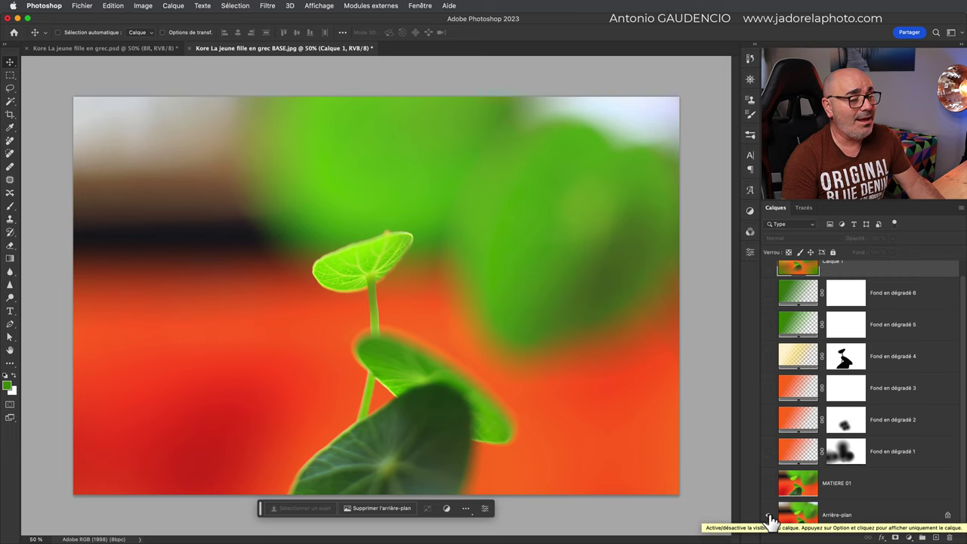
pyautogui.keyDown('alt'); pyautogui.click(769, 517); pyautogui.keyUp('alt')
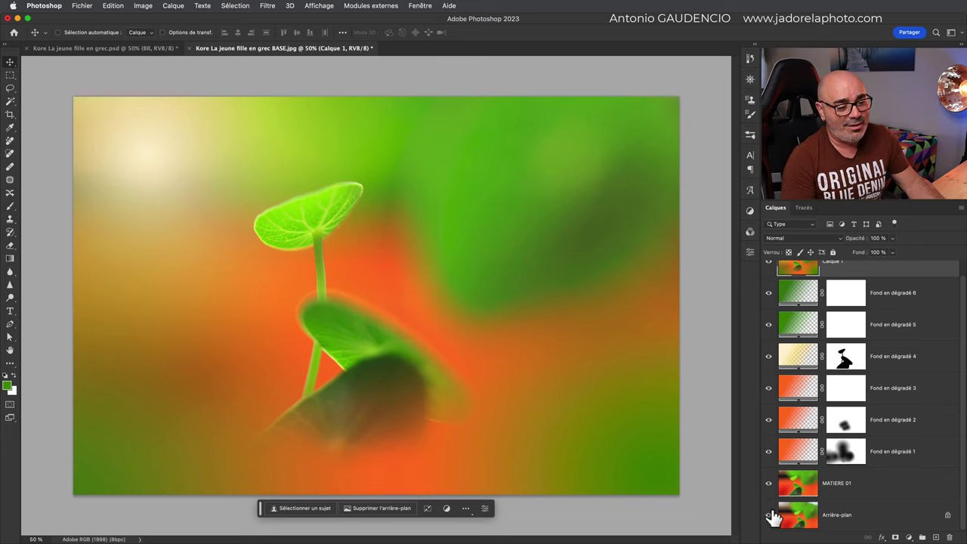
pyautogui.keyDown('alt'); pyautogui.click(768, 517); pyautogui.keyUp('alt')
pyautogui.keyDown('alt'); pyautogui.click(769, 517); pyautogui.keyUp('alt')
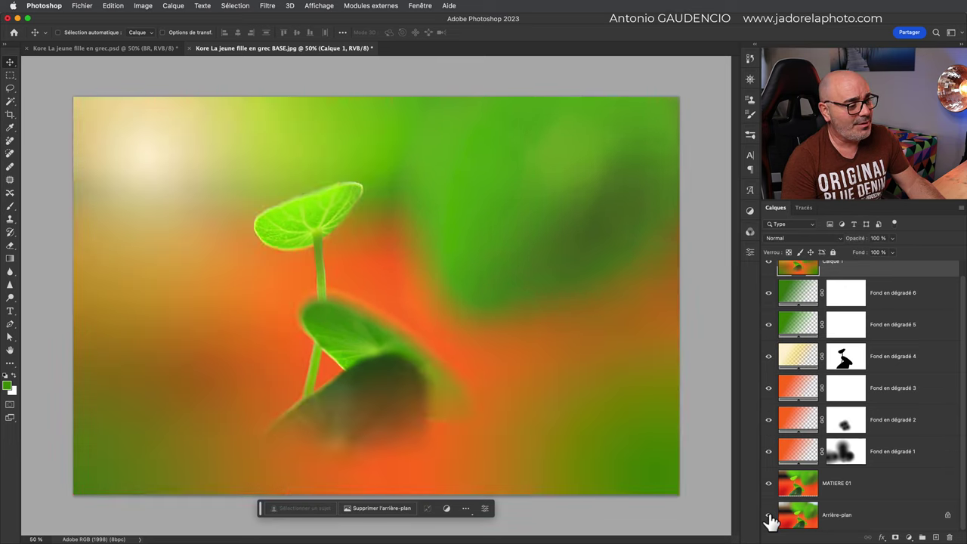
pyautogui.keyDown('alt'); pyautogui.click(768, 517); pyautogui.keyUp('alt')
pyautogui.keyDown('alt'); pyautogui.click(768, 517); pyautogui.keyUp('alt')
pyautogui.keyDown('alt'); pyautogui.click(769, 517); pyautogui.keyUp('alt')
pyautogui.keyDown('alt'); pyautogui.click(769, 517); pyautogui.keyUp('alt')
pyautogui.keyDown('alt'); pyautogui.click(768, 517); pyautogui.keyUp('alt')
pyautogui.keyDown('alt'); pyautogui.click(768, 517); pyautogui.keyUp('alt')
pyautogui.keyDown('alt'); pyautogui.click(769, 517); pyautogui.keyUp('alt')
pyautogui.keyDown('alt'); pyautogui.click(768, 517); pyautogui.keyUp('alt')
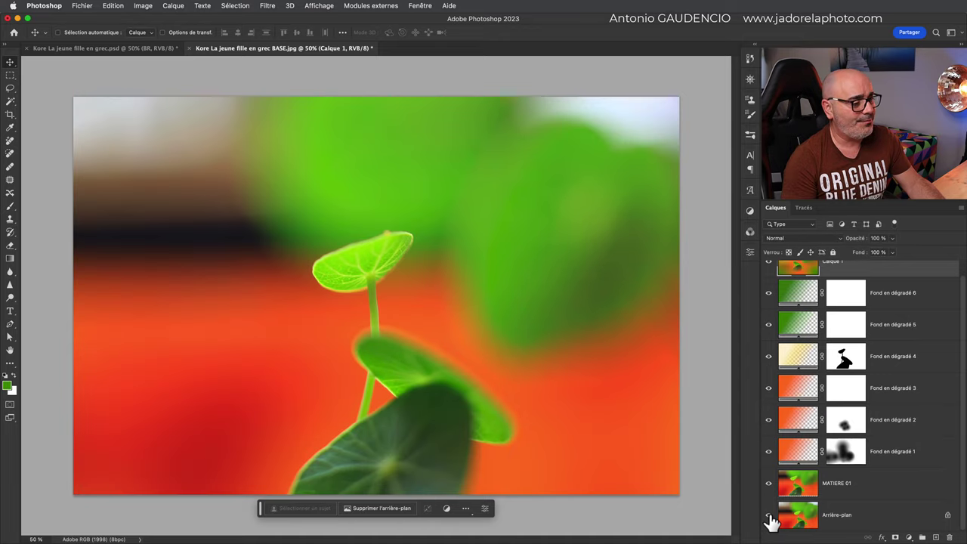
pyautogui.keyDown('alt'); pyautogui.click(768, 517); pyautogui.keyUp('alt')
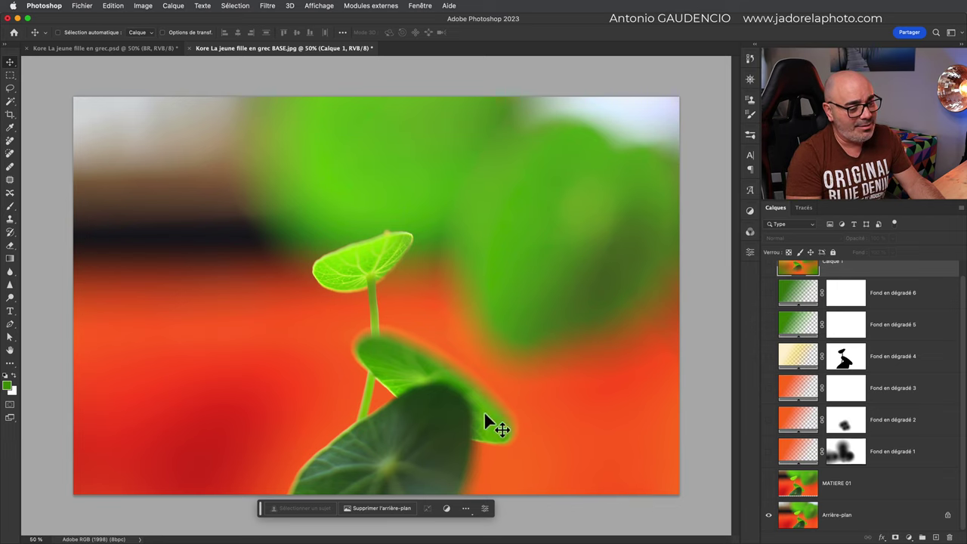
pyautogui.keyDown('alt'); pyautogui.click(769, 517); pyautogui.keyUp('alt')
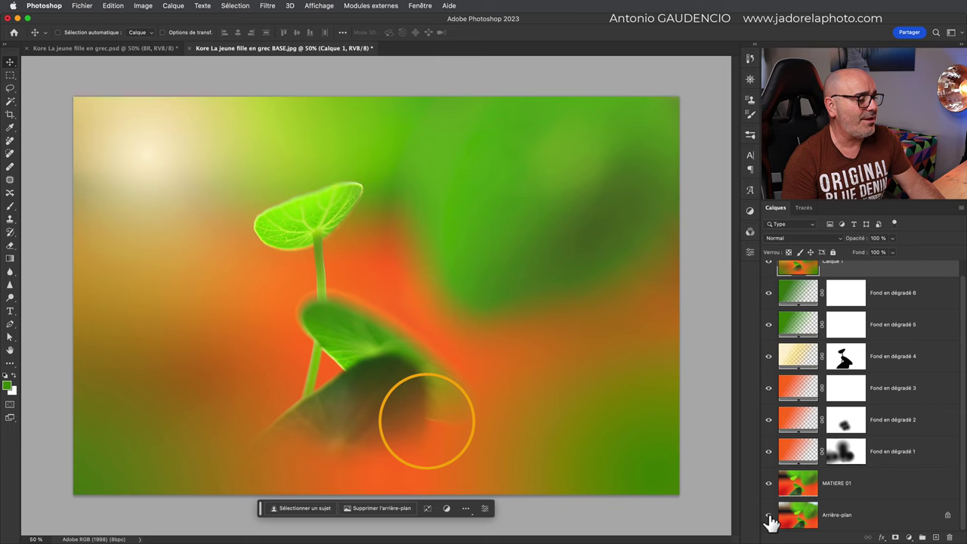
pyautogui.keyDown('alt'); pyautogui.click(769, 517); pyautogui.keyUp('alt')
pyautogui.keyDown('alt'); pyautogui.click(770, 517); pyautogui.keyUp('alt')
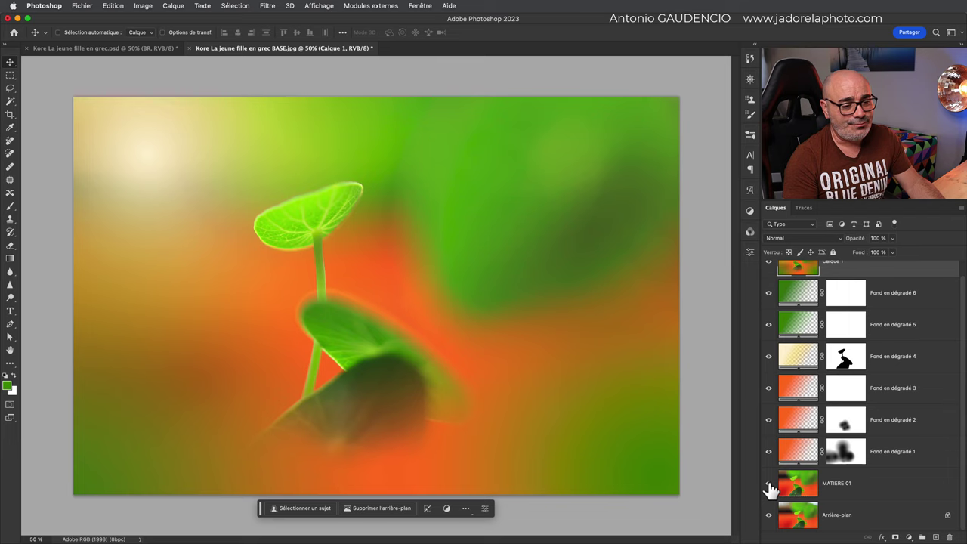
pyautogui.keyDown('alt'); pyautogui.click(769, 490); pyautogui.keyUp('alt')
pyautogui.keyDown('alt'); pyautogui.click(769, 489); pyautogui.keyUp('alt')
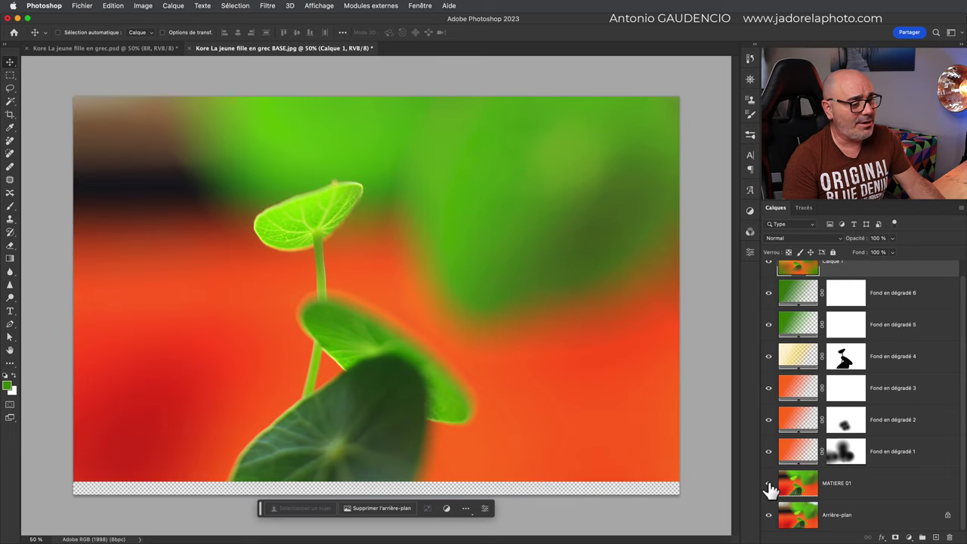
pyautogui.click(796, 459)
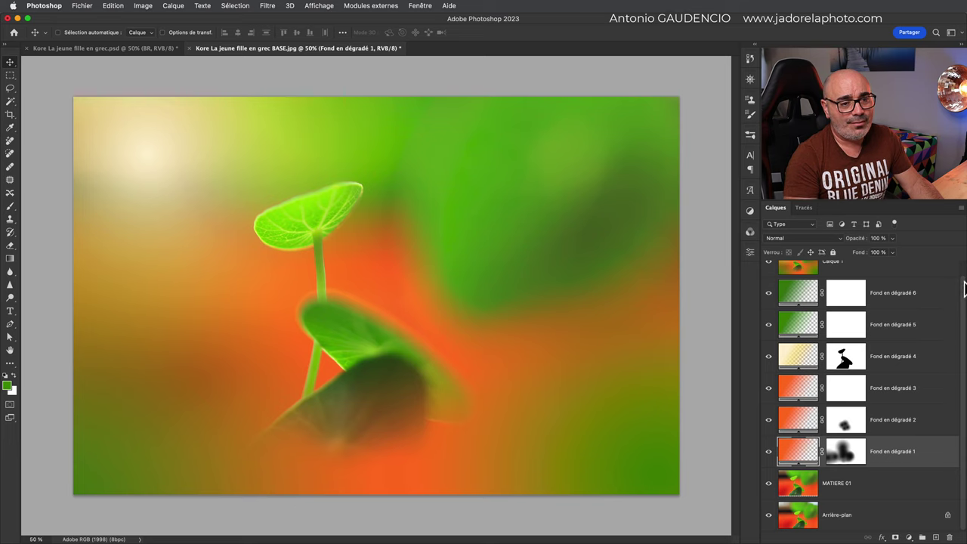
pyautogui.scroll(1, 963, 269)
pyautogui.keyDown('shift'); pyautogui.click(795, 282); pyautogui.keyUp('shift')
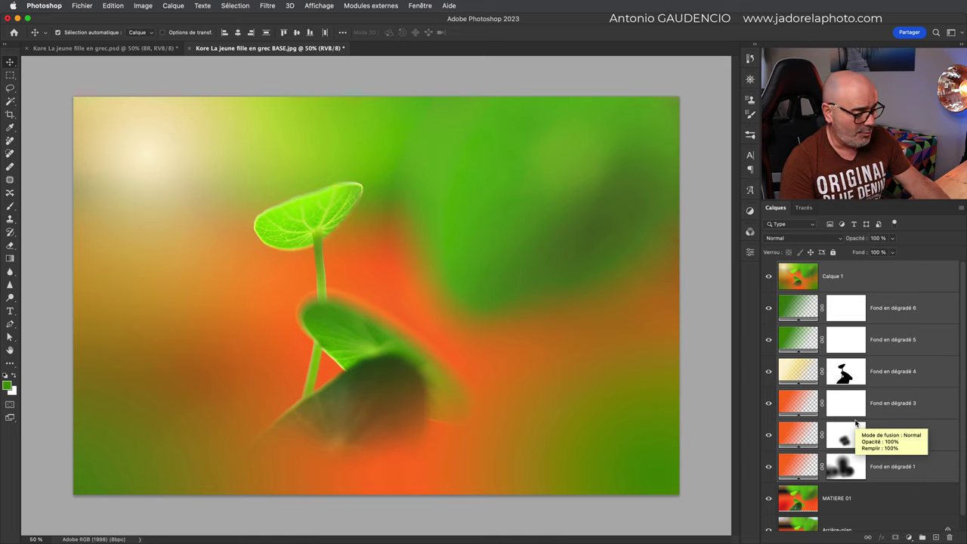
# Group the layers into Groupe 1, add a mask, and set up a radial black-white gradient at 80% opacity.
pyautogui.hotkey('ctrl', 'g')
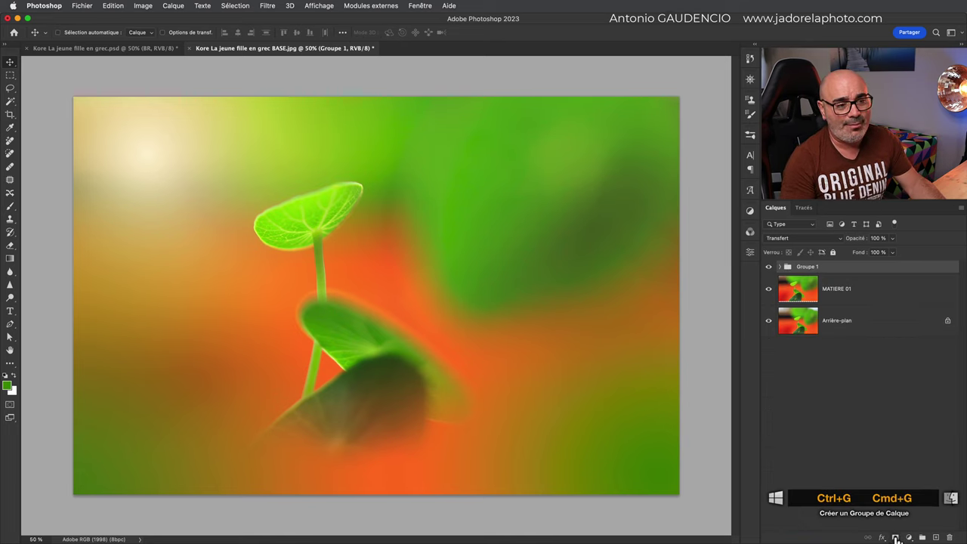
pyautogui.click(897, 537)
pyautogui.click(10, 261)
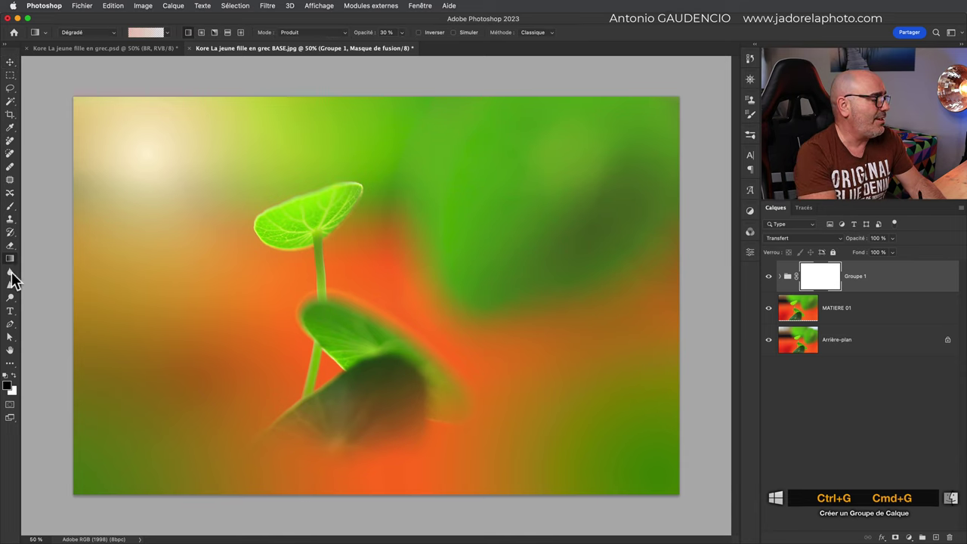
pyautogui.click(202, 32)
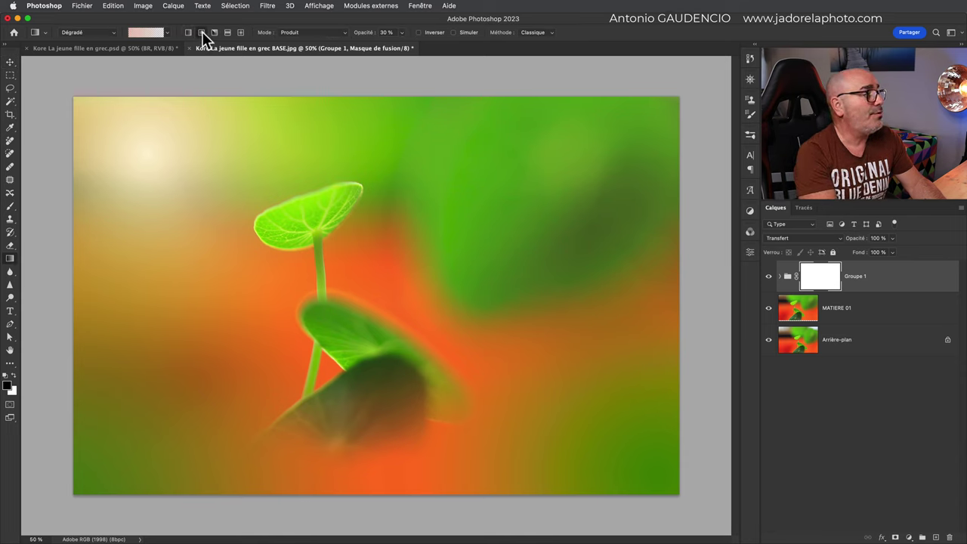
pyautogui.click(167, 33)
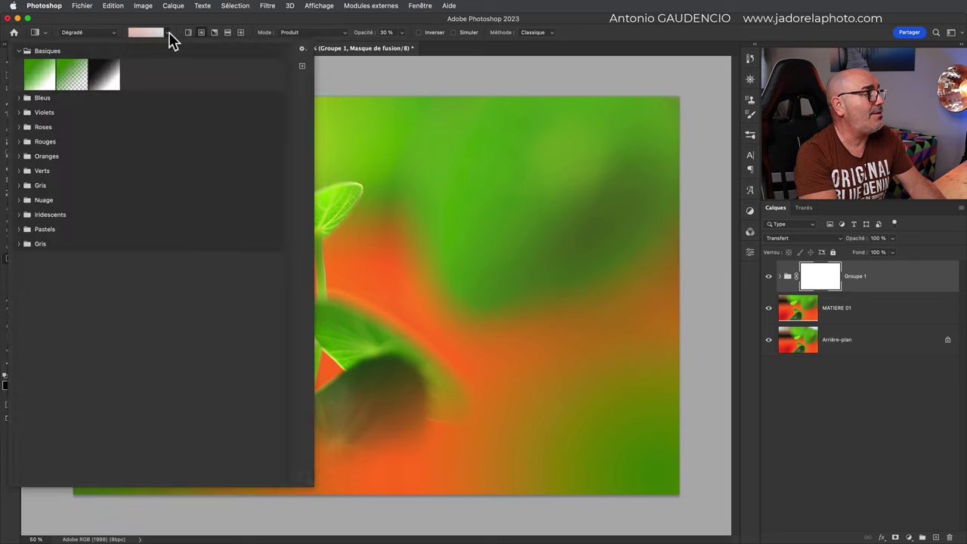
pyautogui.click(106, 74)
pyautogui.click(400, 33)
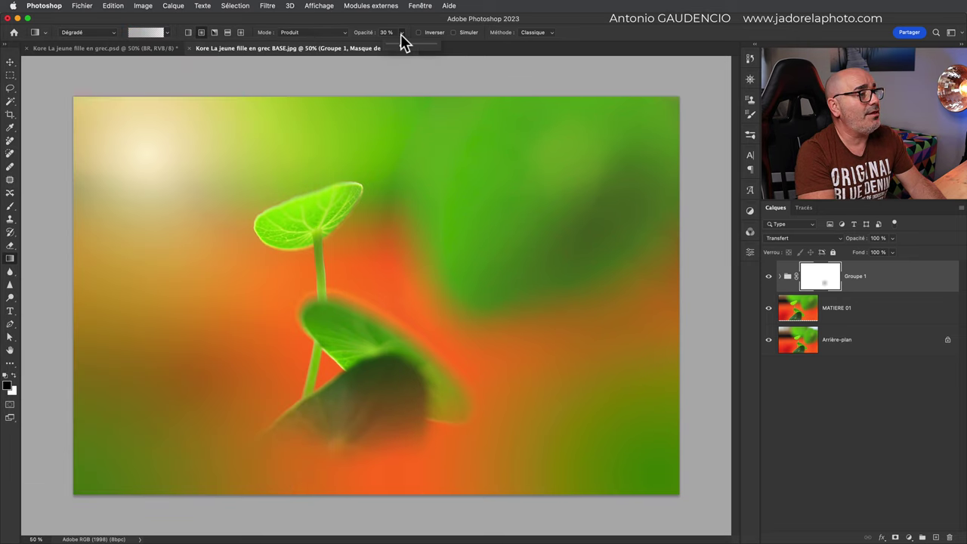
pyautogui.click(387, 32)
pyautogui.write('80')
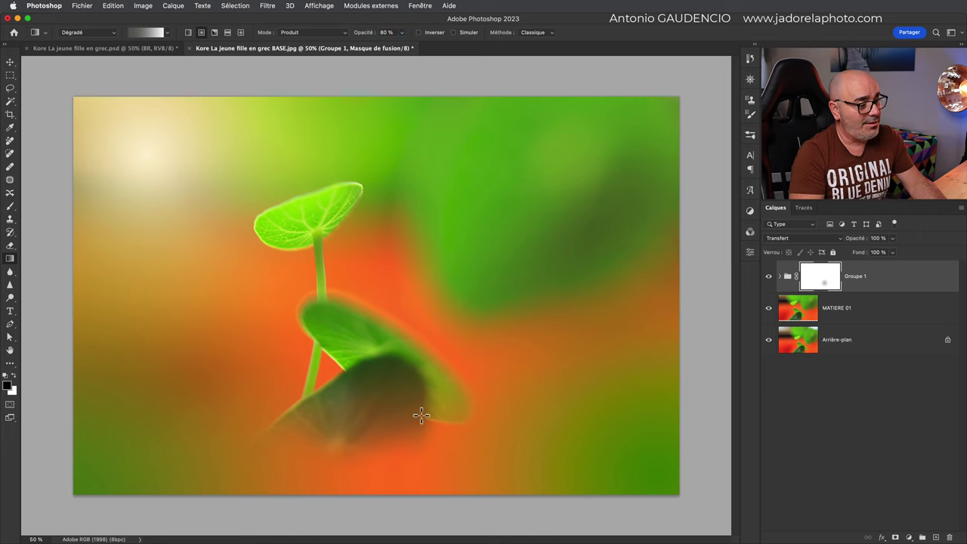
# Draw the radial gradient on the group mask and position it over the lower leaf.
pyautogui.moveTo(437, 395); pyautogui.dragTo(402, 440)
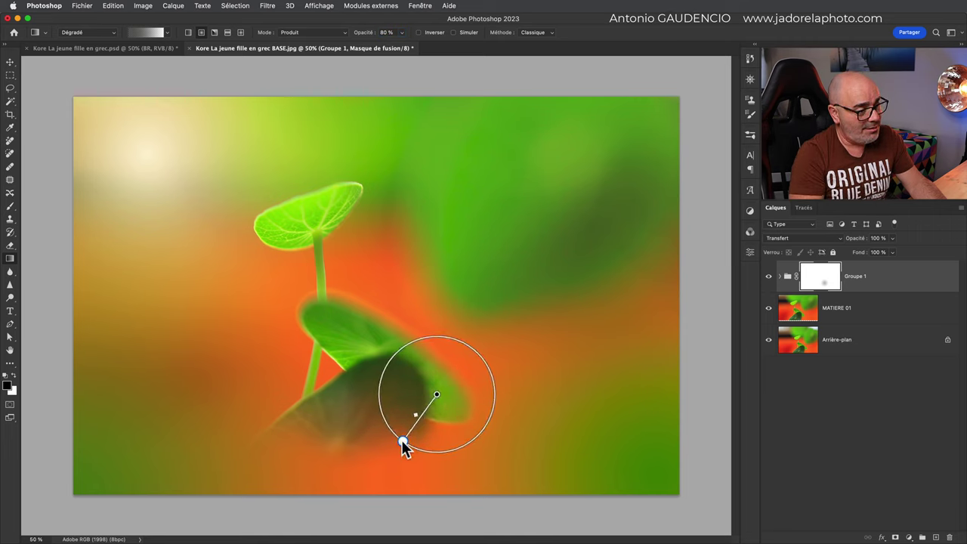
pyautogui.moveTo(437, 395)
pyautogui.mouseDown()
pyautogui.moveTo(449, 420)
pyautogui.moveTo(438, 404)
pyautogui.mouseUp()
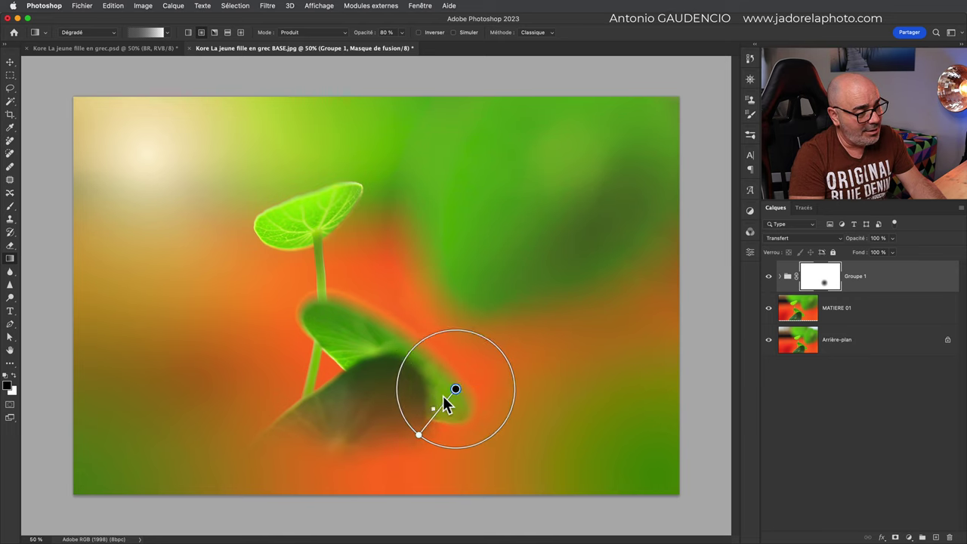
pyautogui.moveTo(440, 406)
pyautogui.mouseDown()
pyautogui.moveTo(478, 368)
pyautogui.moveTo(440, 401)
pyautogui.mouseUp()
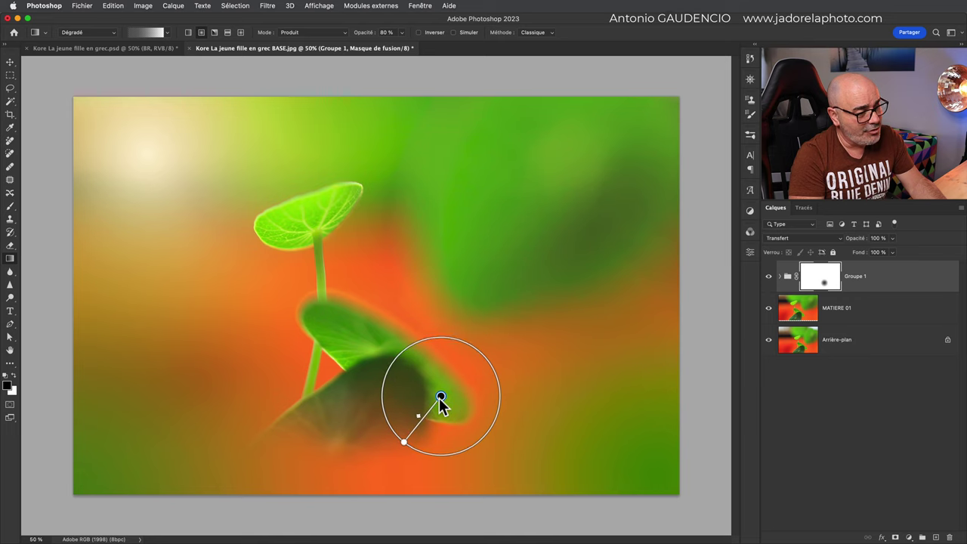
pyautogui.moveTo(440, 399); pyautogui.dragTo(443, 401)
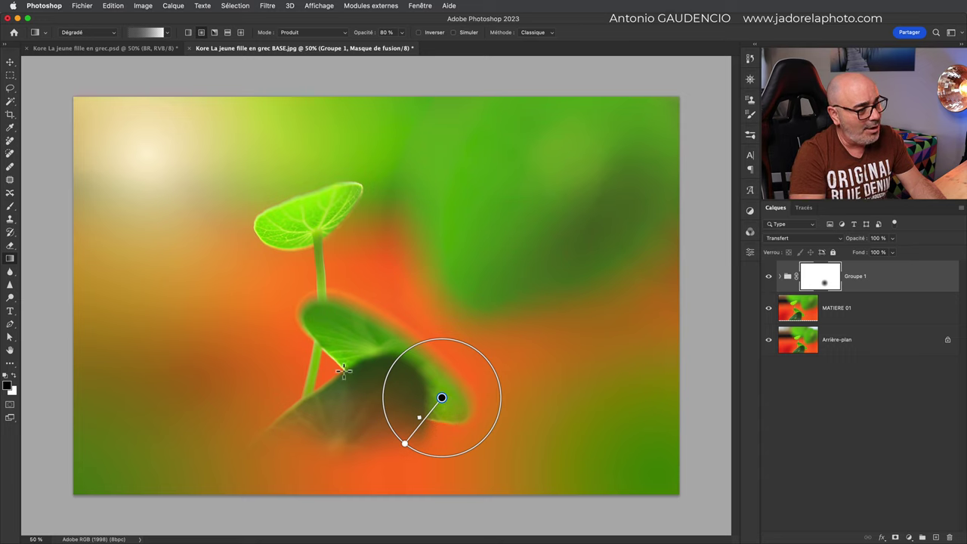
pyautogui.moveTo(442, 398); pyautogui.dragTo(439, 403)
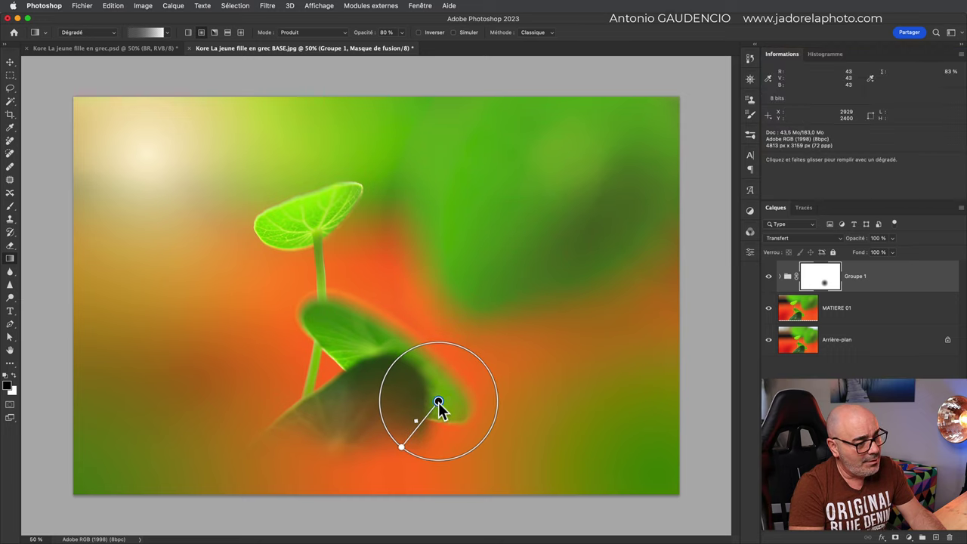
# Make the gradient stop pure black, enlarge the circle, then disable the mask to compare.
pyautogui.doubleClick(438, 401)
pyautogui.moveTo(647, 189); pyautogui.dragTo(640, 221)
pyautogui.moveTo(641, 147); pyautogui.dragTo(641, 206)
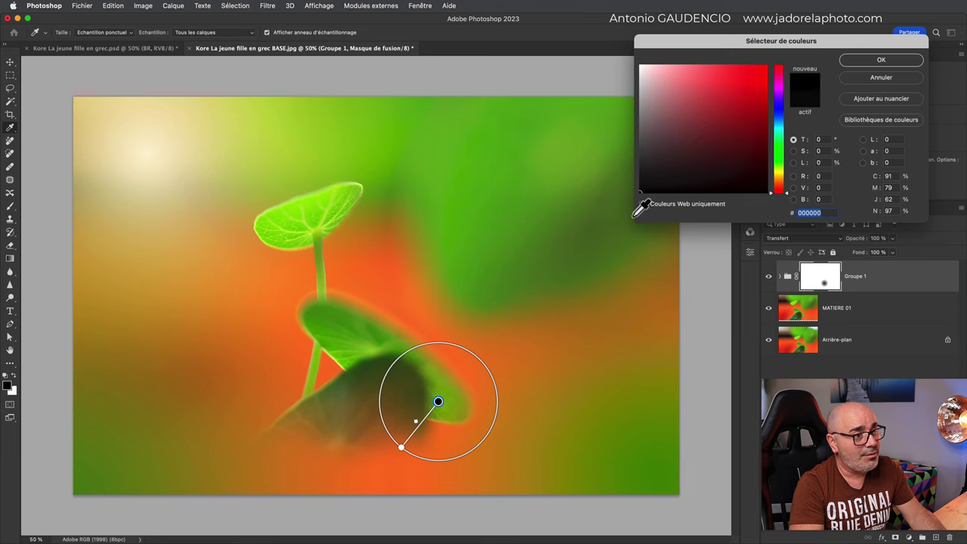
pyautogui.click(864, 61)
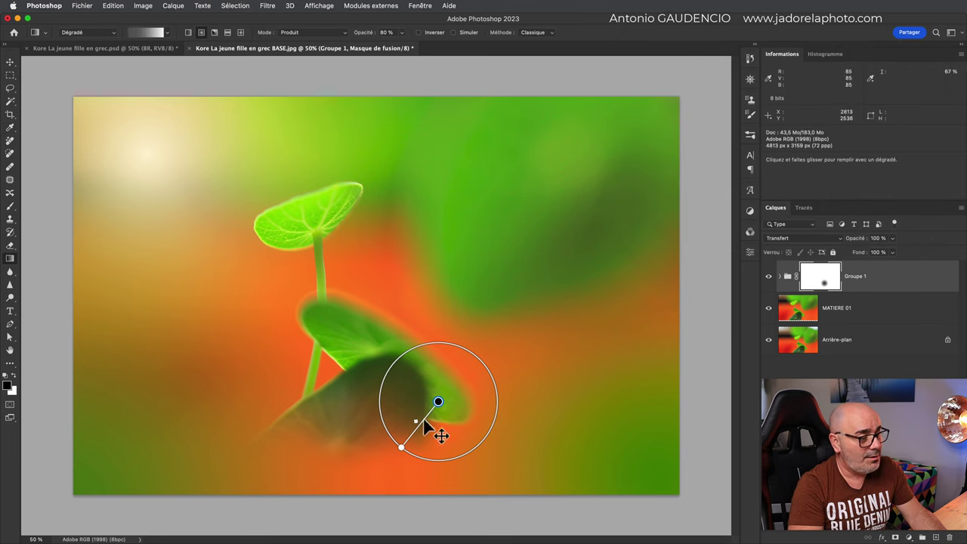
pyautogui.moveTo(402, 447); pyautogui.dragTo(394, 454)
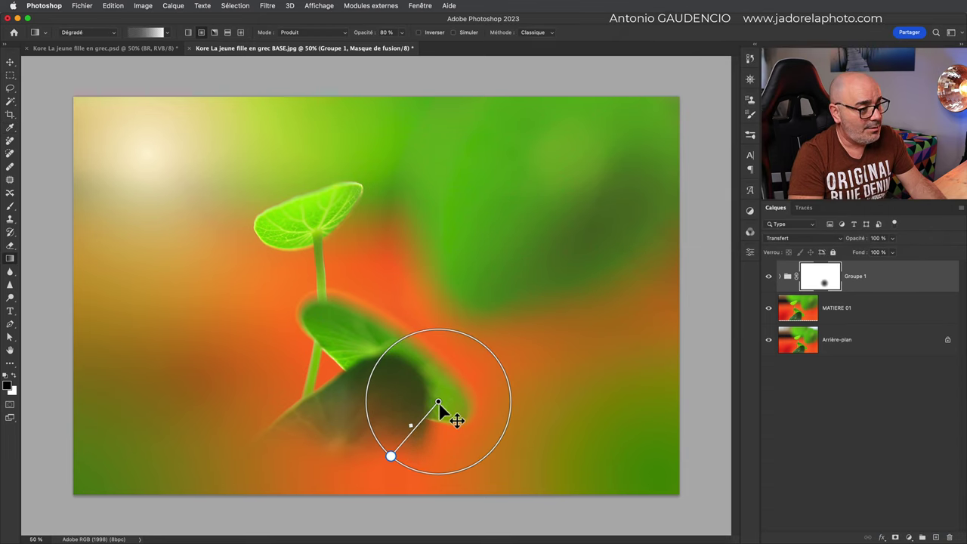
pyautogui.moveTo(438, 401)
pyautogui.mouseDown()
pyautogui.moveTo(449, 389)
pyautogui.moveTo(441, 396)
pyautogui.moveTo(451, 403)
pyautogui.mouseUp()
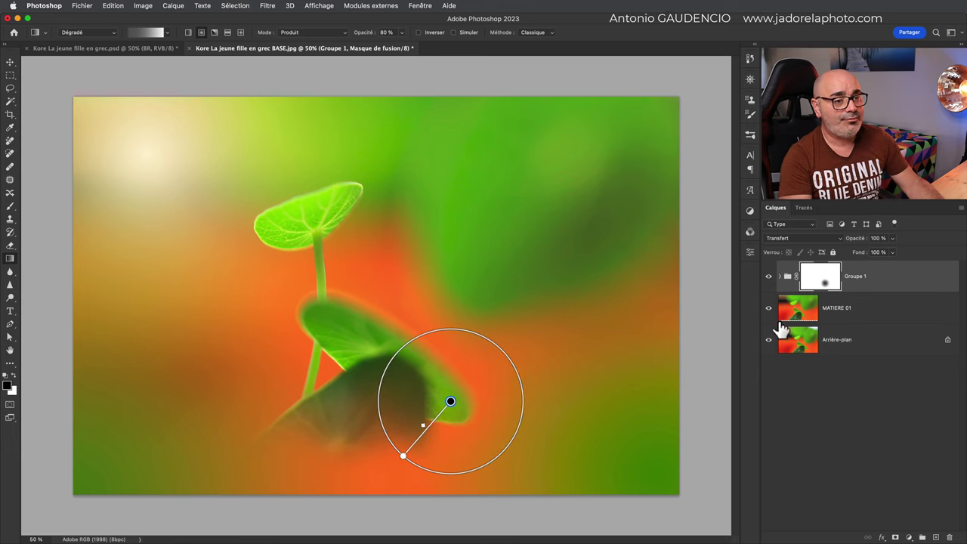
pyautogui.rightClick(821, 284)
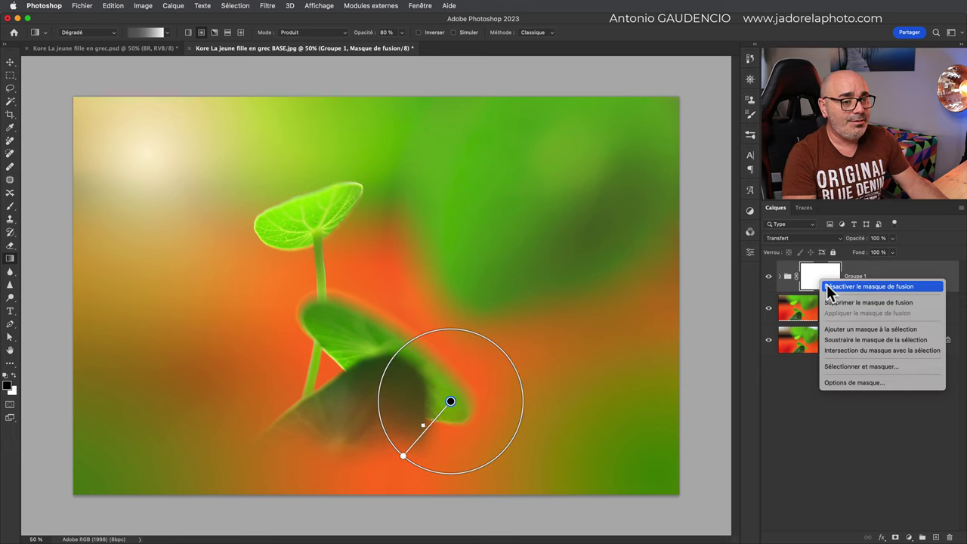
pyautogui.click(826, 287)
pyautogui.keyDown('shift'); pyautogui.click(823, 287); pyautogui.keyUp('shift')
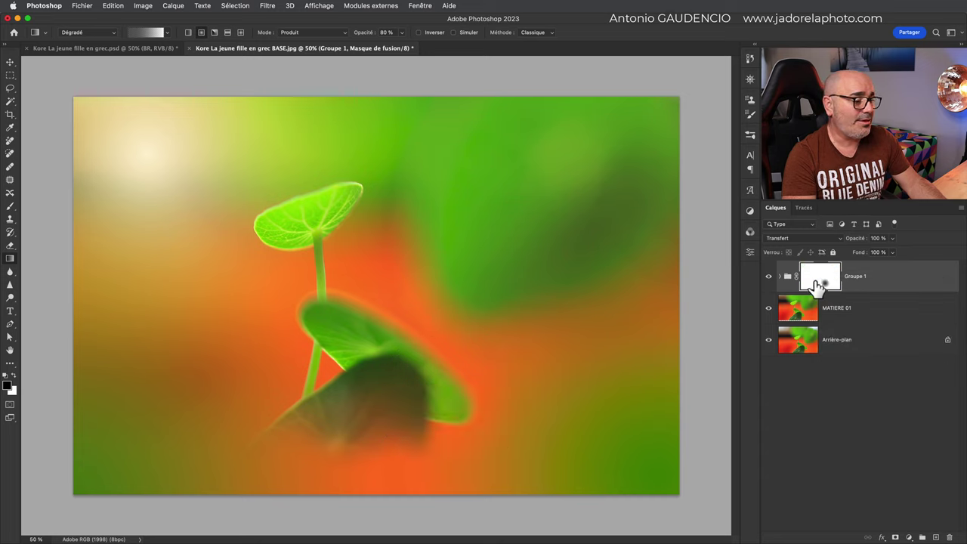